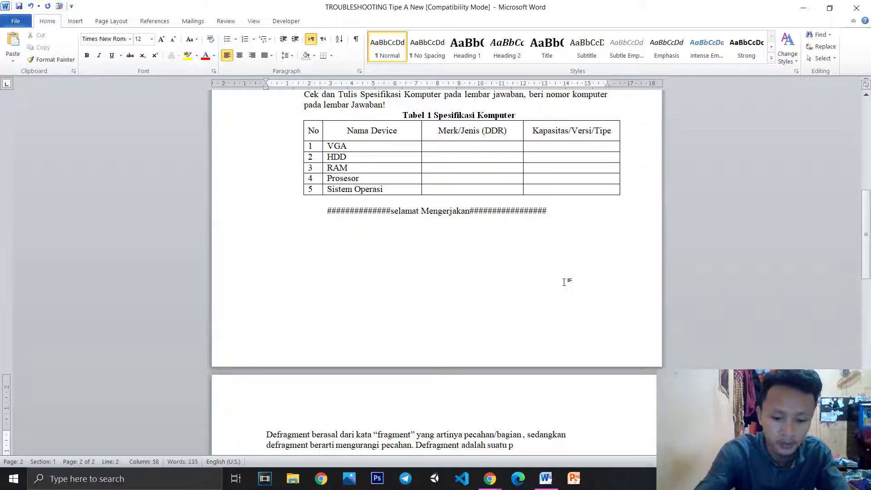
Finish the Defragment definition ending 'tempat yang sama' and switch to File Explorer
text(es u)
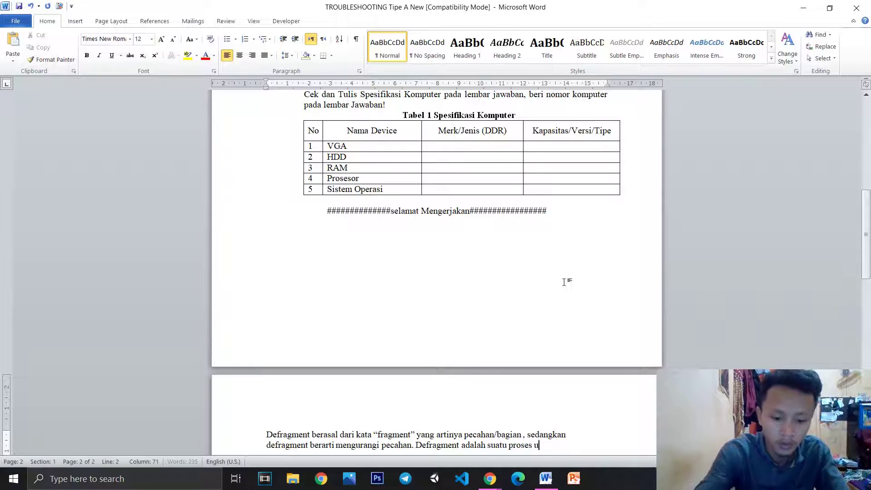
text(ntuk menyusun kembali)
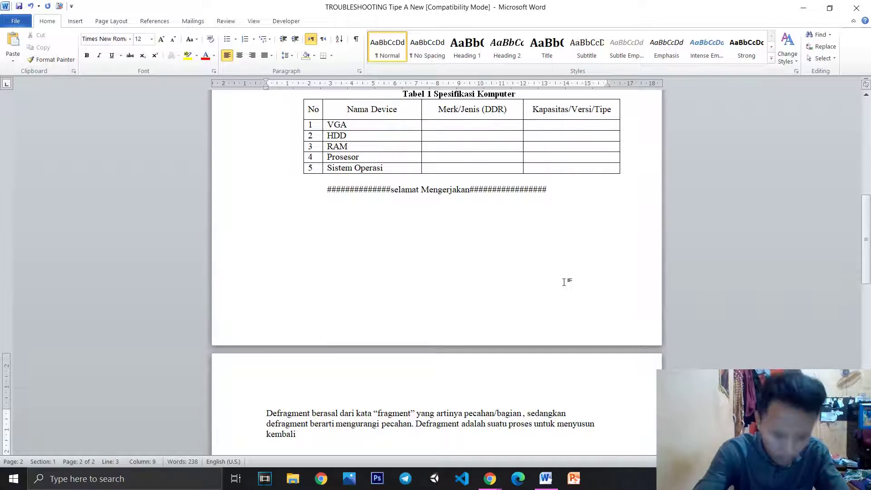
text( pecahan )
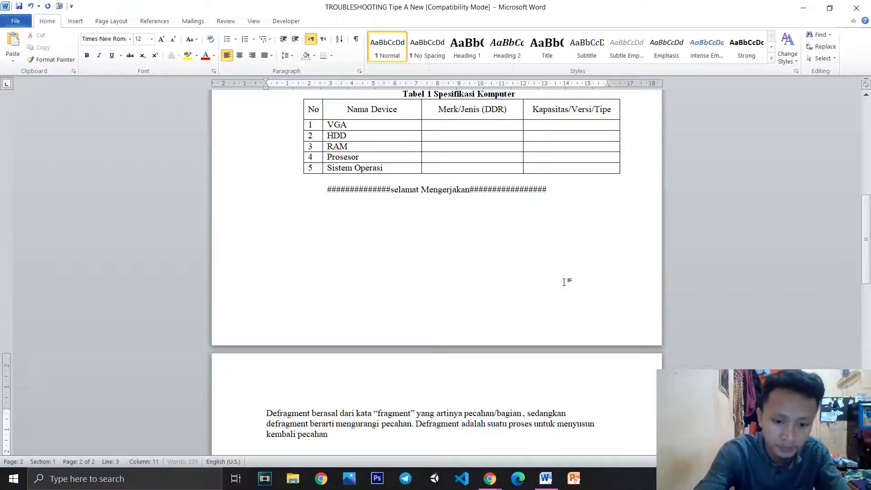
text(tersebut di)
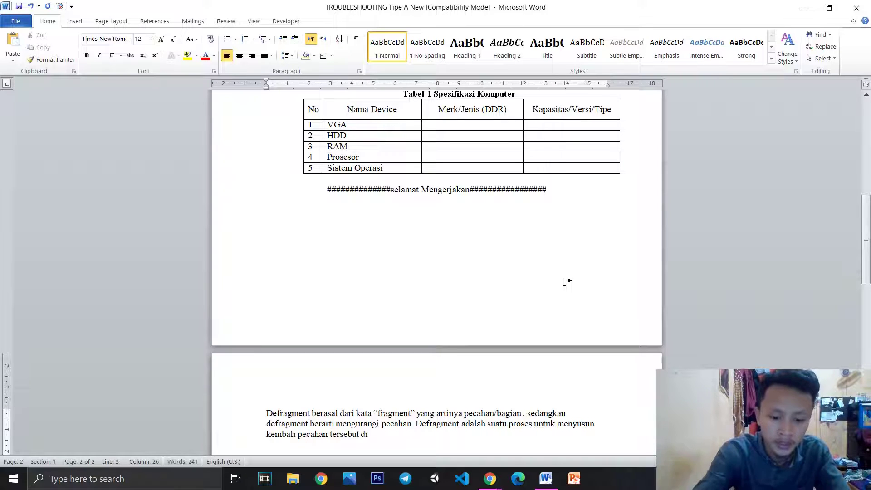
text( jenis yang sama dan te)
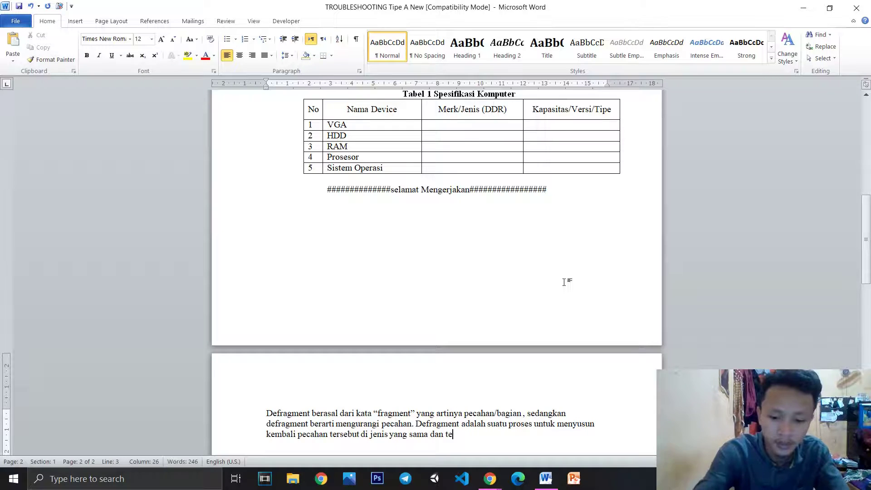
text(mpat yang sama.)
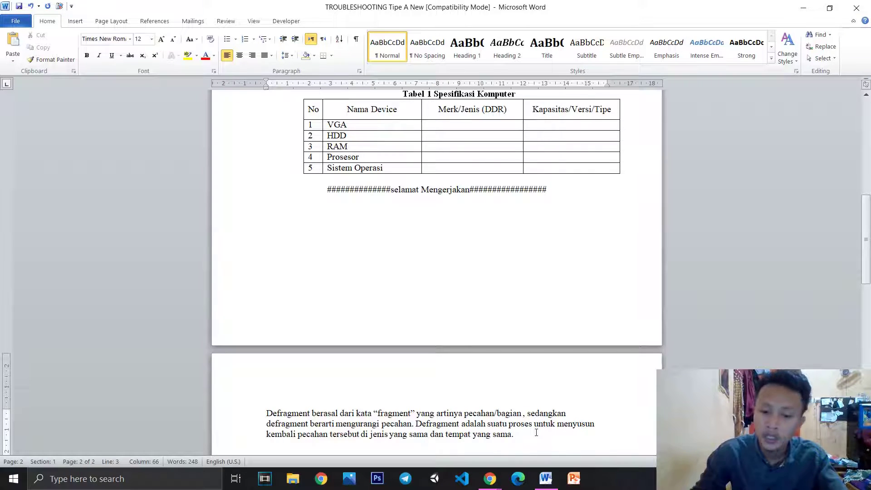
scroll(520, 428, down, 2)
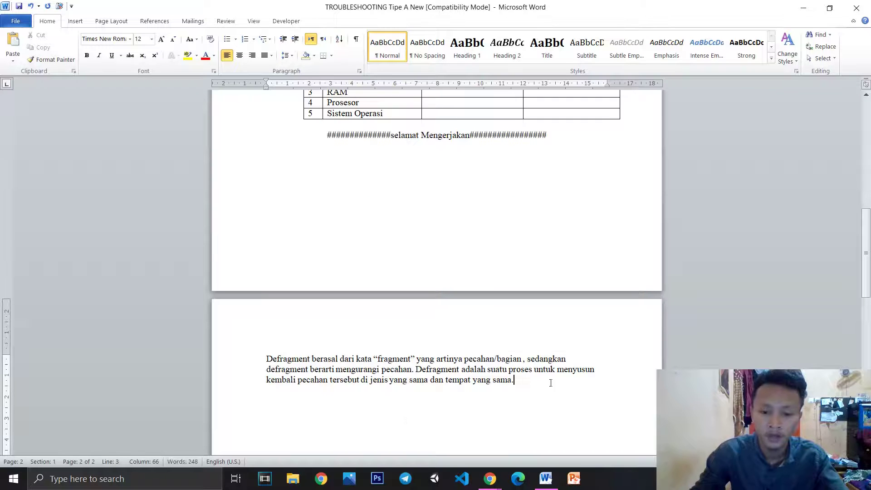
key(super+e)
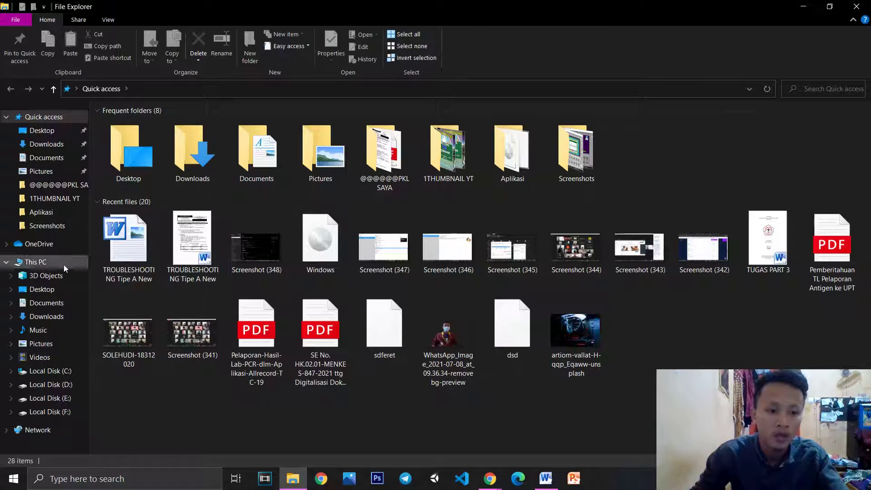
Open Optimize Drives from the Local Disk (E:) properties Tools tab
click(35, 262)
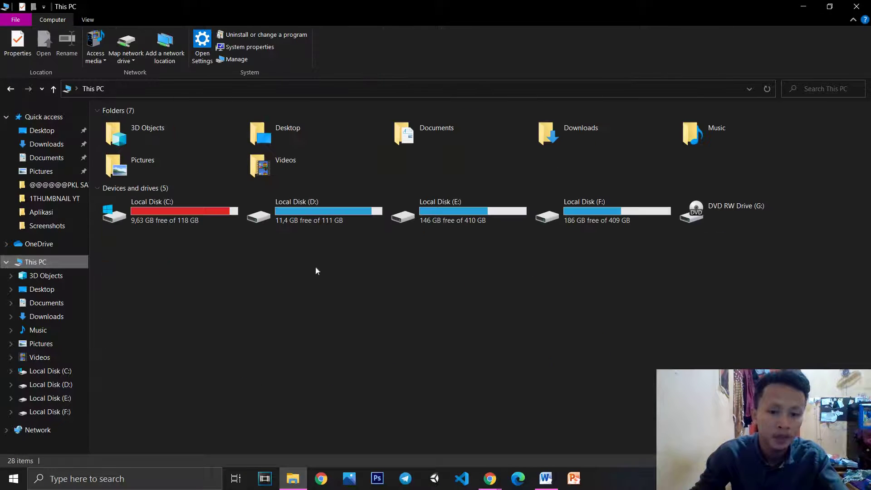
right_click(449, 206)
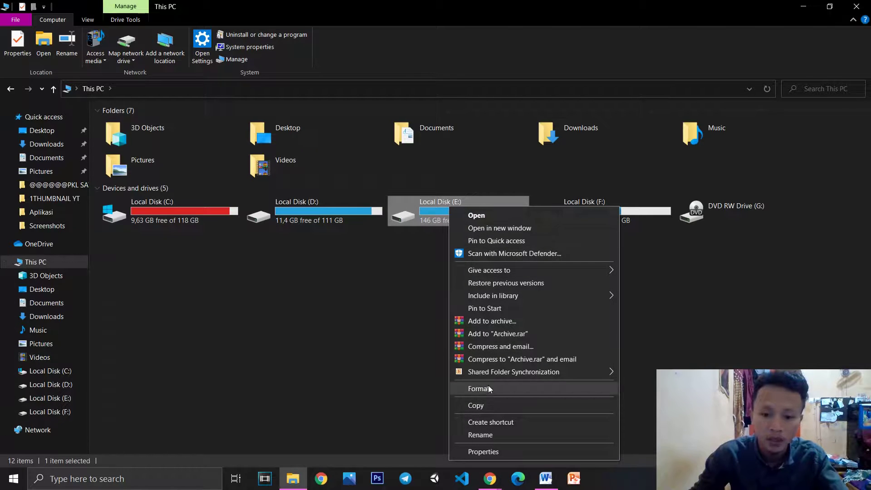
click(494, 452)
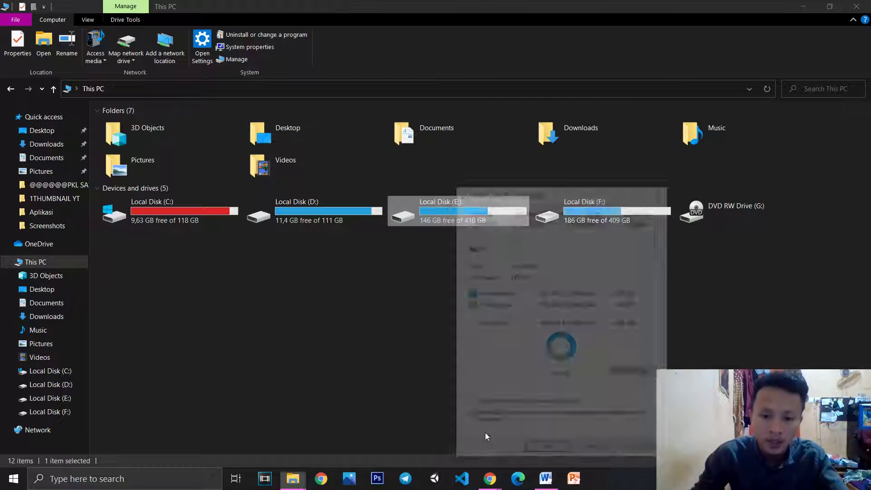
click(534, 221)
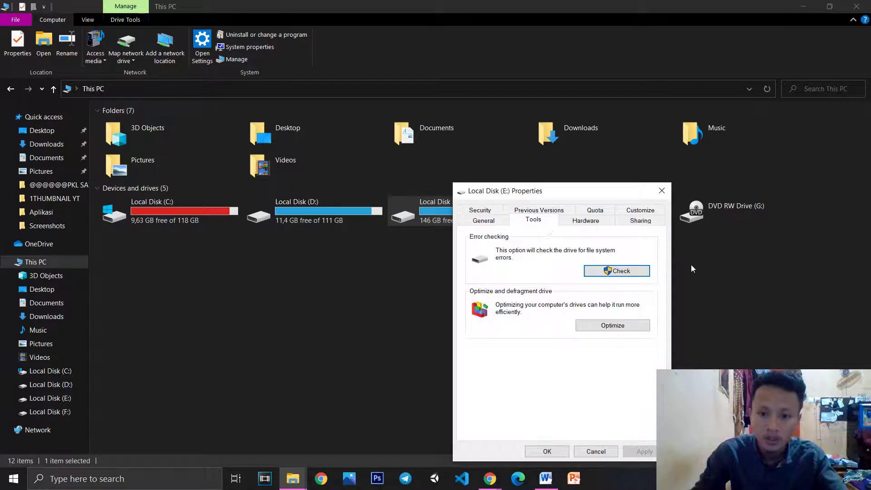
click(604, 327)
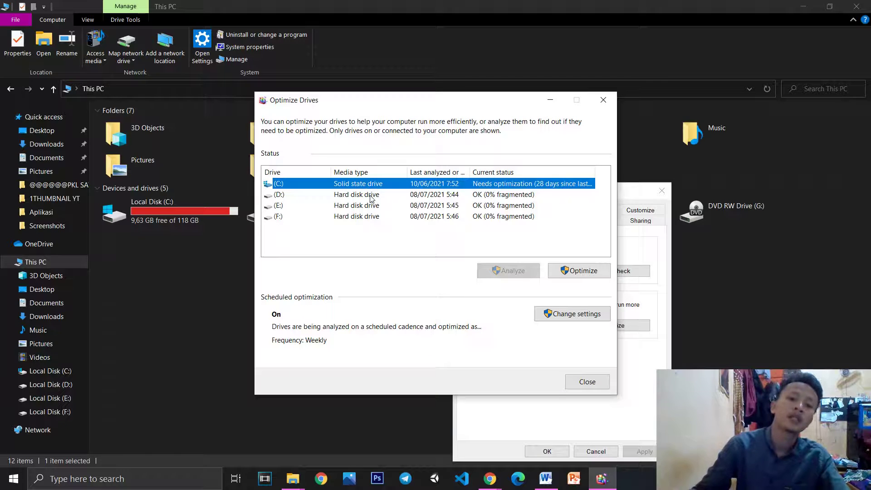
Inspect drives D, E and F in Optimize Drives, close both dialogs, and return to Word
click(373, 198)
click(373, 207)
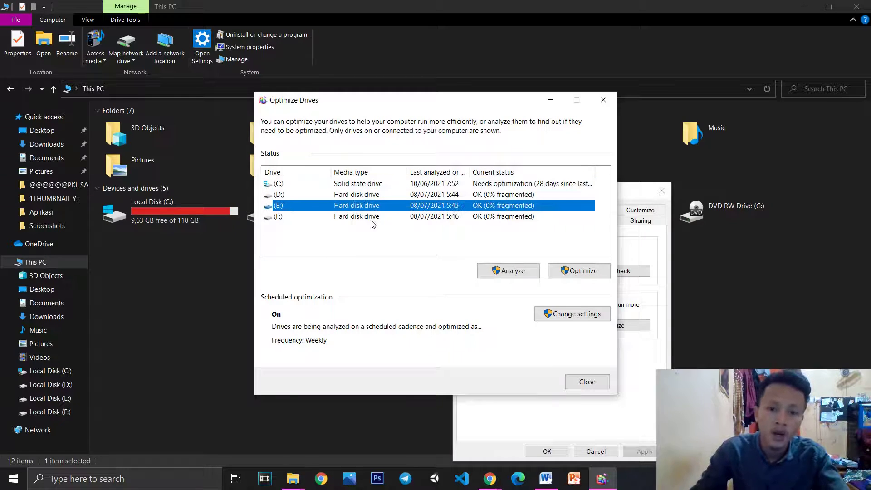
click(373, 222)
shift+click(373, 198)
click(373, 206)
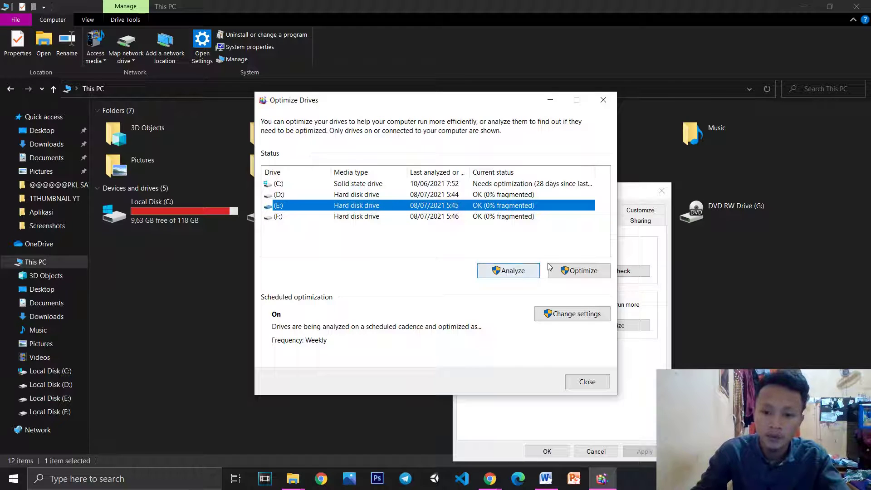
click(610, 105)
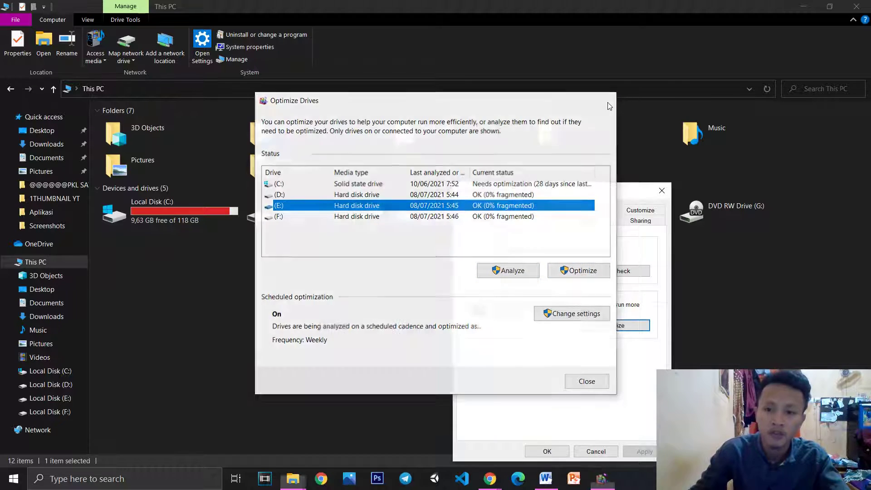
click(662, 191)
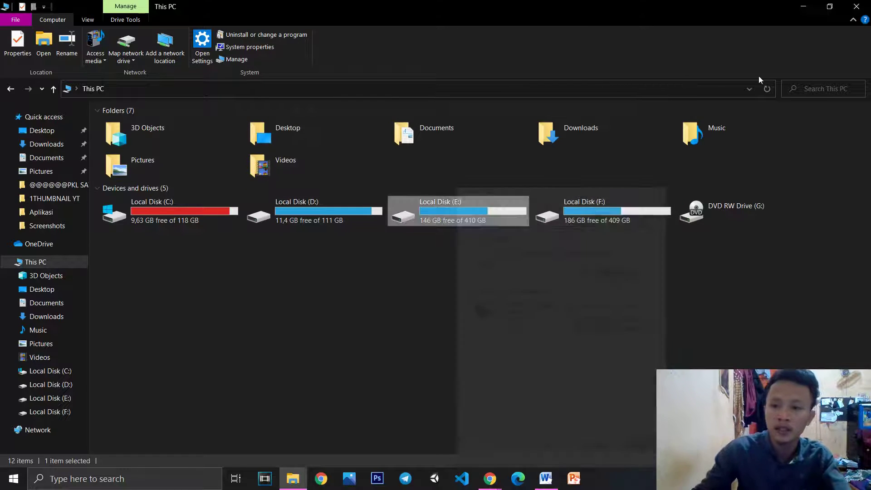
key(alt+Tab)
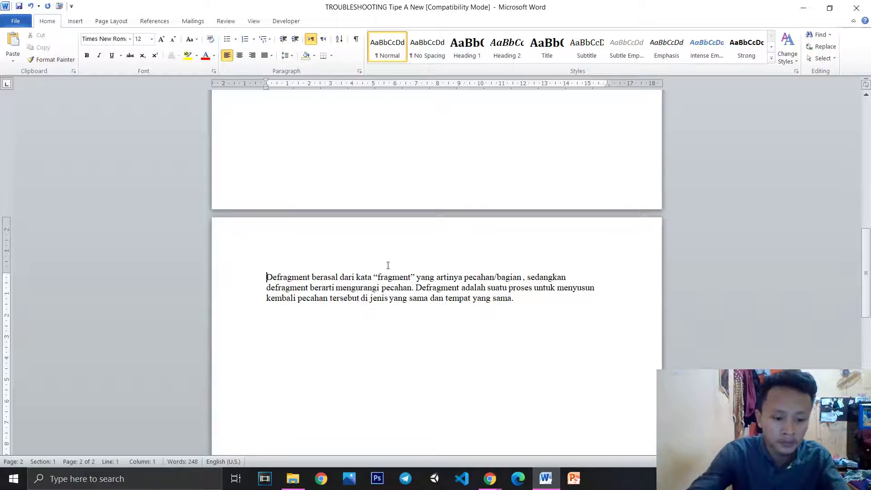
Number the Defragment paragraph as item 1 and add an empty numbered item 2 below
text(1.)
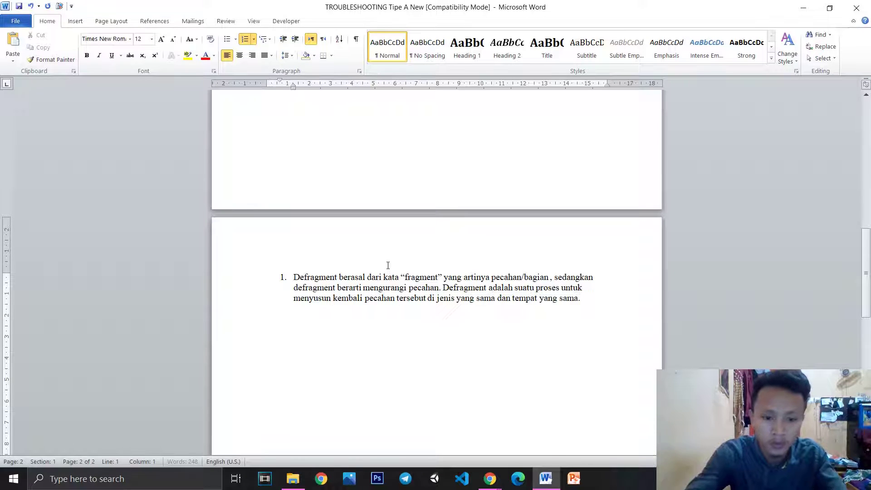
click(584, 297)
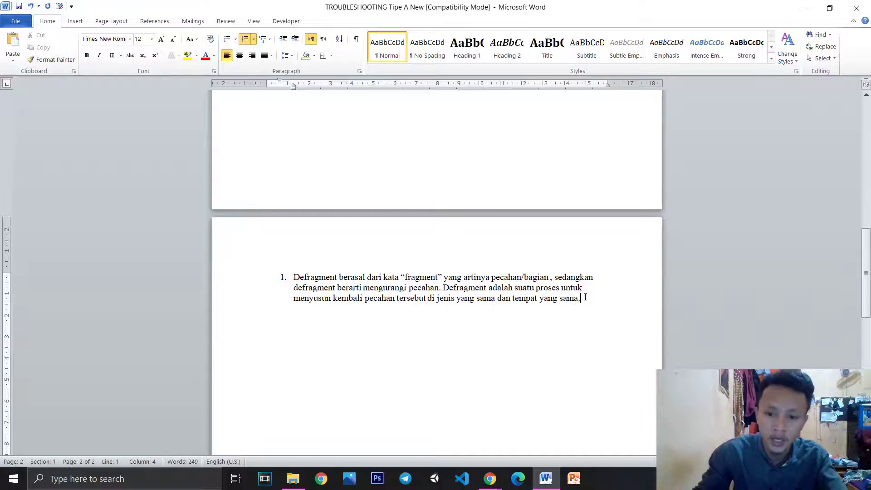
key(Return)
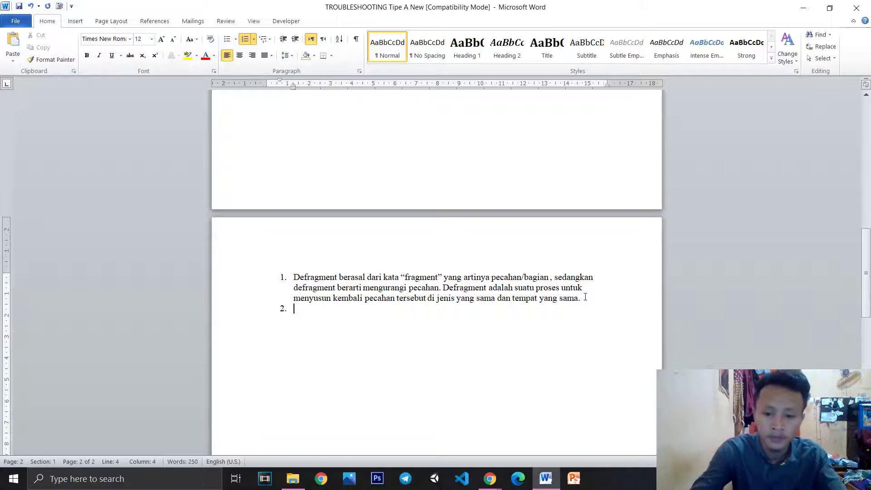
click(609, 298)
key(Return)
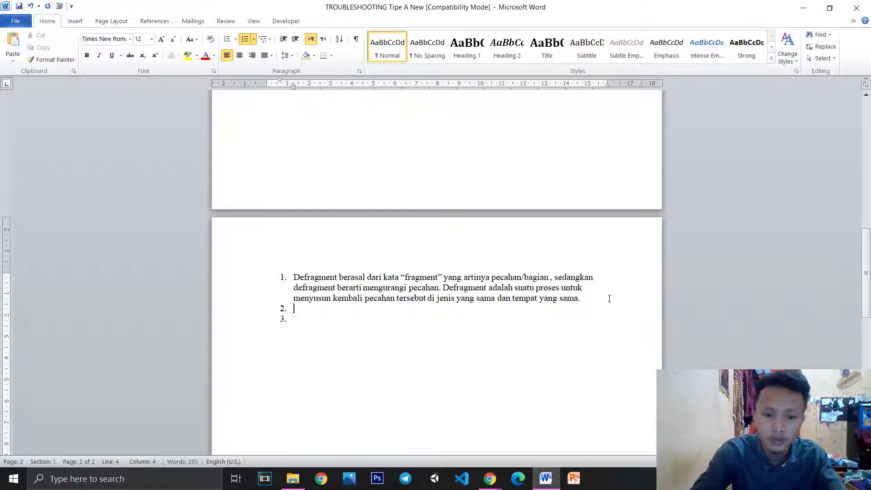
key(BackSpace)
key(Down)
scroll(497, 296, up, 10)
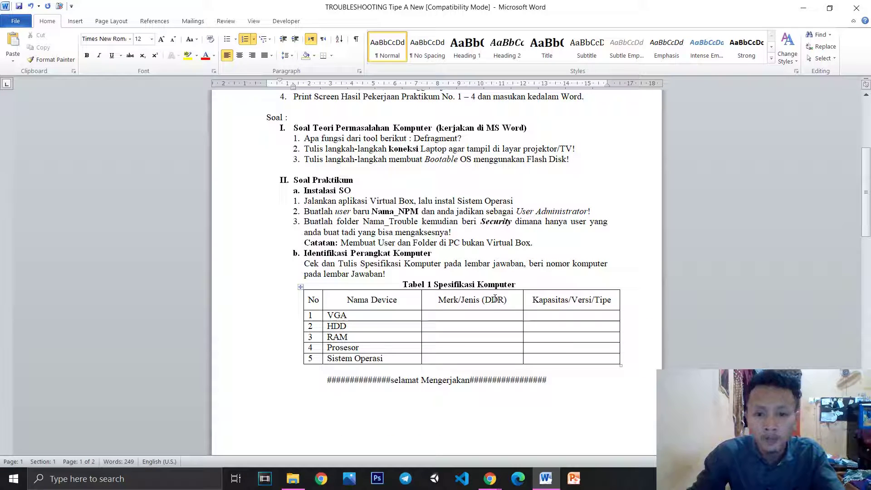
Write item 2 as '- pastikan port dan kabelnya sama ( VGA dan HDMI )' and end numbering
scroll(510, 298, down, 8)
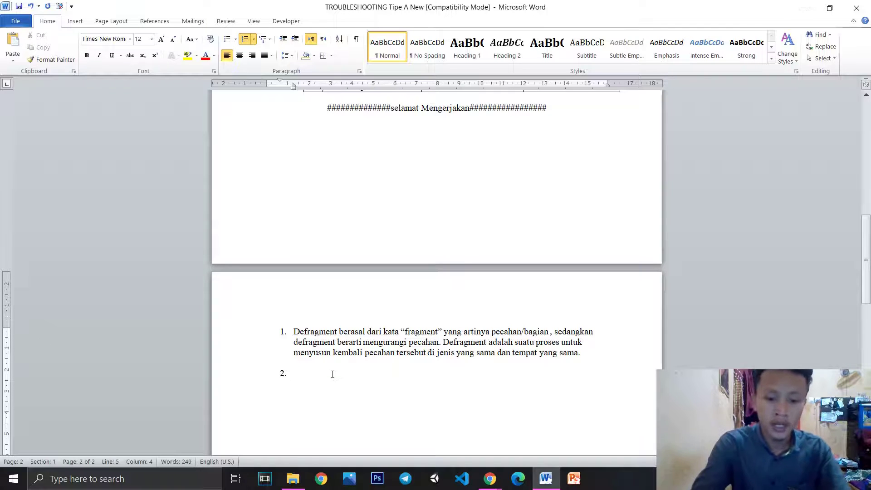
text(-)
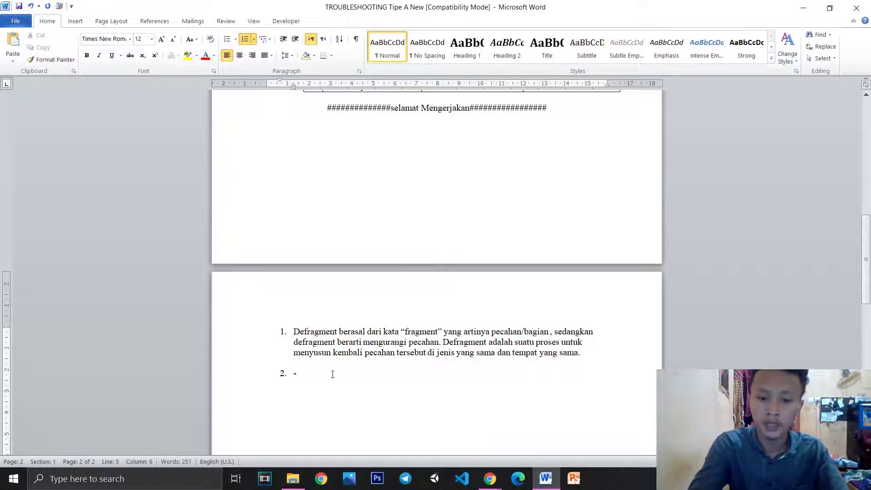
text( pastikan port dan kabel)
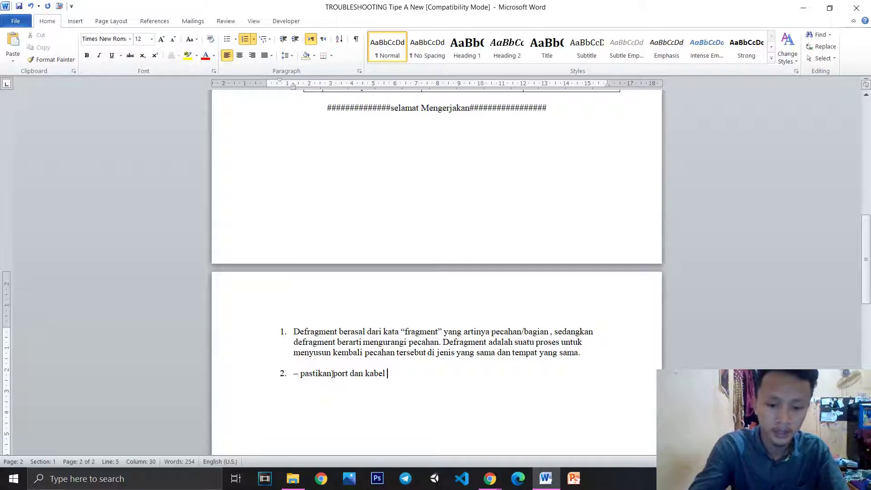
key(BackSpace)
text(nya sama ()
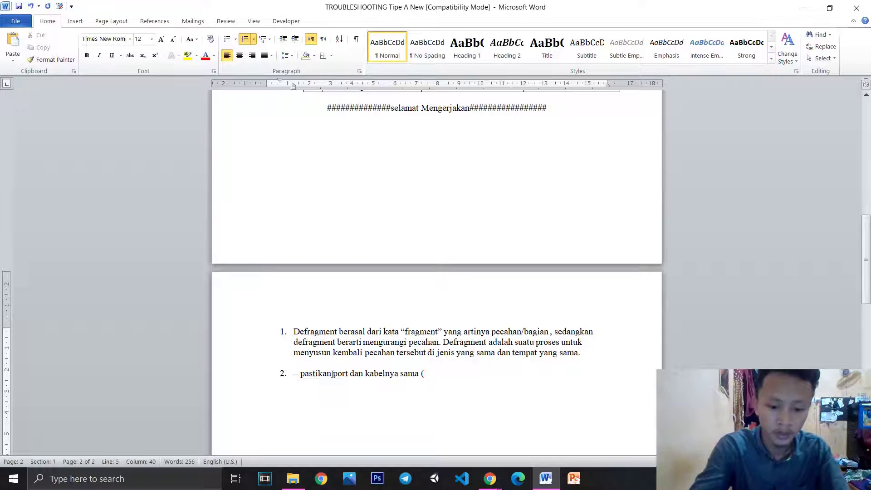
text( VGA dan HDMI ))
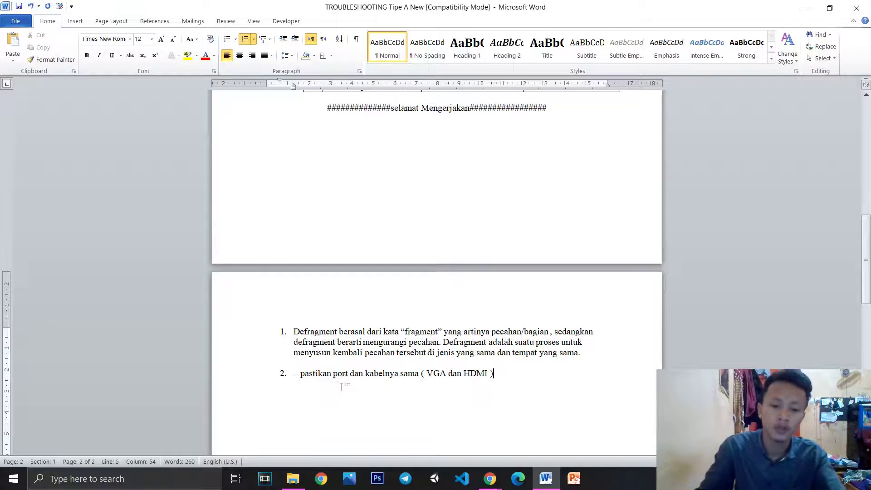
scroll(504, 371, down, 2)
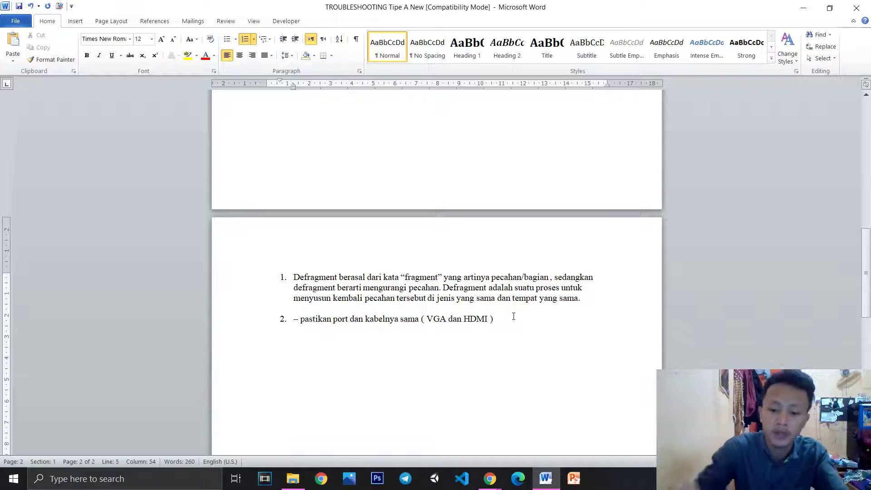
key(Return)
key(BackSpace)
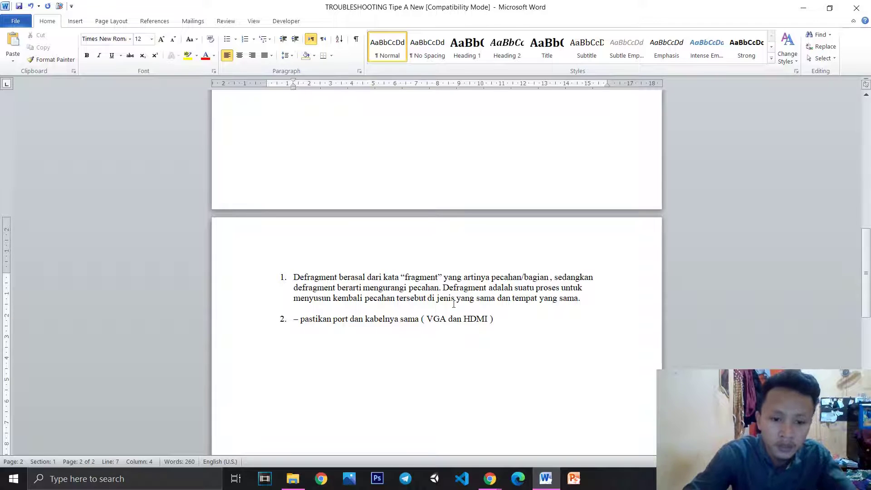
Add a dash before item 2's text and start an indented dash line below it
click(301, 319)
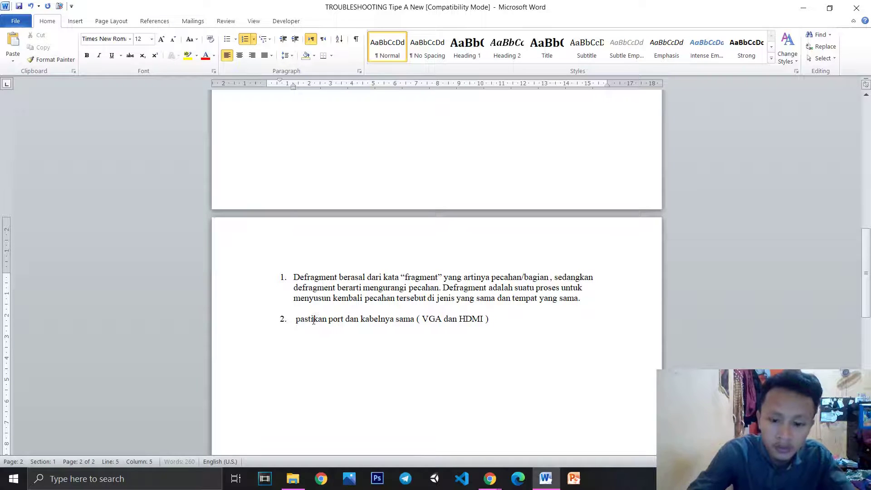
click(227, 39)
key(ctrl+z)
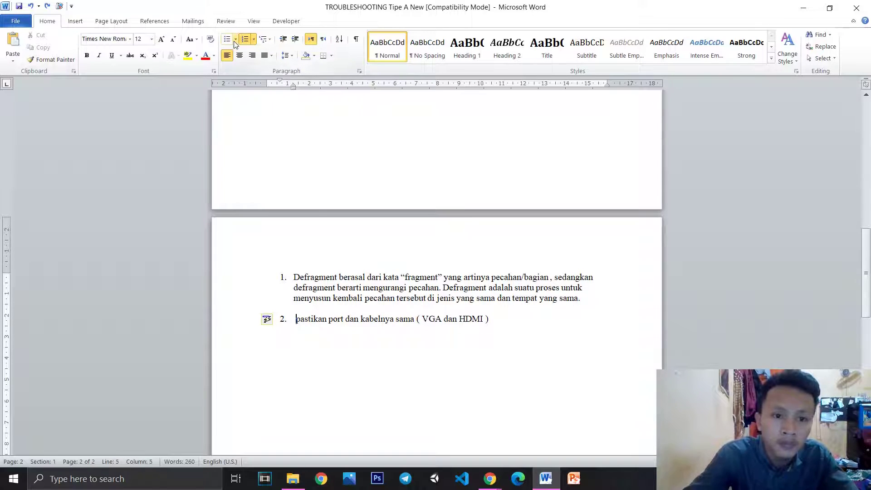
text(-)
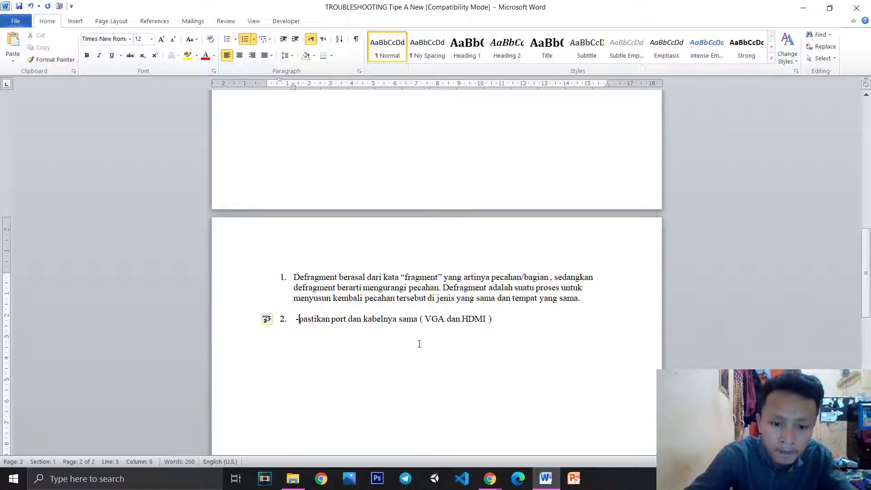
key(Return)
key(Return)
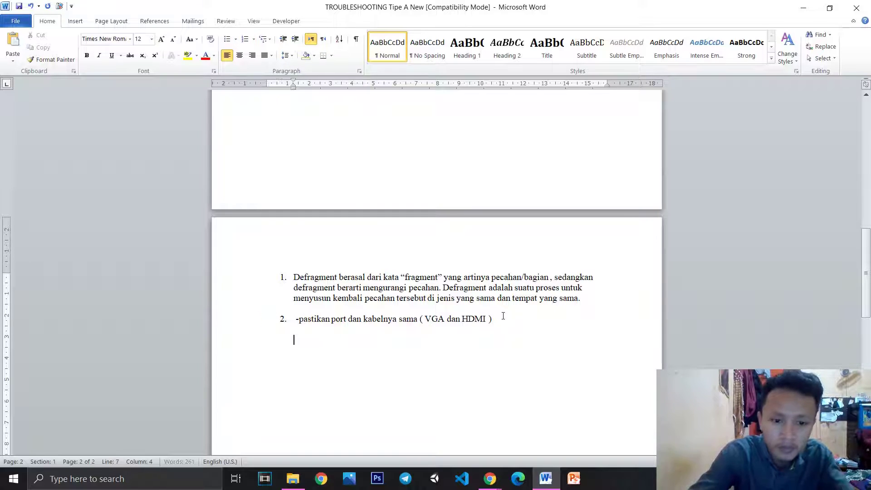
key(Tab)
key(Tab)
text(-)
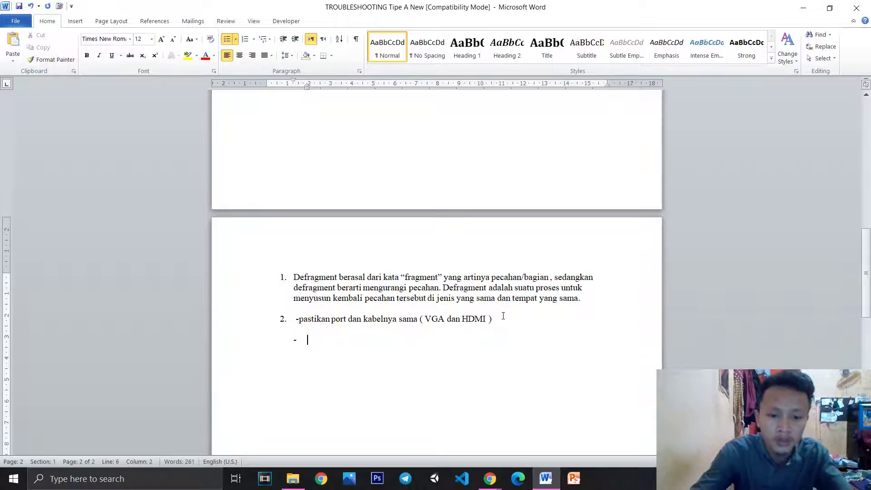
key(ctrl+z)
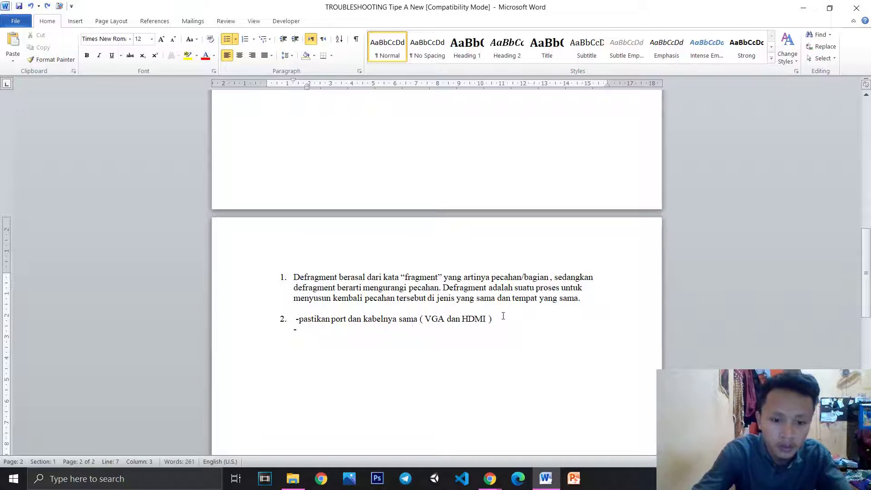
key(ctrl+z)
key(ctrl+y)
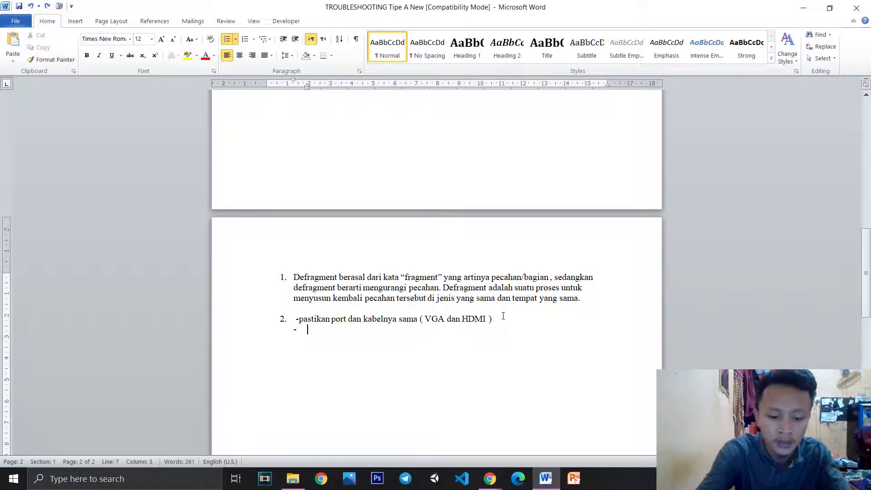
Type dash steps 'Masukan kabel ke portnya masing-masing', 'Kita pilih jenis tampilan', 'Tekan tombol kombinasi Fn+F5'
text(Masukan kabel ke portnya masing-masing)
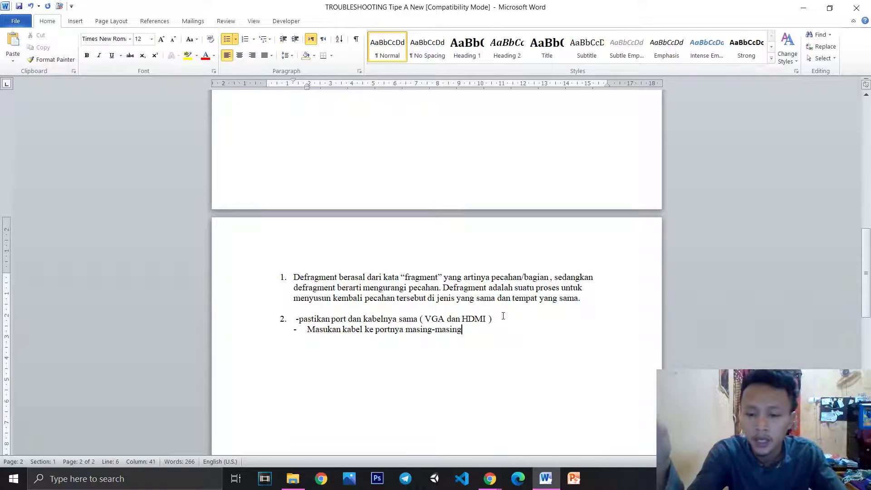
key(Return)
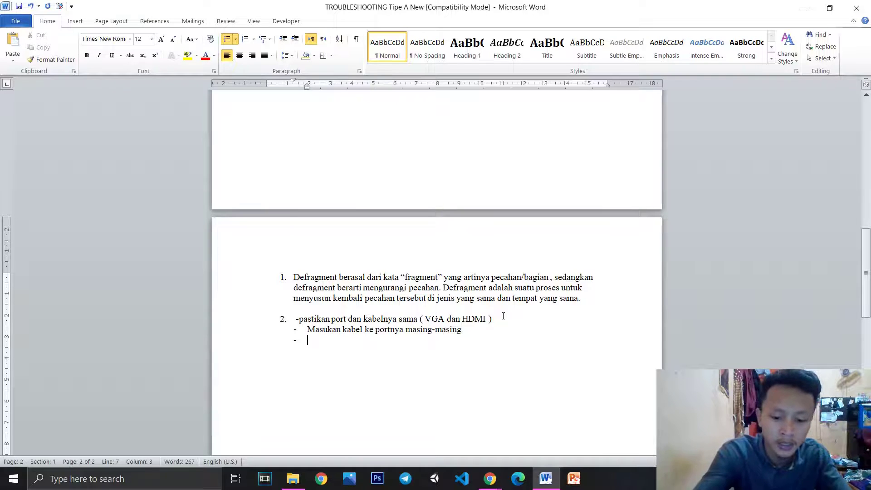
text(Kita)
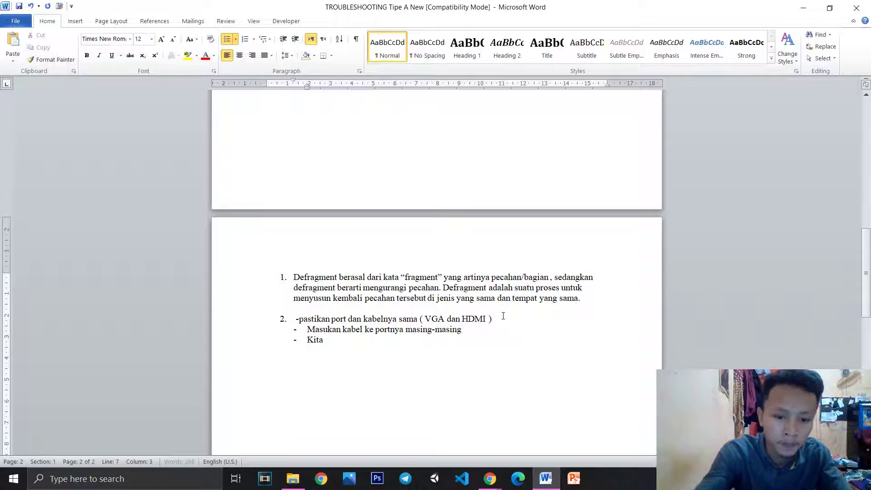
text( pilih jeni)
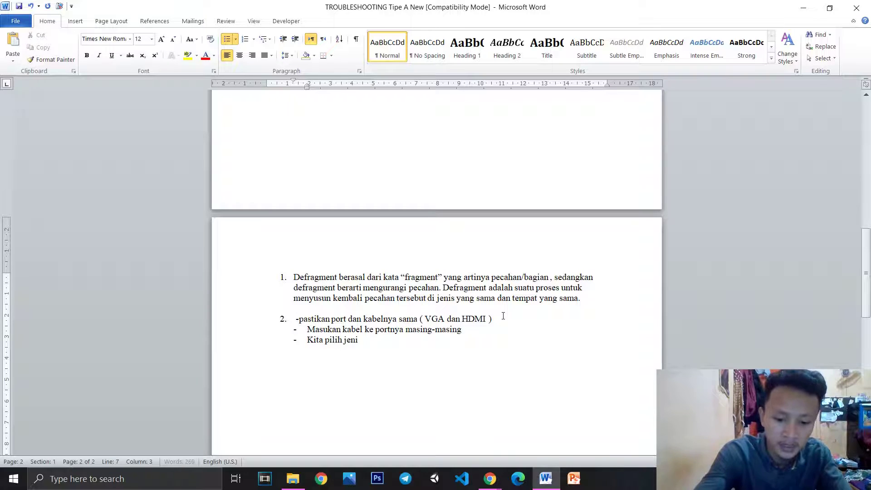
text(s tampilannya)
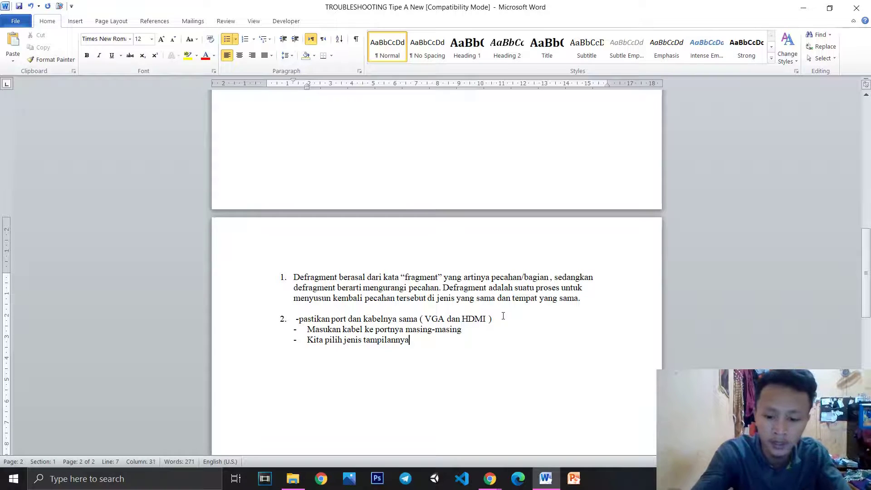
key(Return)
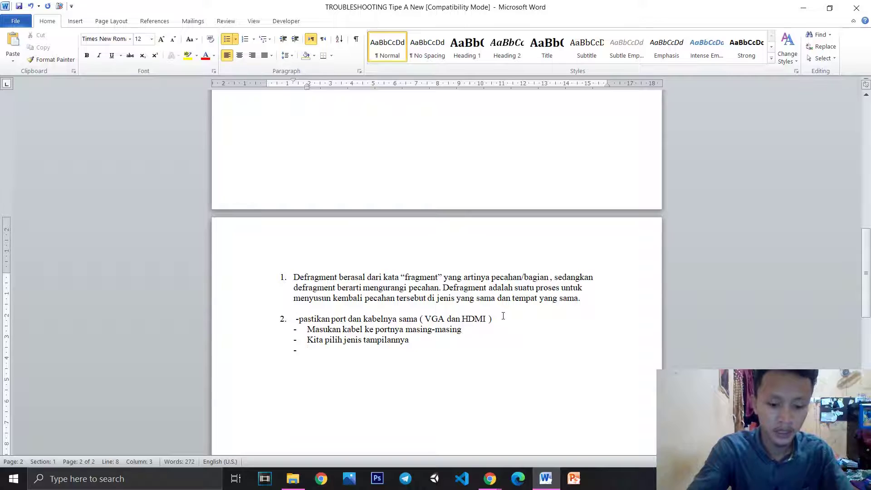
text(Tekan tom)
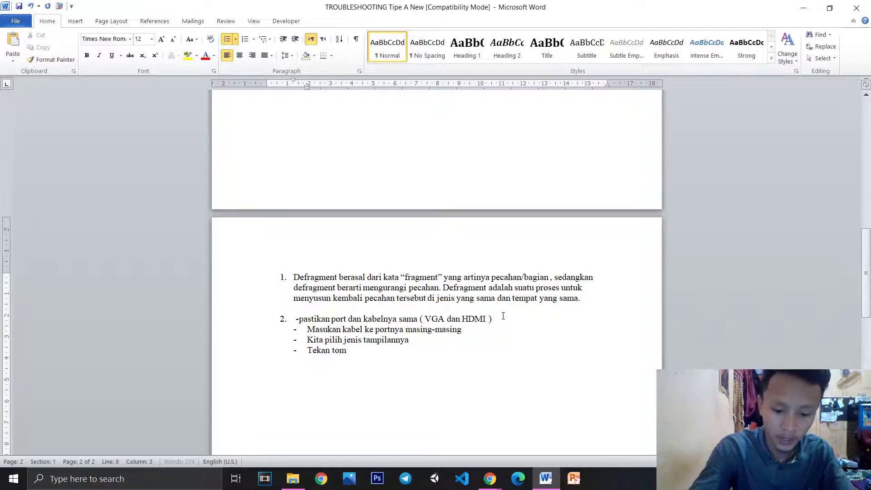
text(bol kombi)
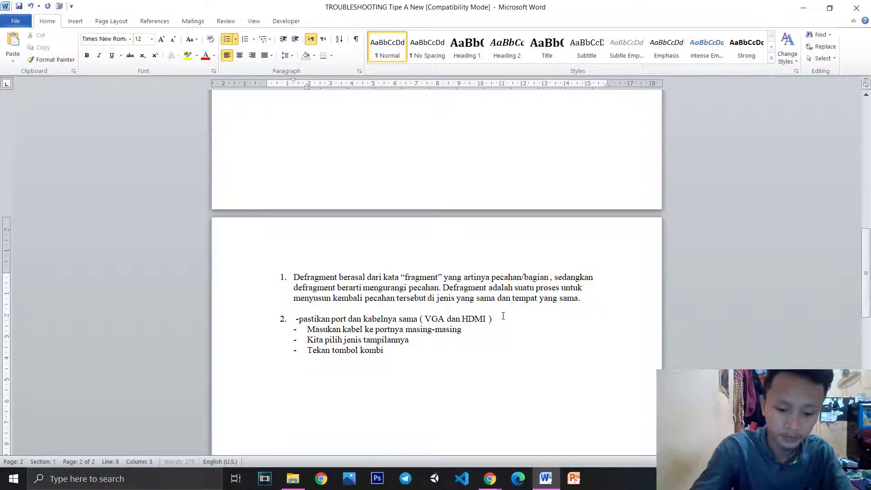
text(nasi)
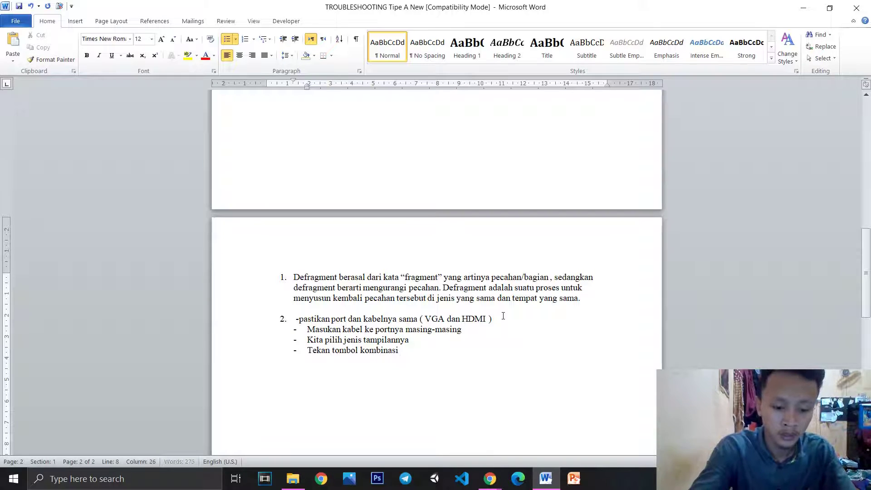
text( Fn+)
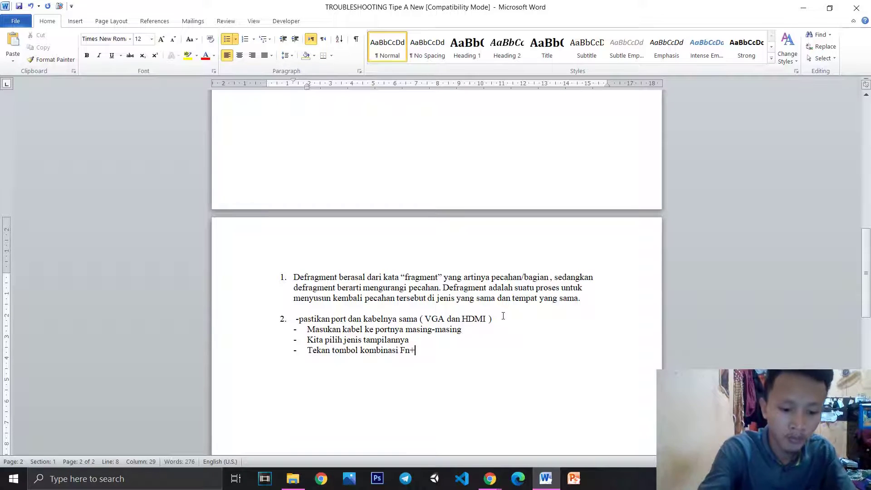
text(F)
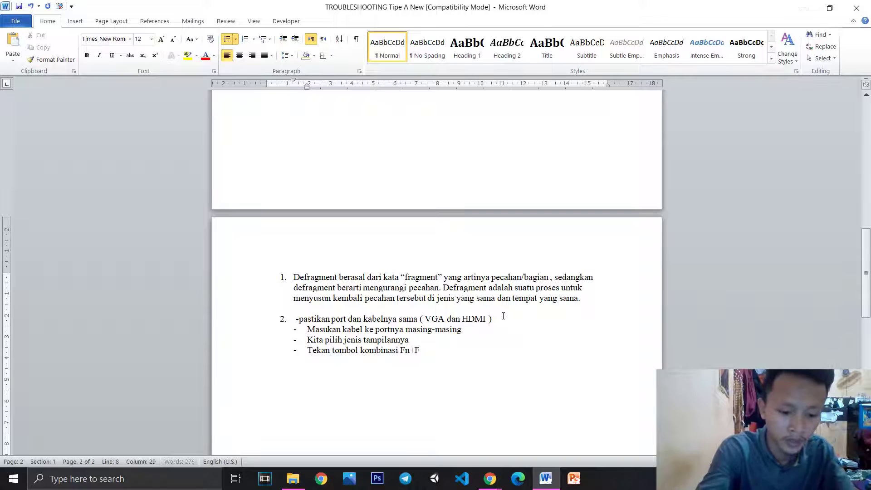
text(5)
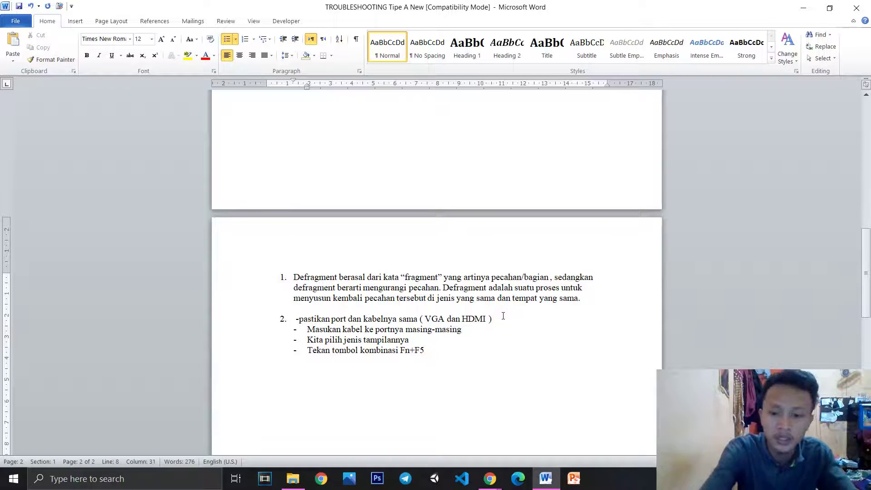
Show the Win+P projection options, dismiss them, and end the dash list
key(super+p)
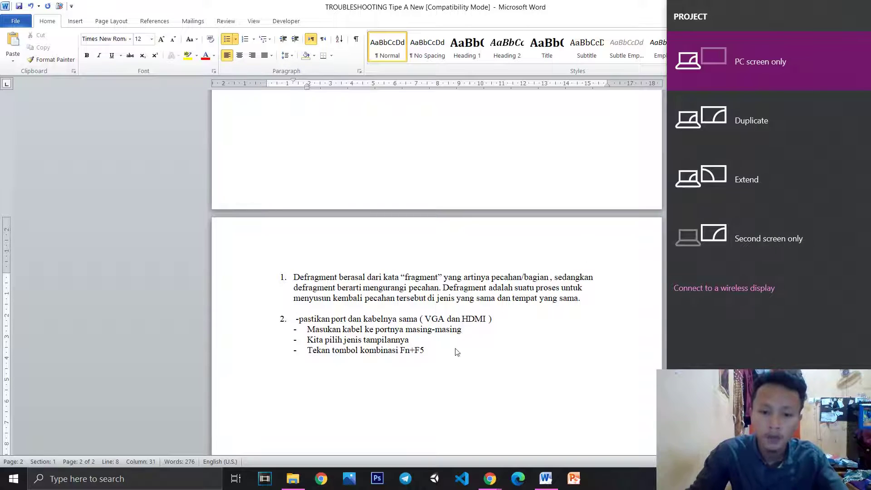
click(435, 352)
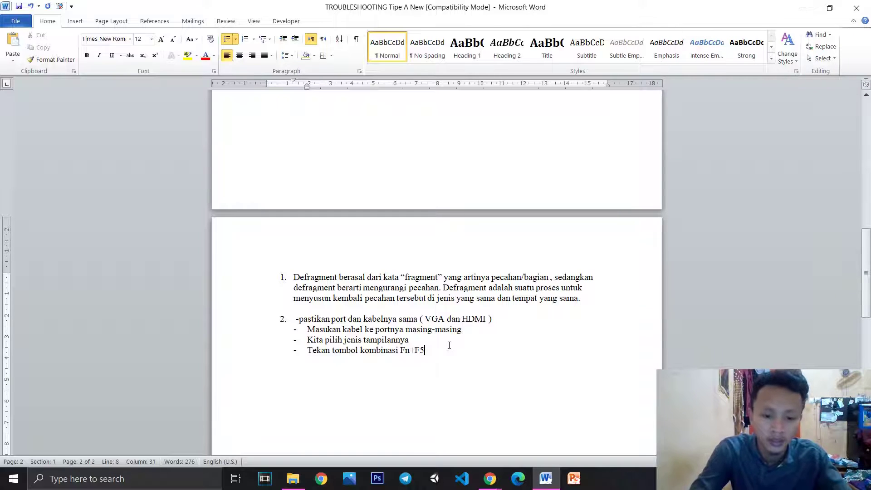
key(Return)
key(BackSpace)
Start an empty numbered item 3 below the dash steps on page 2
key(BackSpace)
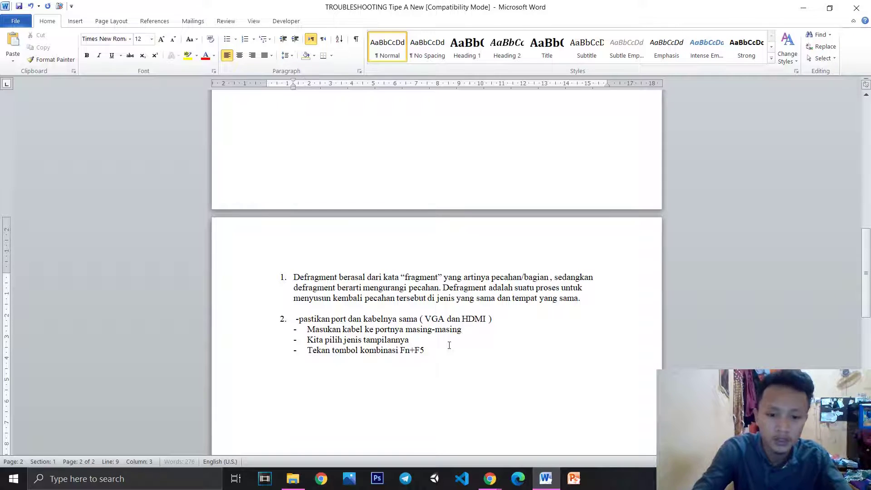
key(BackSpace)
key(BackSpace)
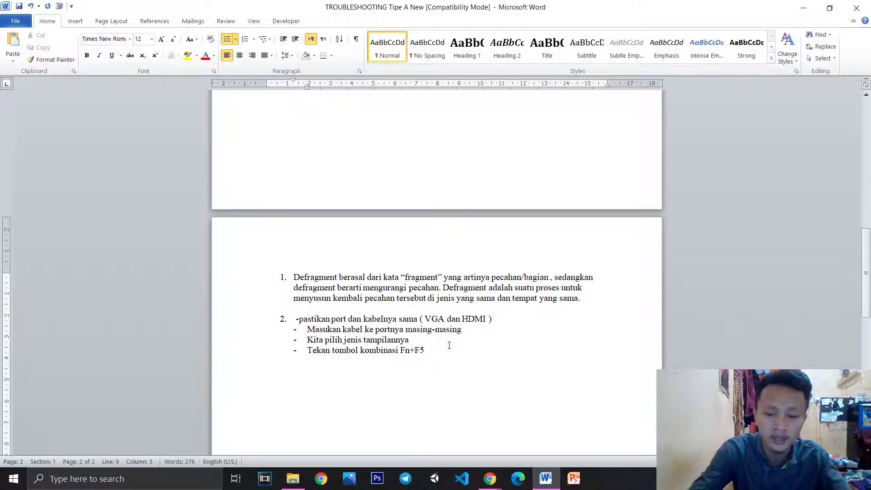
scroll(467, 336, down, 6)
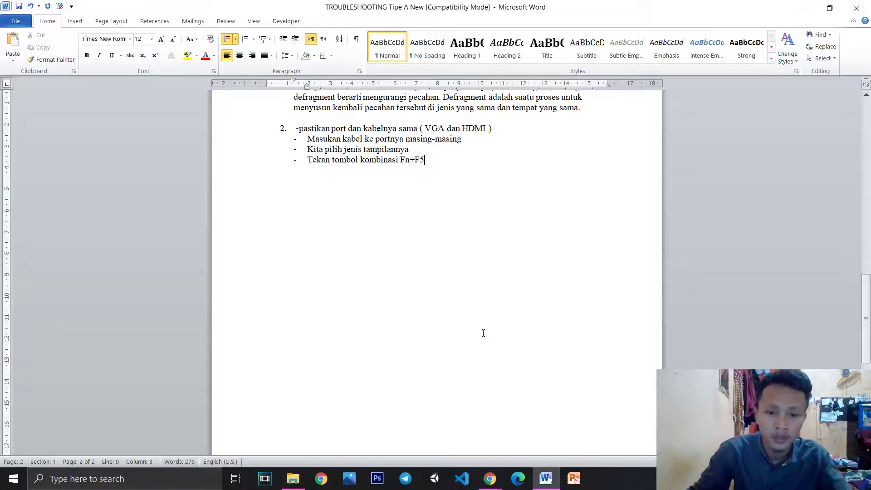
scroll(483, 333, up, 20)
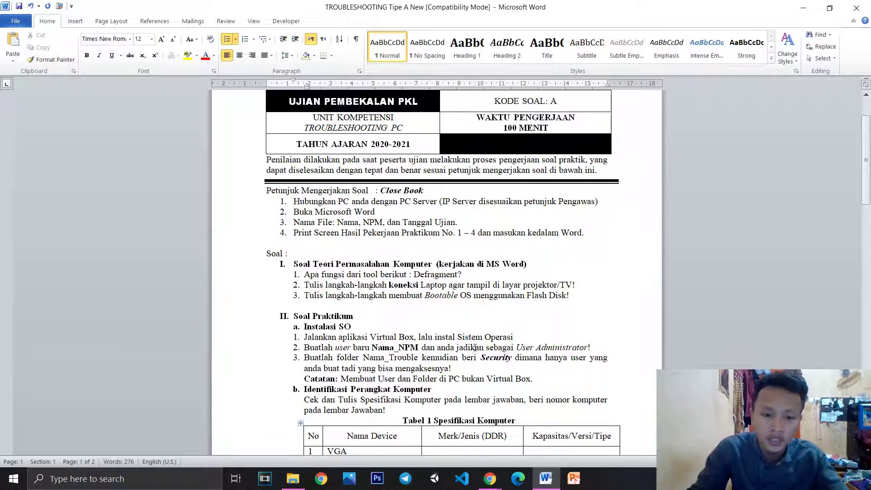
scroll(475, 348, down, 15)
double_click(308, 351)
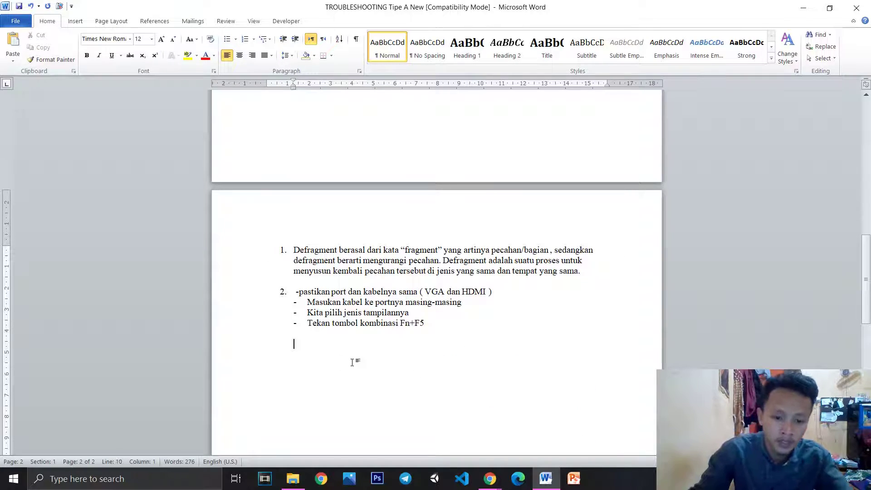
key(BackSpace)
text(3.)
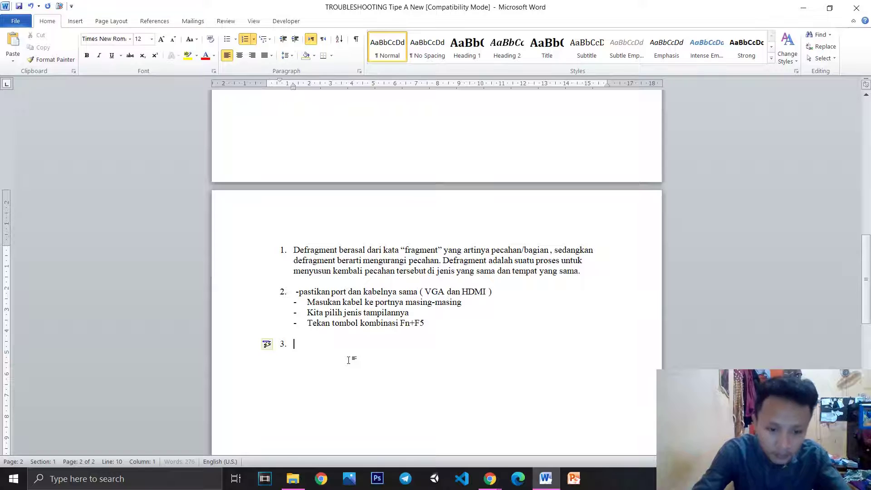
scroll(348, 360, up, 20)
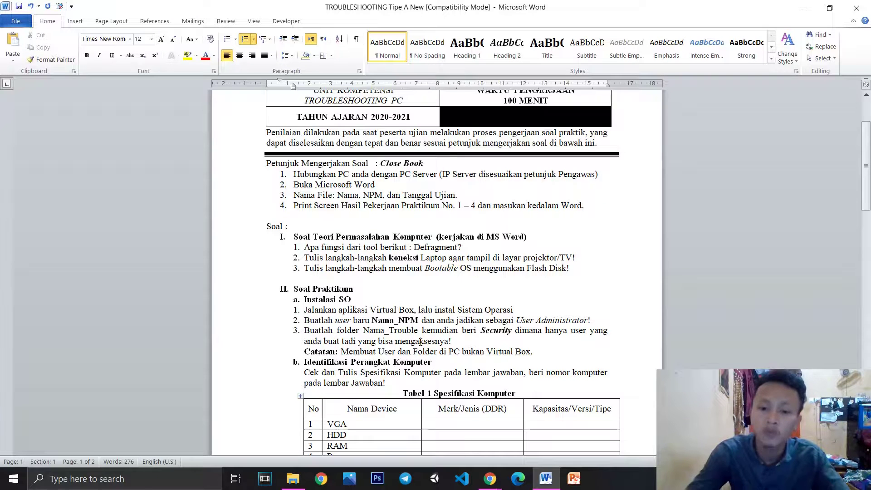
scroll(420, 341, down, 8)
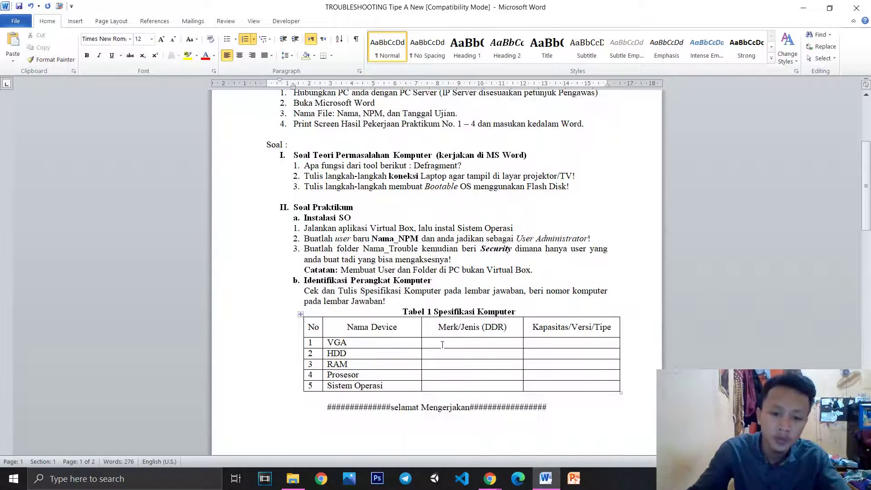
scroll(450, 373, down, 5)
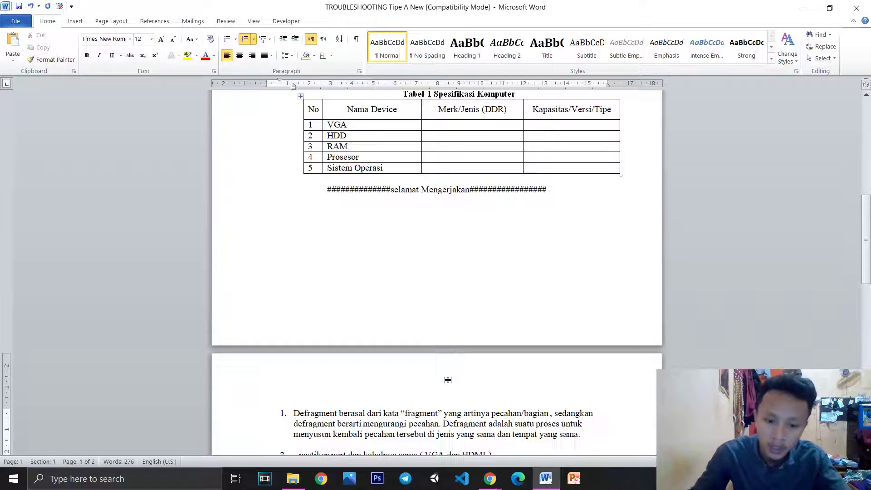
click(394, 410)
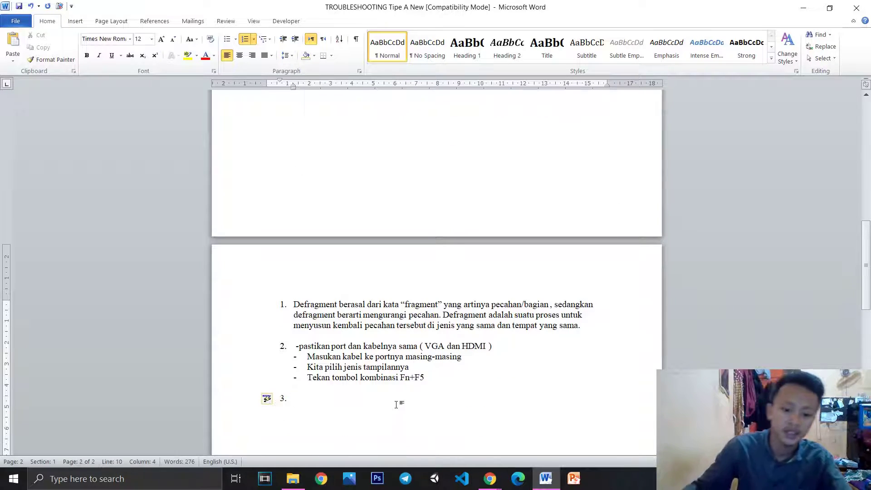
Write item 3 as 'Siapkan peralatanya ( OS Rufus )' and add an unnumbered line below
text(siapkan )
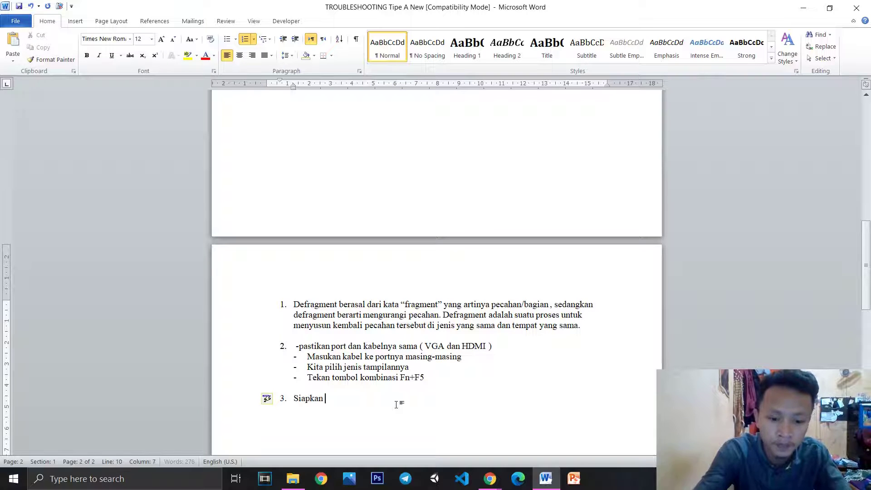
text(peralatanya ()
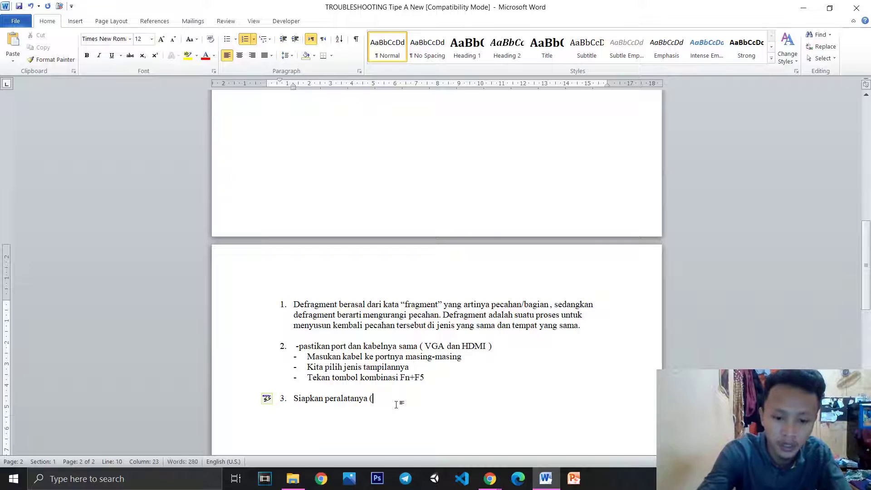
text( OS)
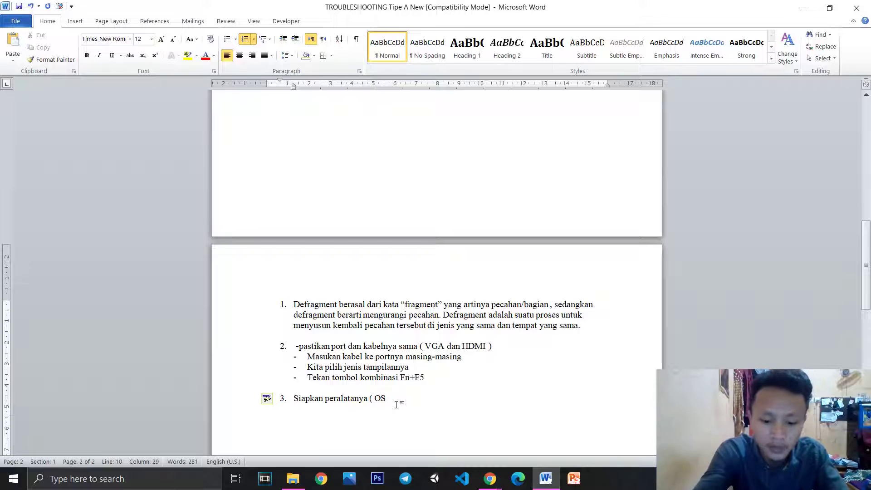
text(    ufus)
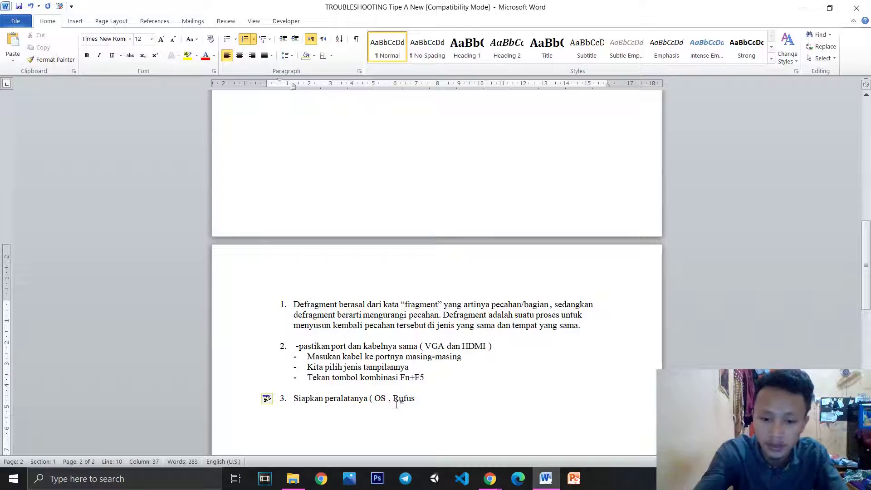
text())
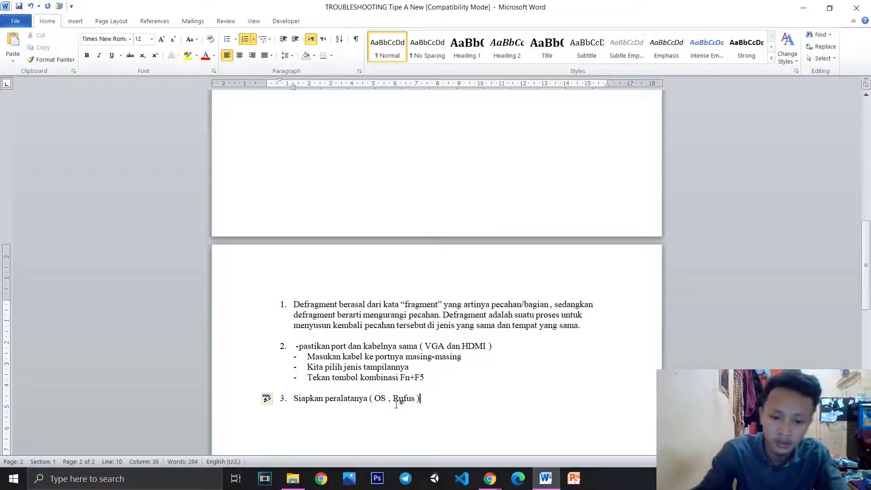
key(BackSpace)
key(BackSpace)
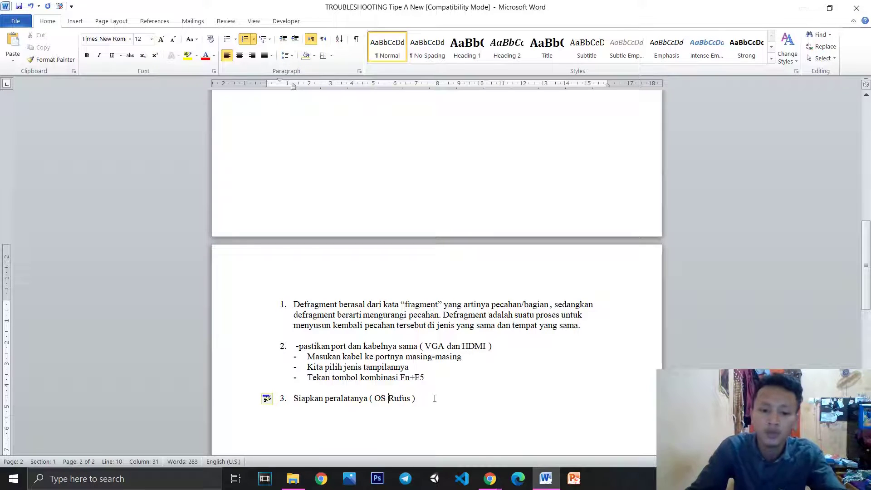
scroll(435, 398, up, 10)
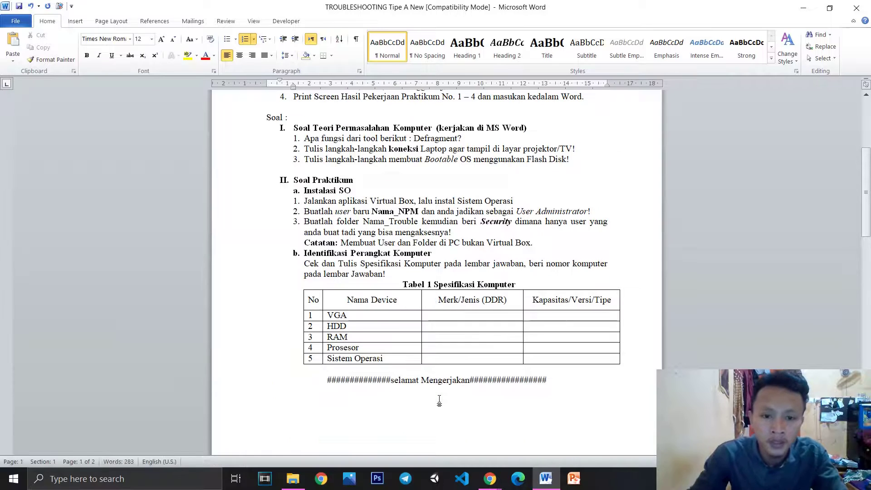
scroll(438, 402, down, 1)
scroll(438, 403, down, 10)
click(442, 399)
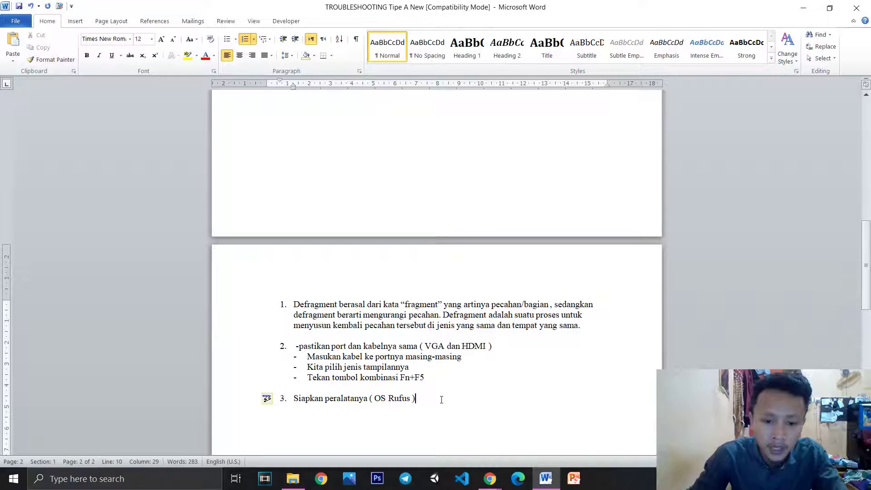
key(Return)
key(BackSpace)
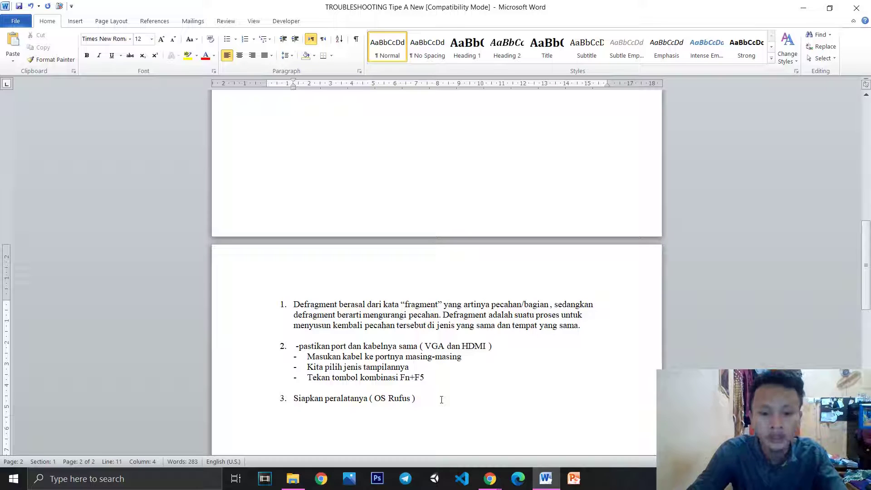
Launch rufus-3-14 from the E:\Aplikasi folder in File Explorer
click(294, 483)
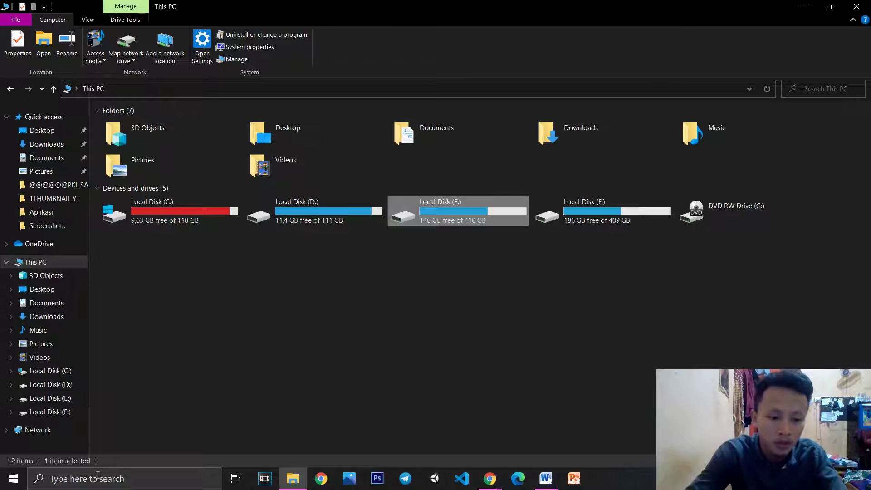
click(50, 398)
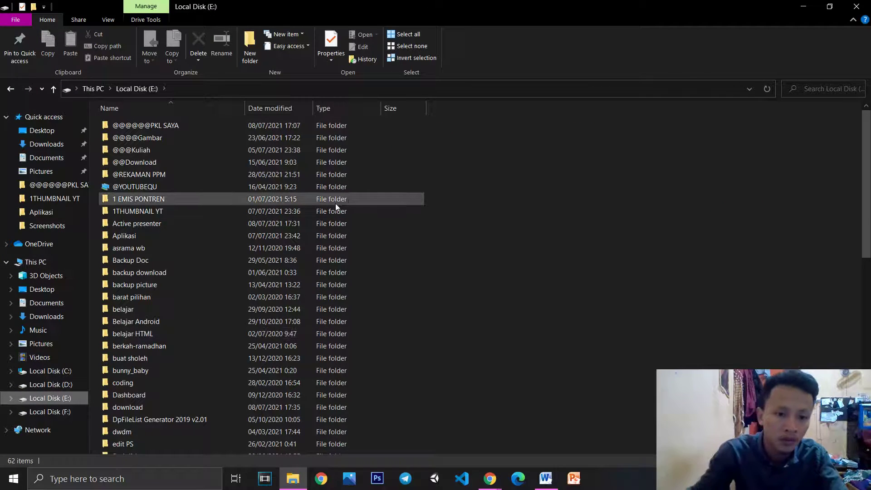
double_click(150, 235)
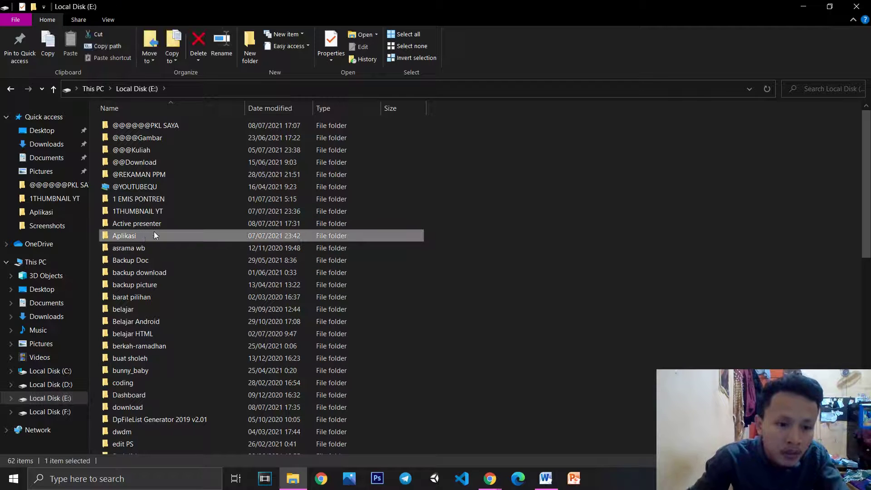
double_click(133, 186)
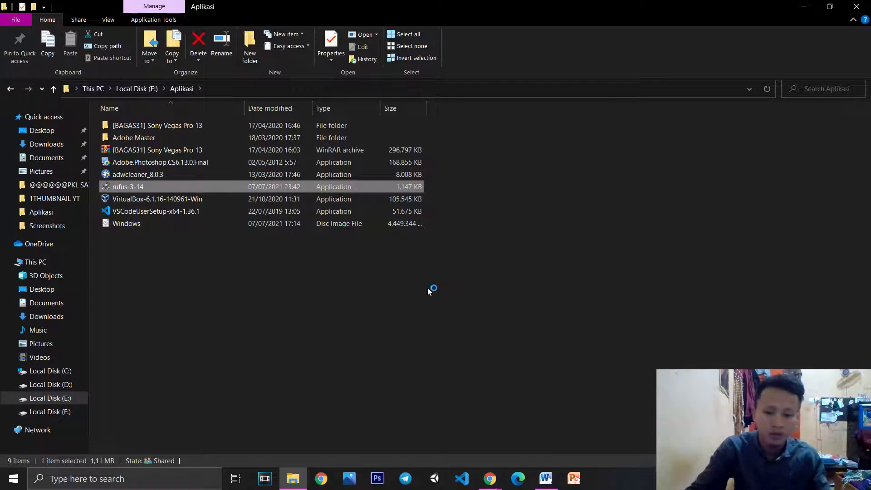
Add 'dan flashdisk' to item 3, cancelling Rufus's file picker and minimizing Rufus
click(546, 478)
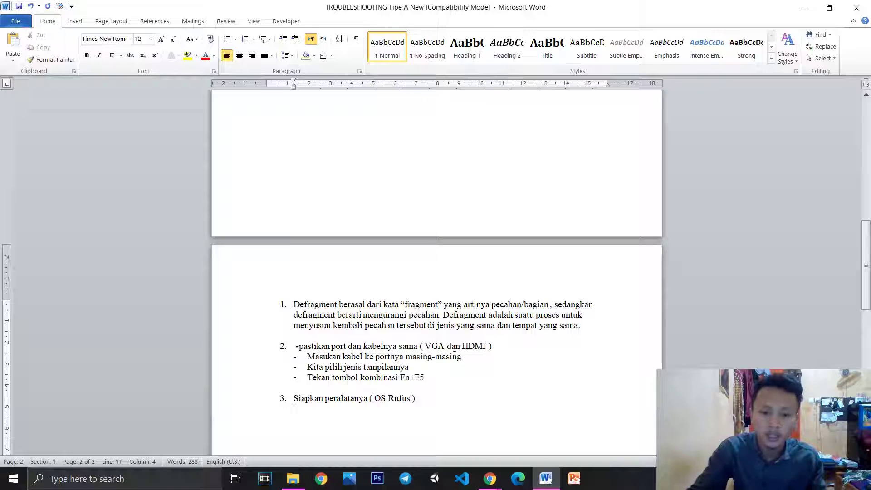
click(410, 399)
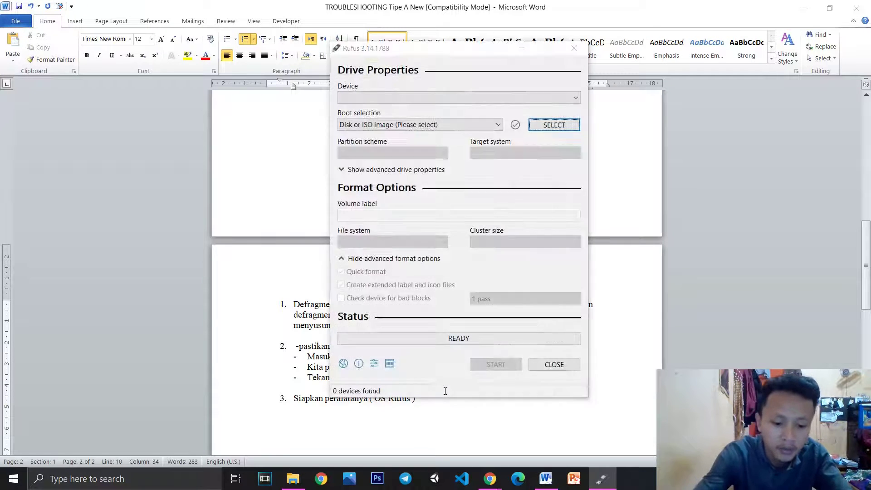
key(space)
text(dan flash)
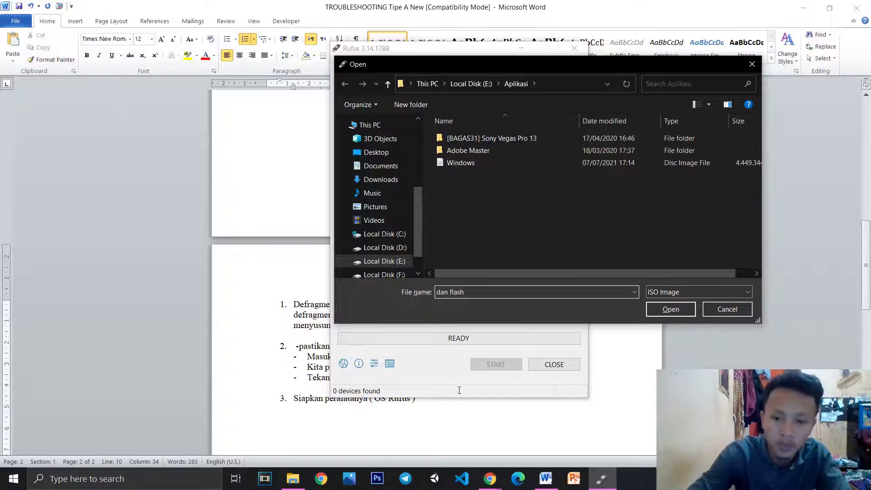
click(728, 309)
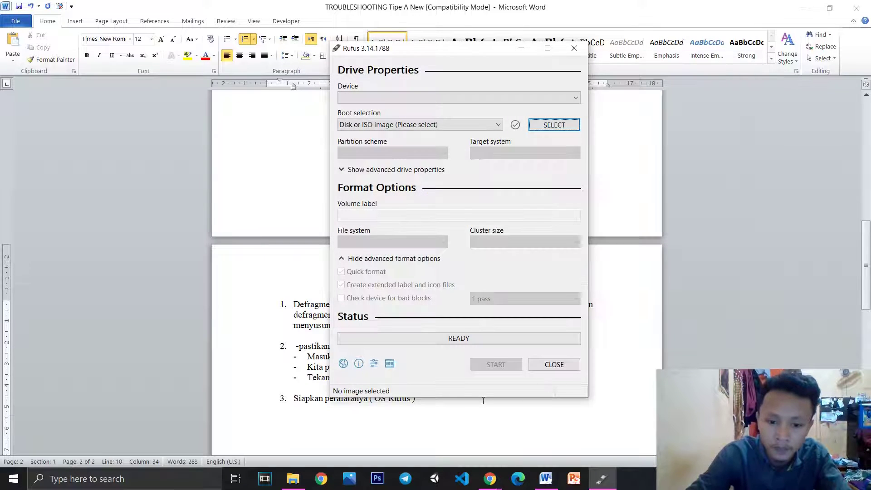
click(522, 48)
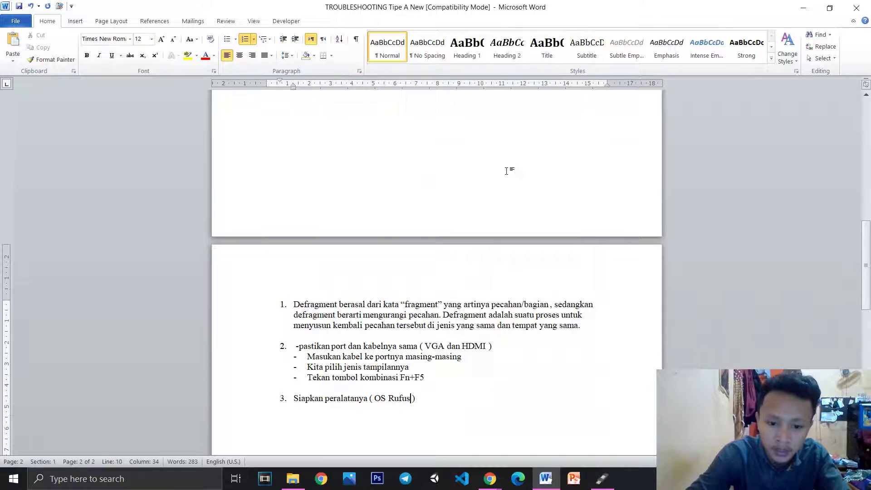
text(dan flas)
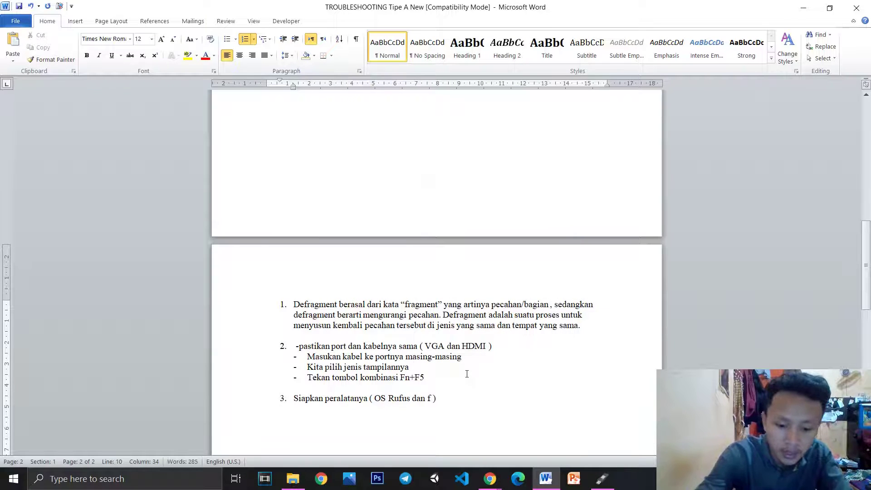
text(hdisk)
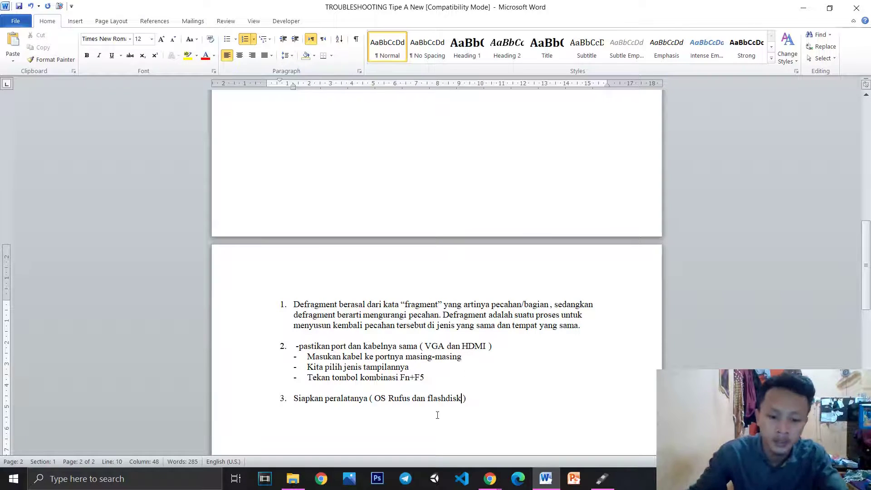
Permanently delete every file and folder on the ESD-ISO (H:) flash drive
click(293, 479)
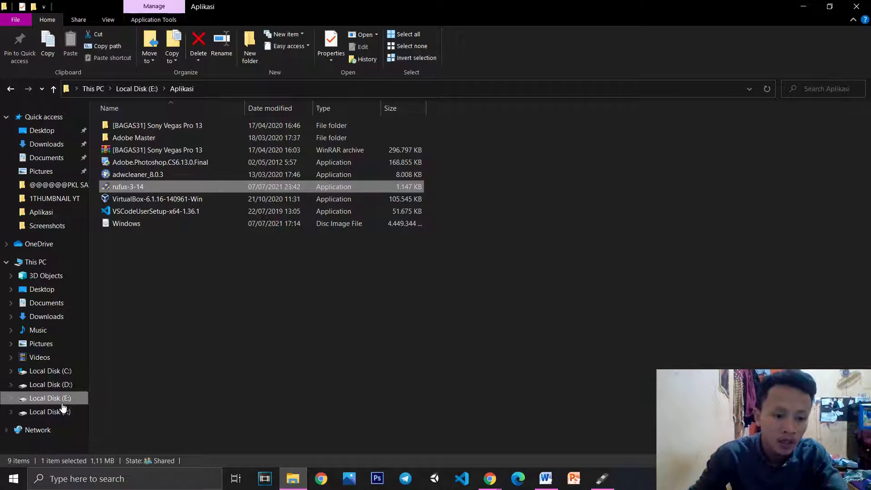
click(47, 262)
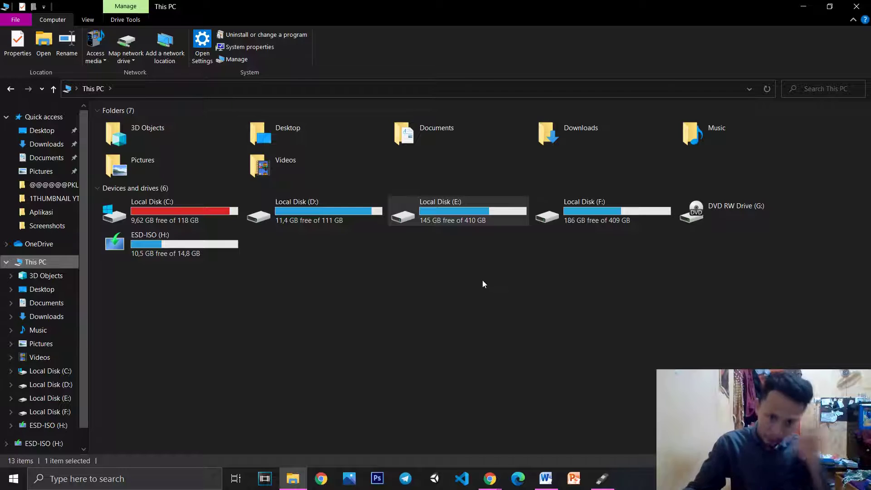
click(175, 244)
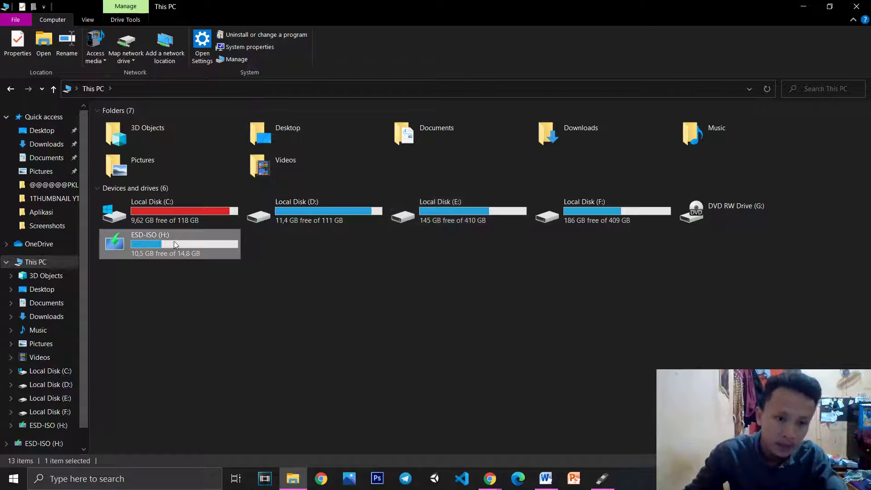
double_click(174, 243)
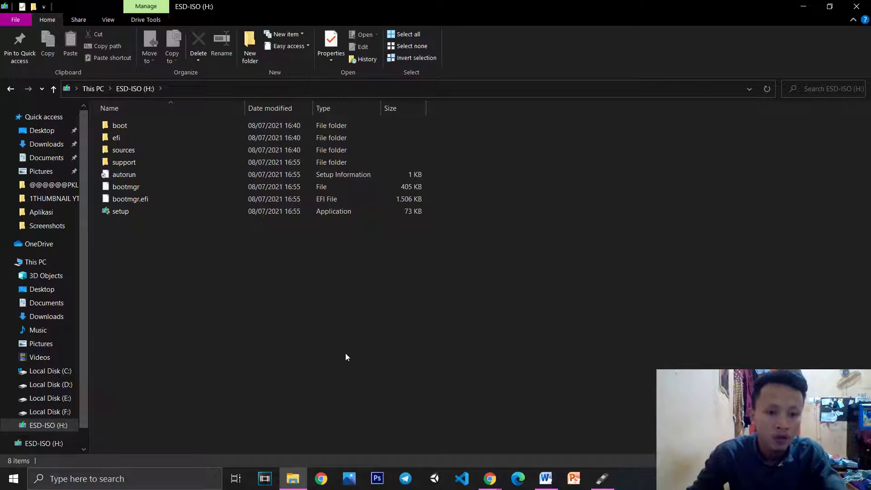
key(ctrl+a)
key(Delete)
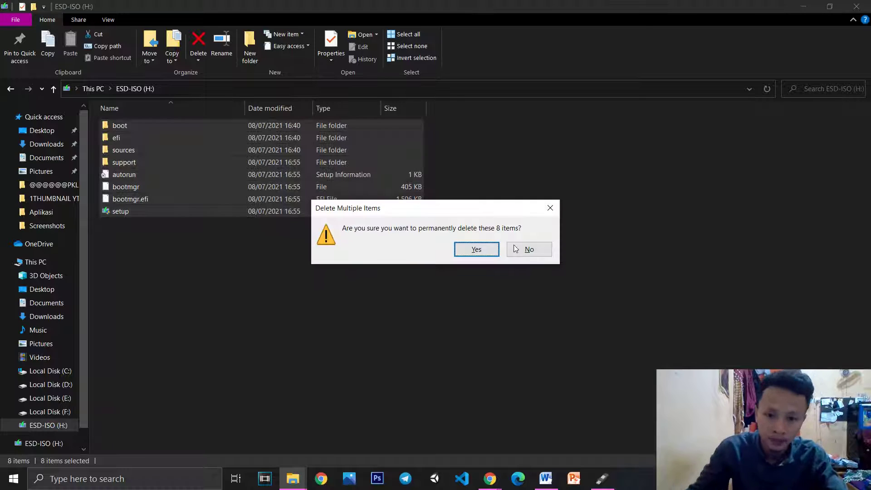
click(477, 249)
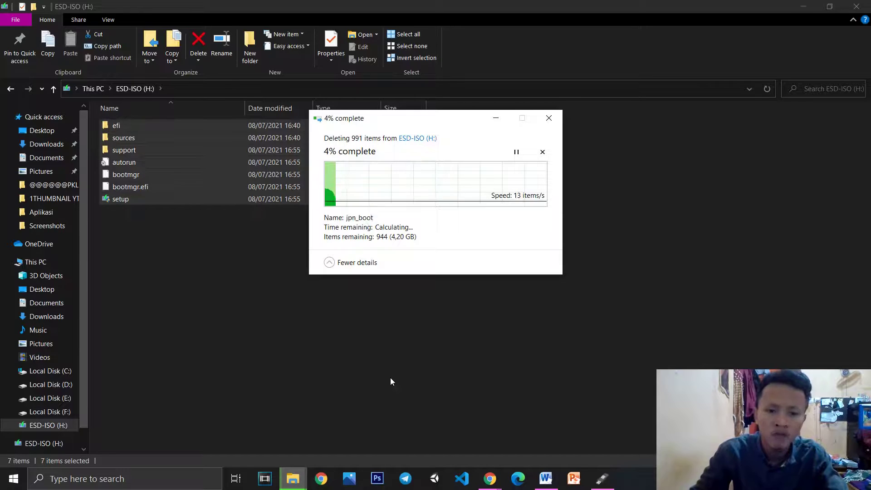
click(546, 478)
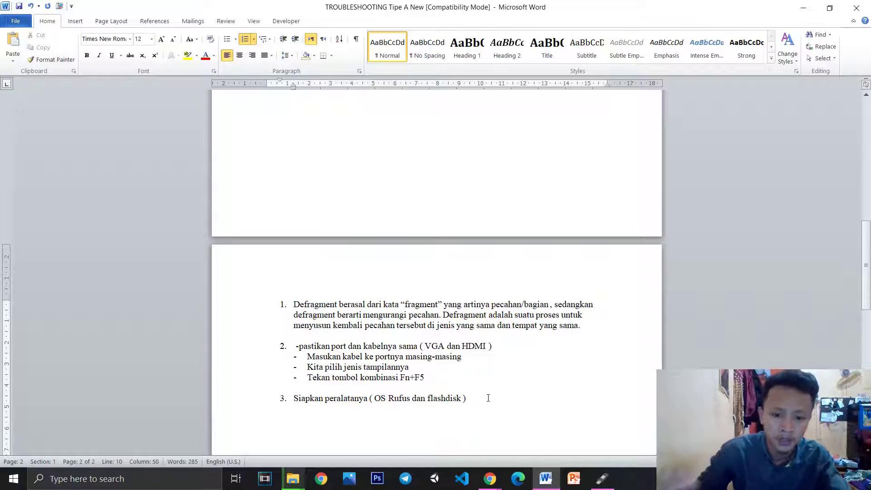
Add the unnumbered note 'backup file penting di flashdisk' under item 3
key(Return)
key(BackSpace)
text(backup)
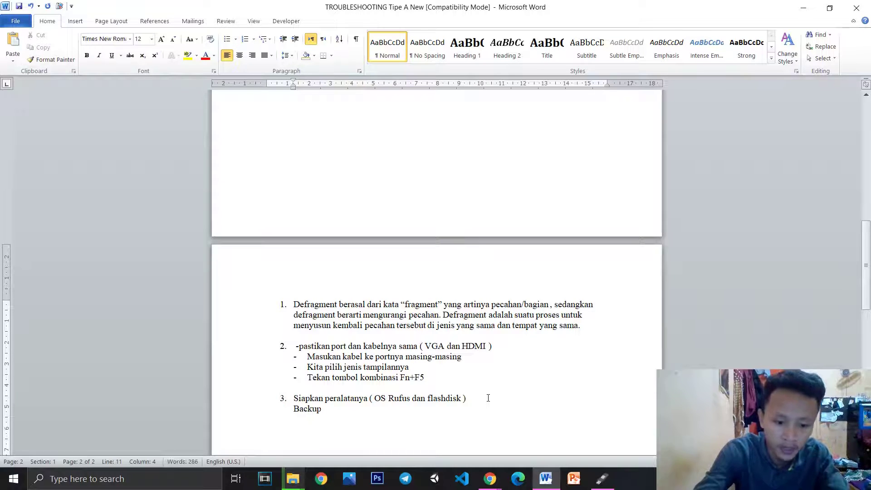
text( file pen)
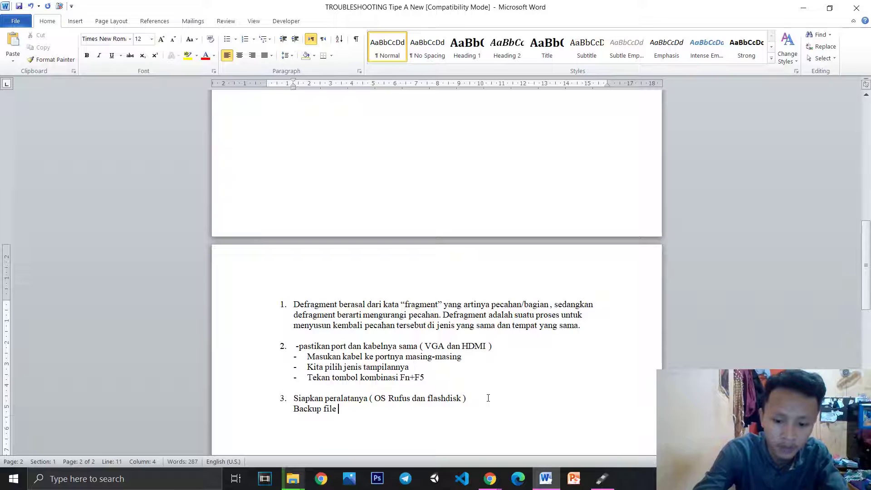
text(ting di flash)
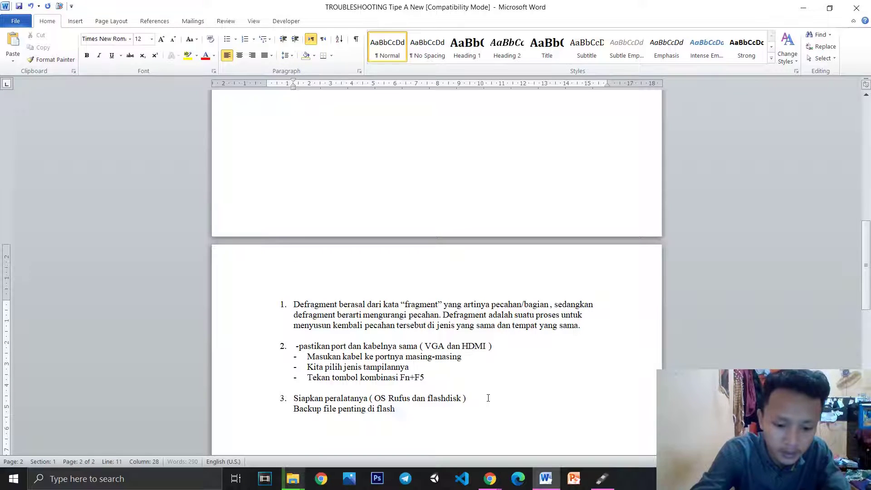
text(disk)
key(Return)
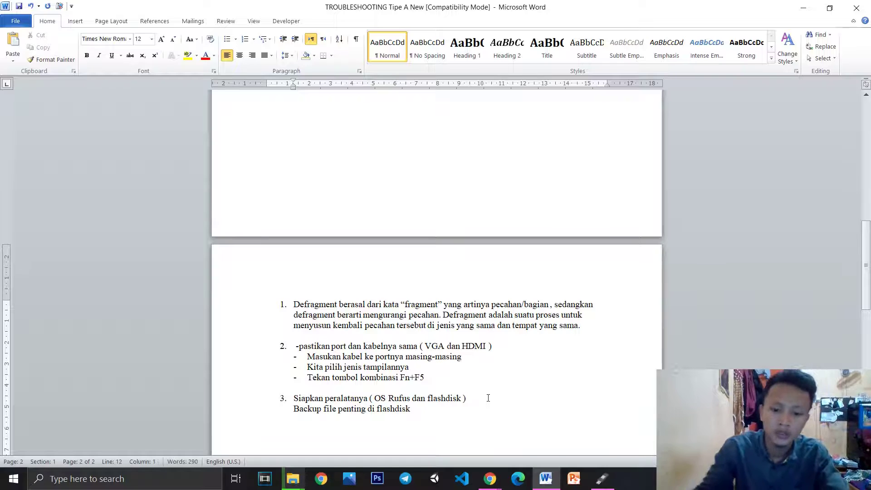
In Rufus, confirm ESD-ISO (H:) [16 GB] as the target device
click(603, 479)
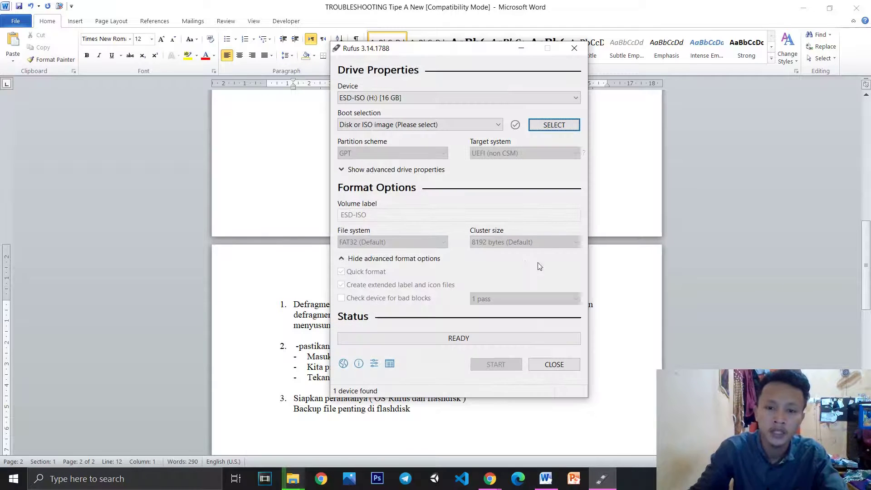
click(371, 100)
click(373, 102)
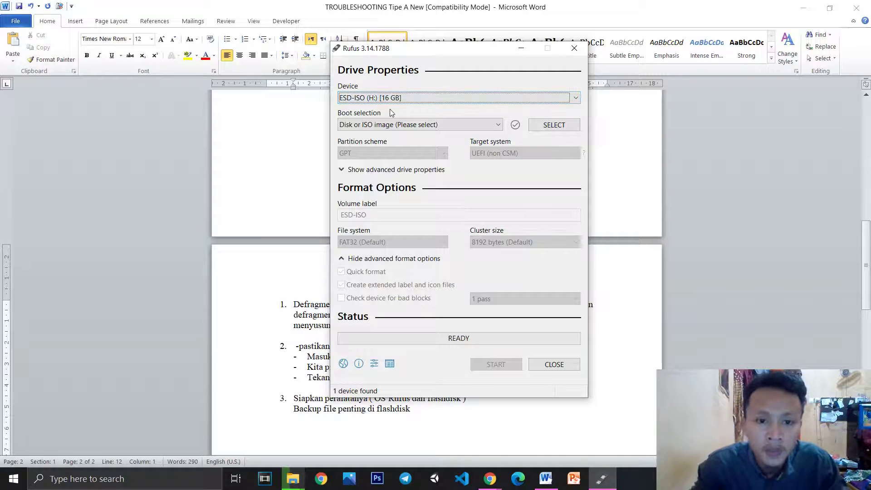
Load E:\Aplikasi\Windows.iso as Rufus's boot image with the disk or ISO image option
click(436, 124)
click(443, 126)
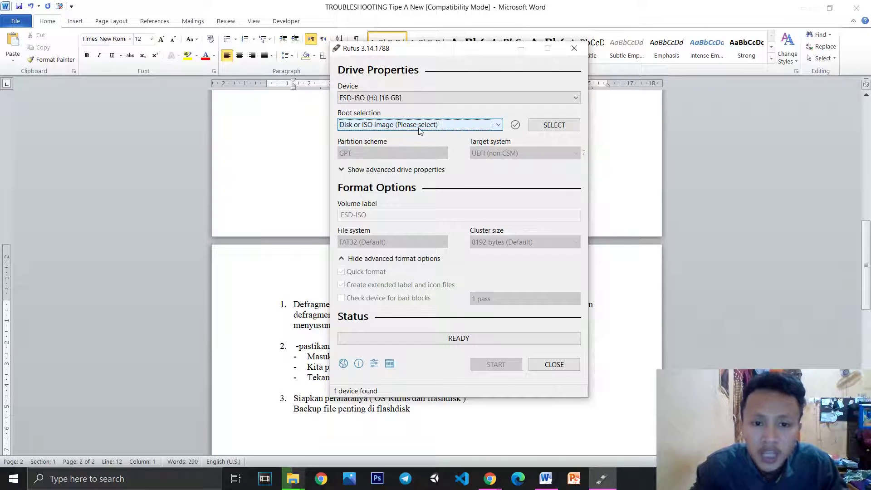
click(550, 127)
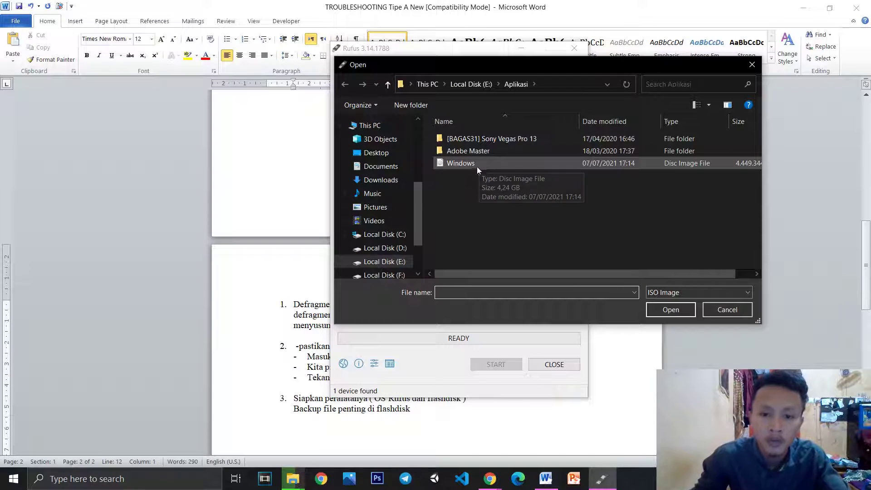
click(470, 164)
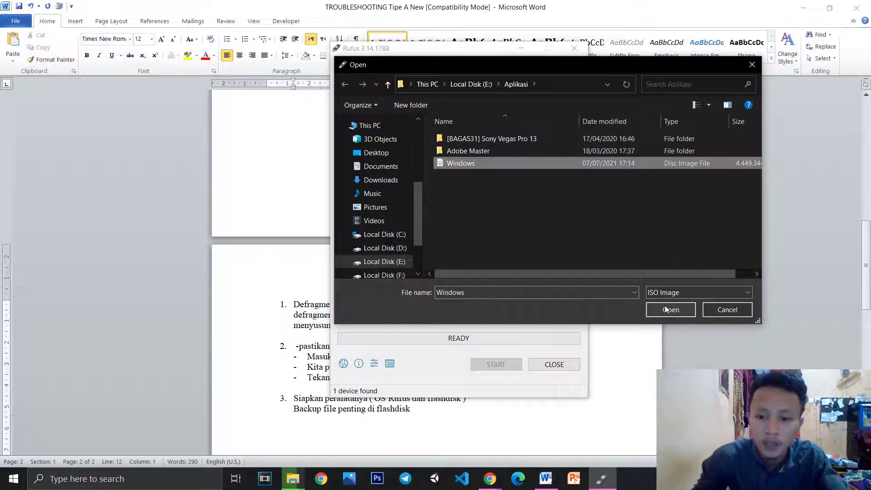
click(665, 309)
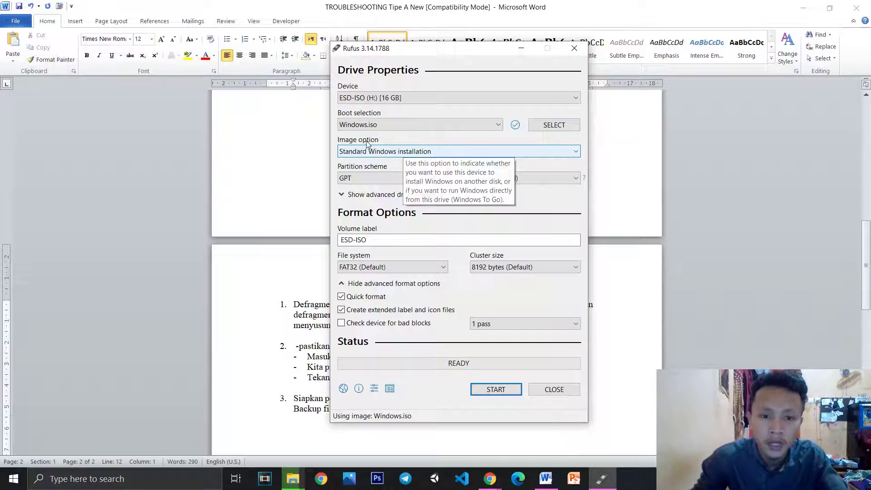
Keep GPT as the partition scheme and FAT32 as the file system
click(368, 180)
click(368, 178)
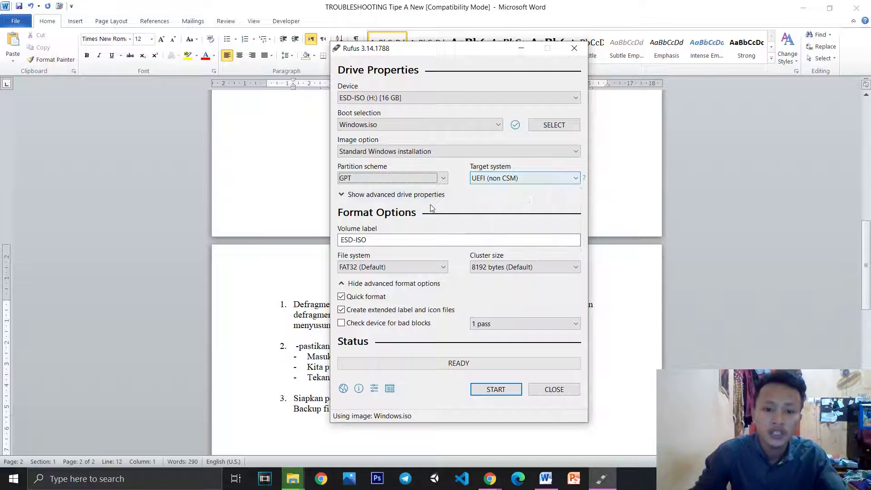
click(373, 269)
click(373, 269)
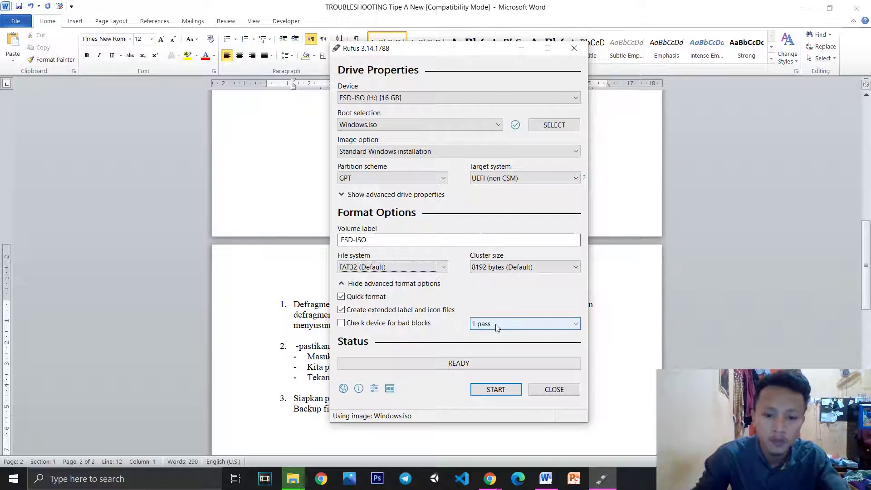
Cancel the first write attempt and snip the Rufus settings window
click(490, 393)
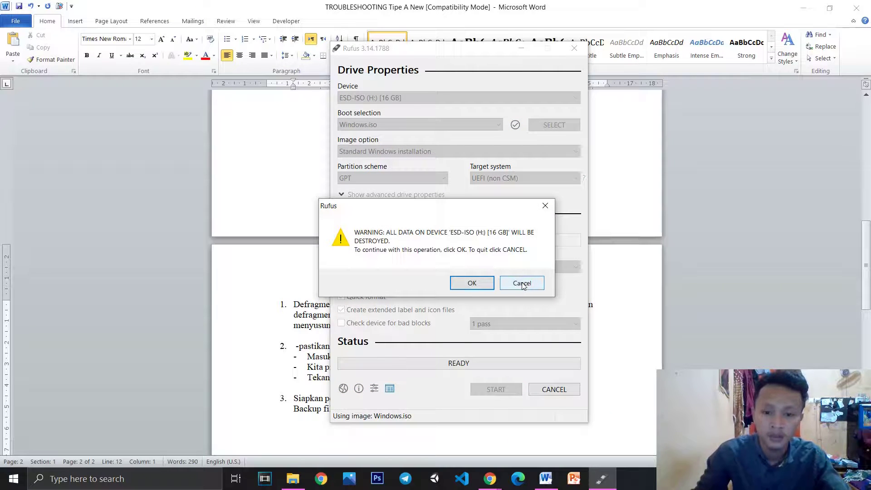
drag(504, 209, 256, 219)
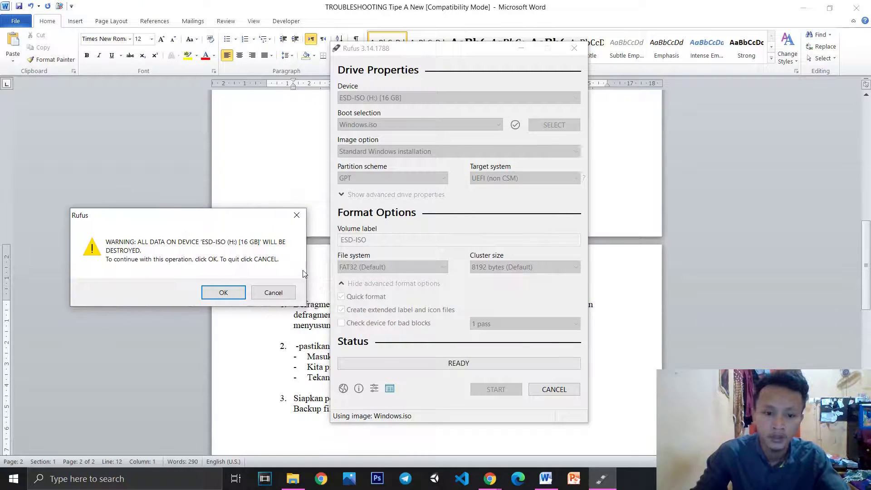
click(273, 292)
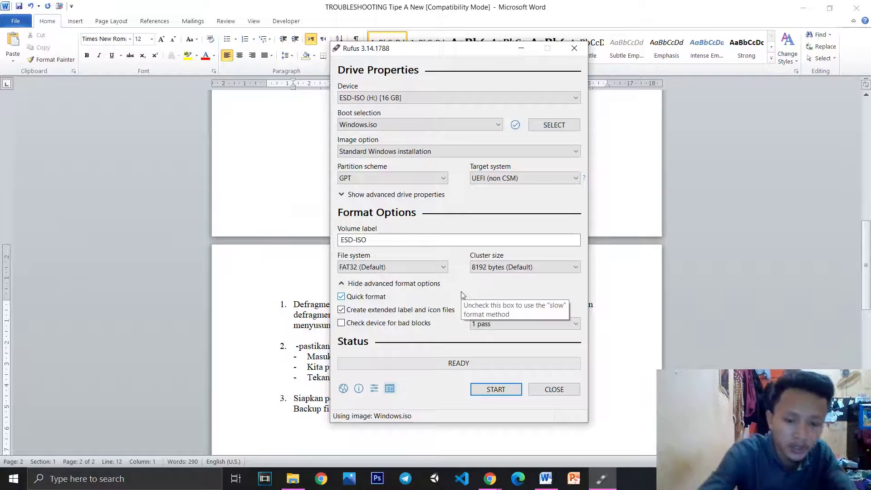
key(super+shift+s)
mouse_move(329, 38)
mouse_down()
mouse_move(554, 416)
mouse_move(593, 425)
mouse_move(586, 423)
mouse_up()
Write Windows.iso to the flash drive after confirming the erase warning
click(496, 389)
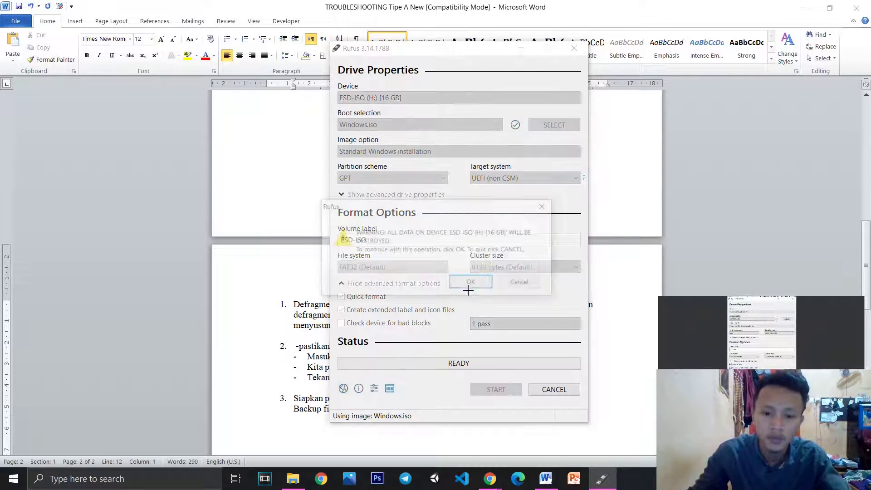
click(478, 284)
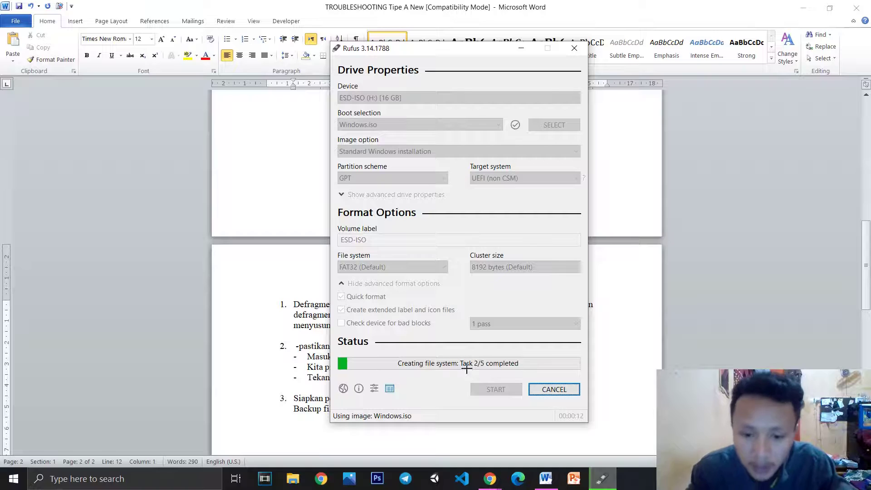
click(552, 484)
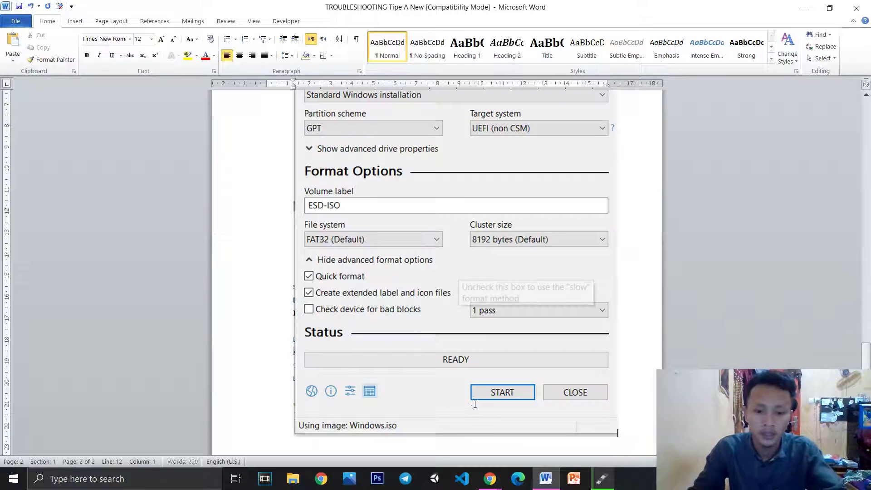
Try resizing the existing Rufus screenshot, then undo the changes
click(605, 401)
drag(614, 435, 518, 290)
scroll(476, 312, up, 3)
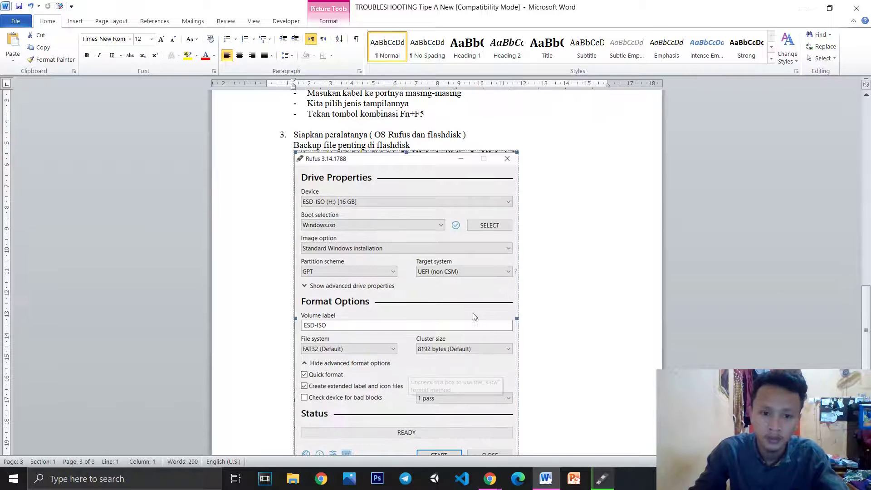
click(414, 146)
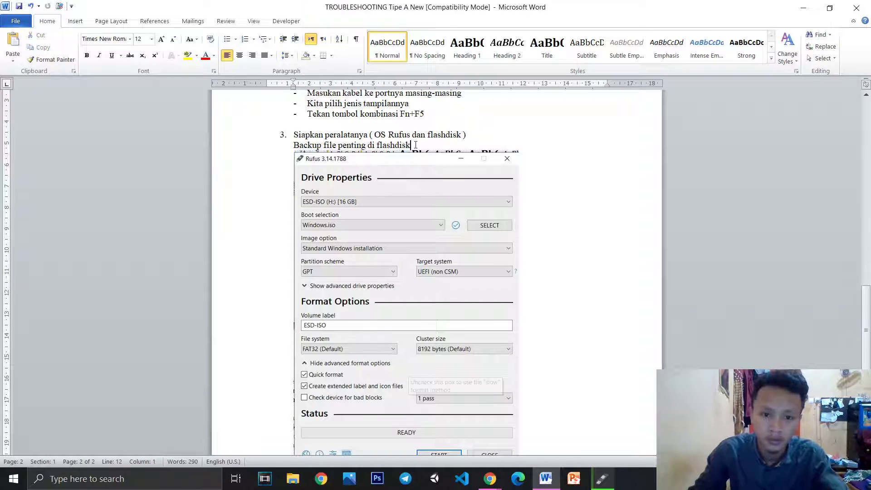
click(401, 155)
drag(405, 153, 409, 162)
key(ctrl+z)
key(ctrl+z)
key(ctrl+z)
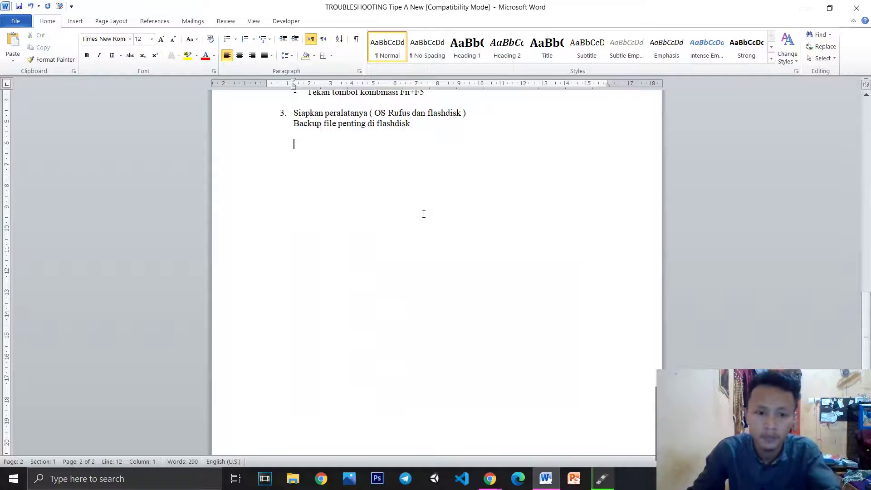
Paste the Rufus snip below the flashdisk backup line and shrink its width and height
key(ctrl+v)
key(shift+Left)
scroll(624, 445, down, 2)
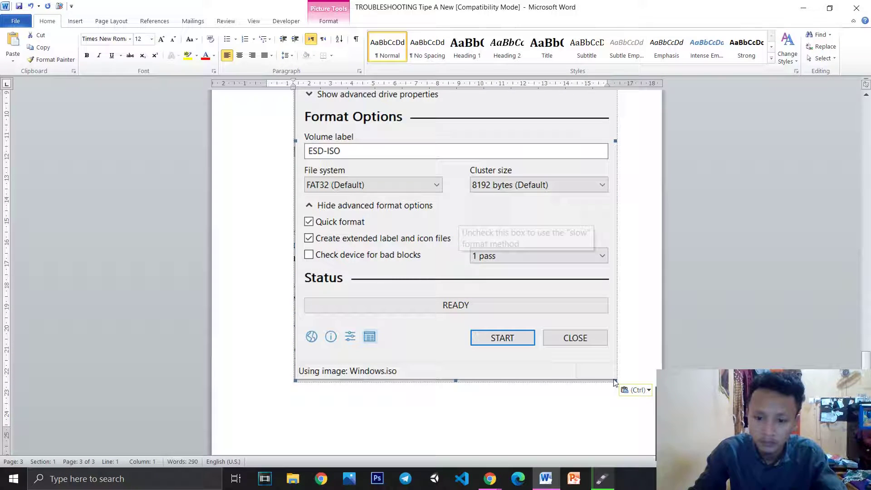
drag(614, 383, 520, 240)
scroll(526, 299, up, 5)
scroll(476, 348, down, 4)
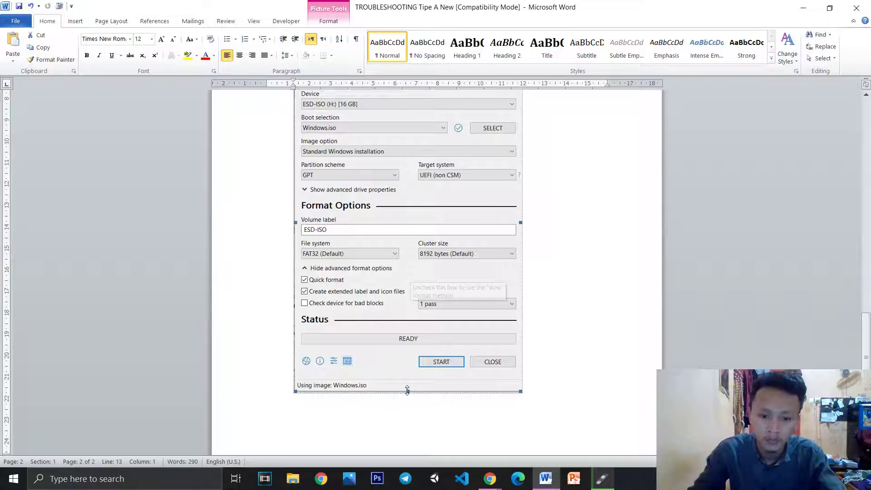
drag(520, 391, 506, 308)
scroll(567, 364, up, 5)
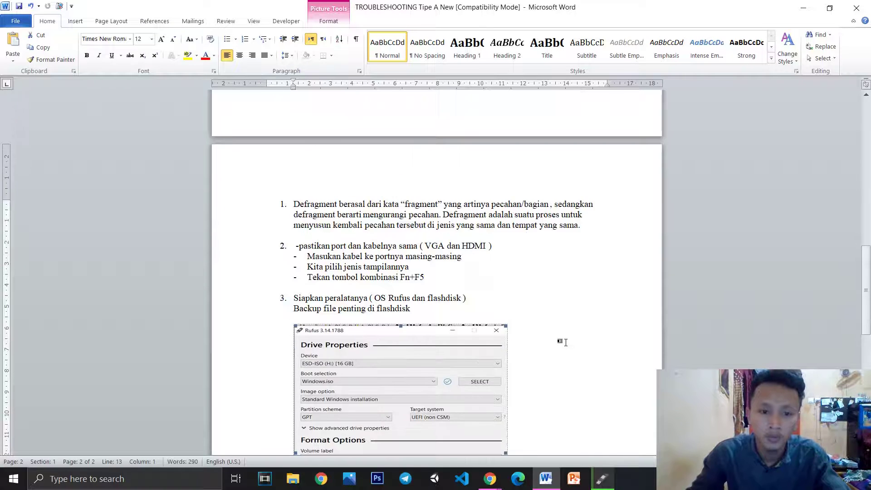
scroll(564, 342, down, 6)
click(302, 287)
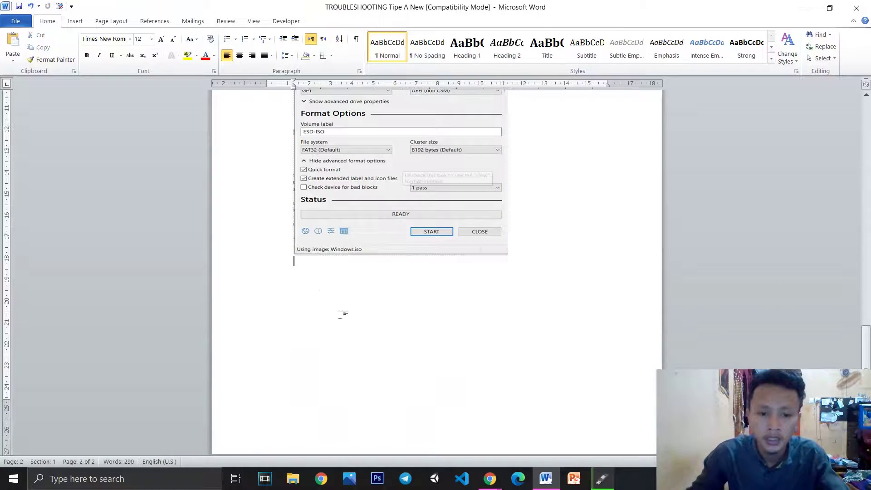
scroll(378, 329, up, 15)
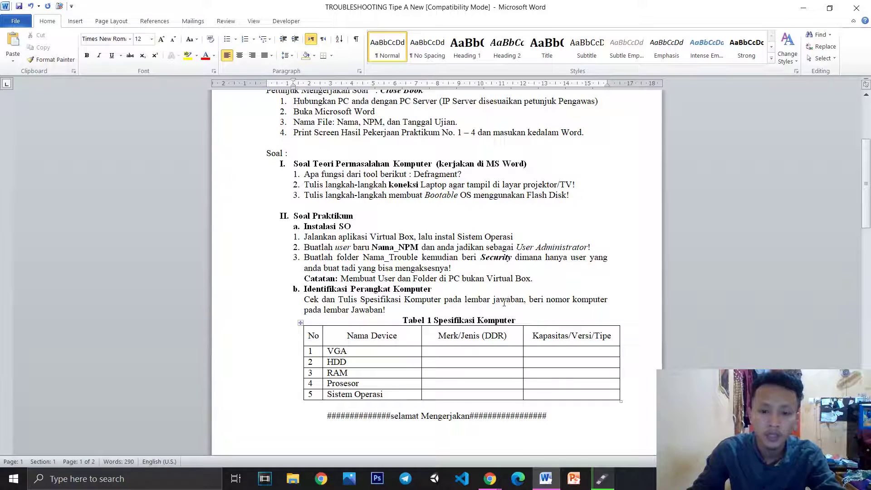
scroll(508, 308, down, 15)
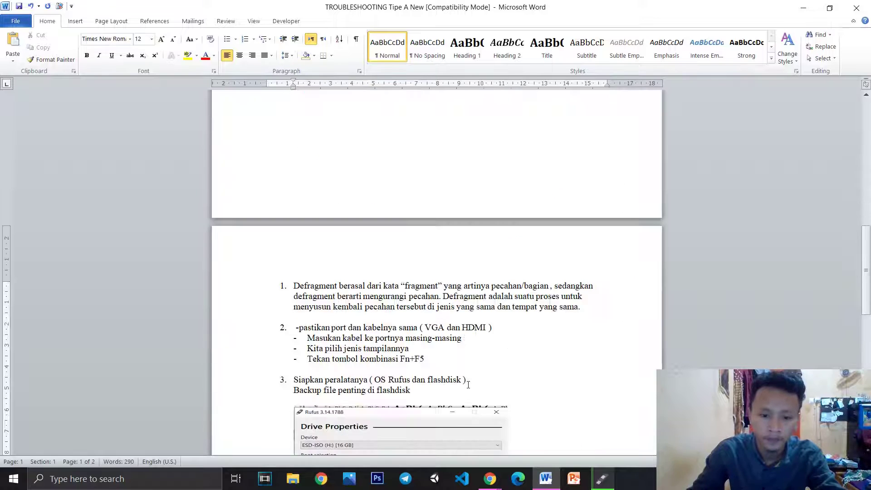
Type 'II 1. - siapkan aplikasi virtual box dan os iso nya' below the screenshot, then minimize Word
click(361, 293)
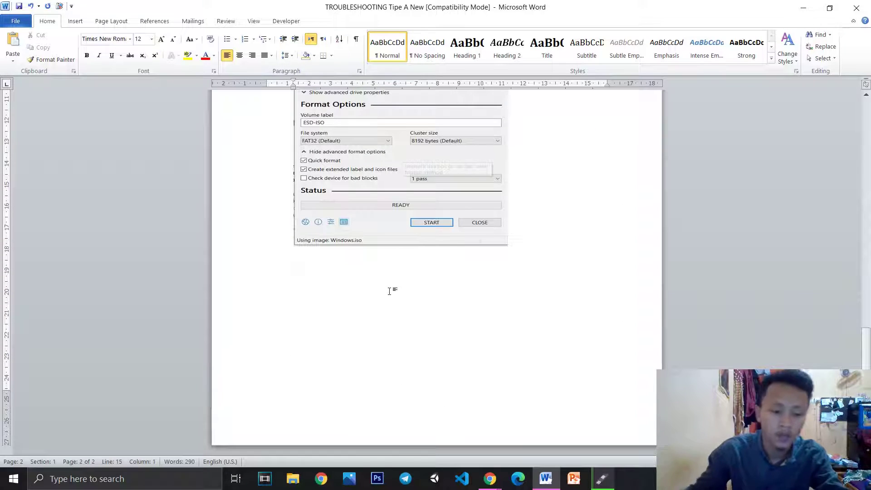
text(II )
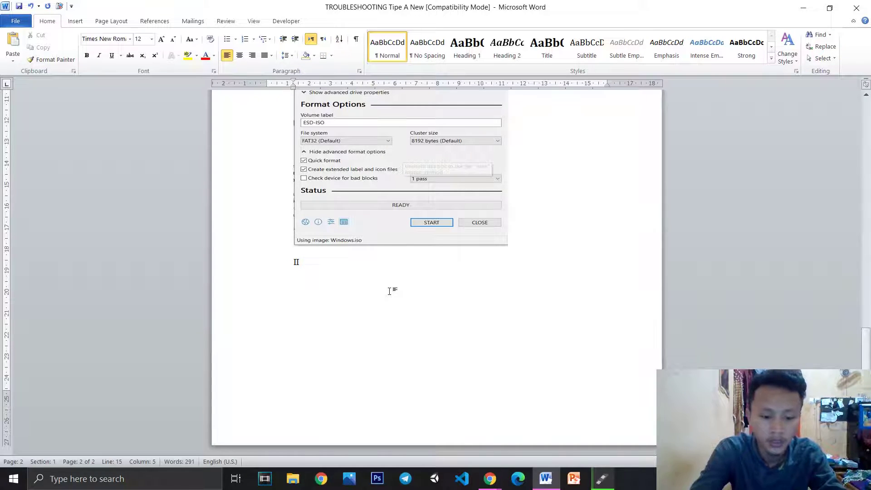
text( 1. - siapkan a)
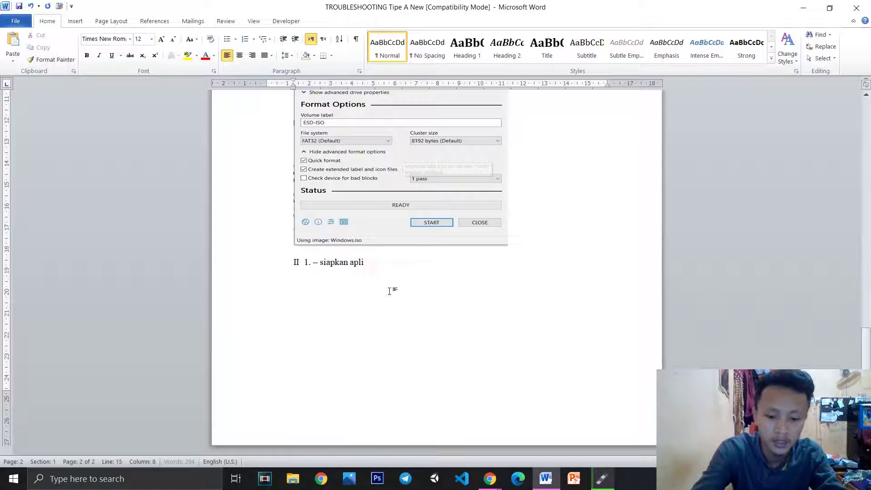
text(plikasi virtual box dan os iso nya)
key(Return)
scroll(383, 282, up, 20)
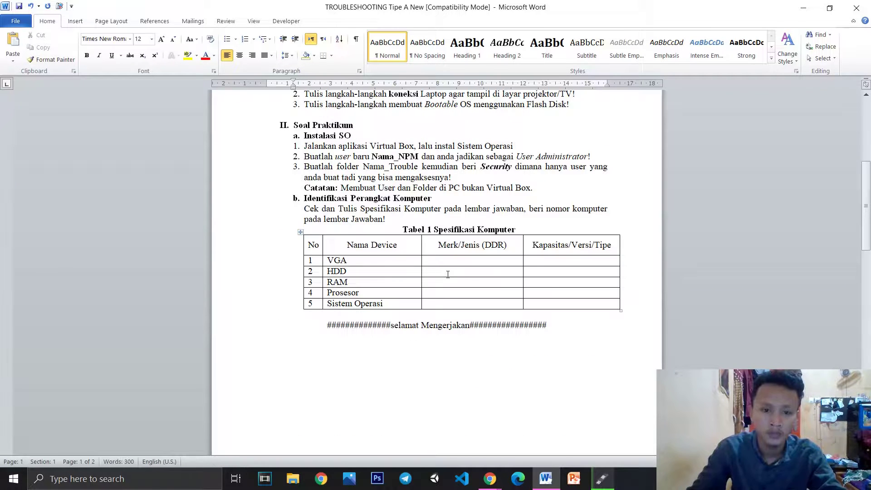
scroll(448, 274, down, 18)
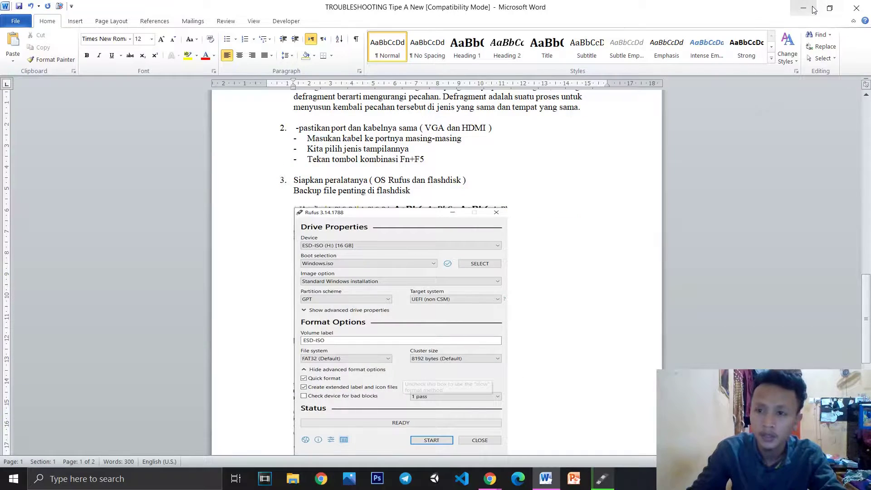
click(803, 7)
Minimize Rufus and the browser windows and launch Oracle VM VirtualBox from the desktop
click(521, 48)
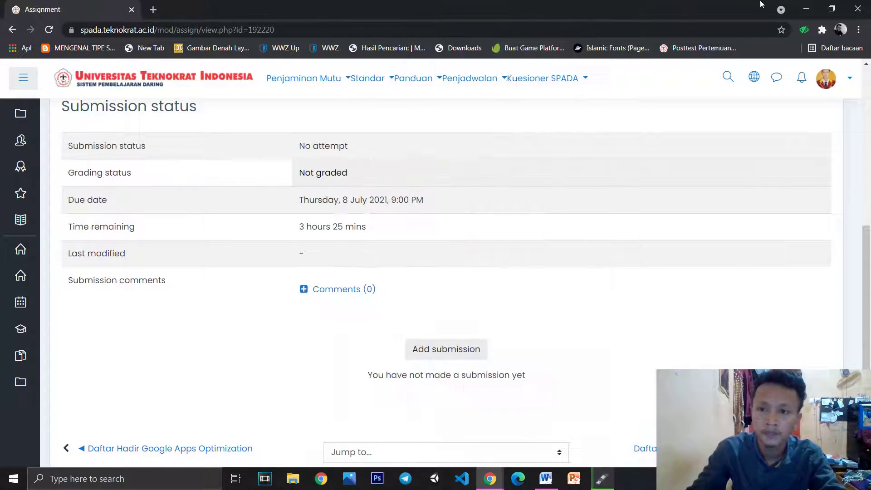
click(806, 8)
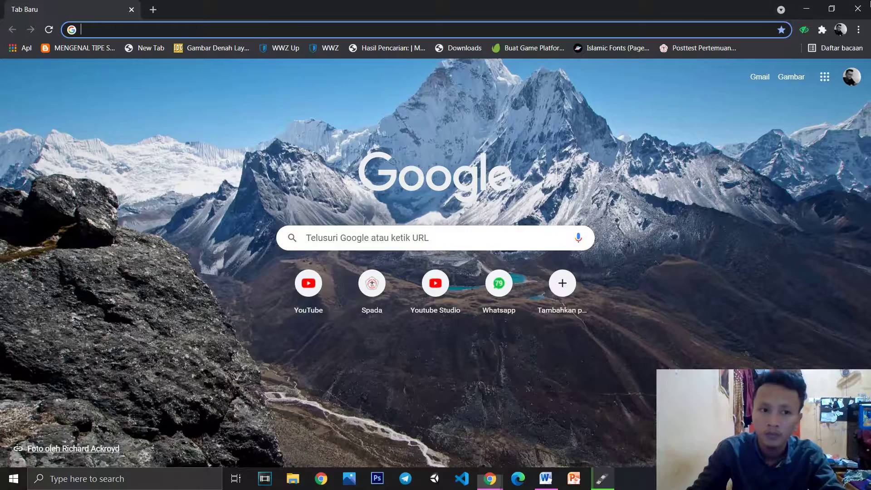
click(808, 9)
click(450, 410)
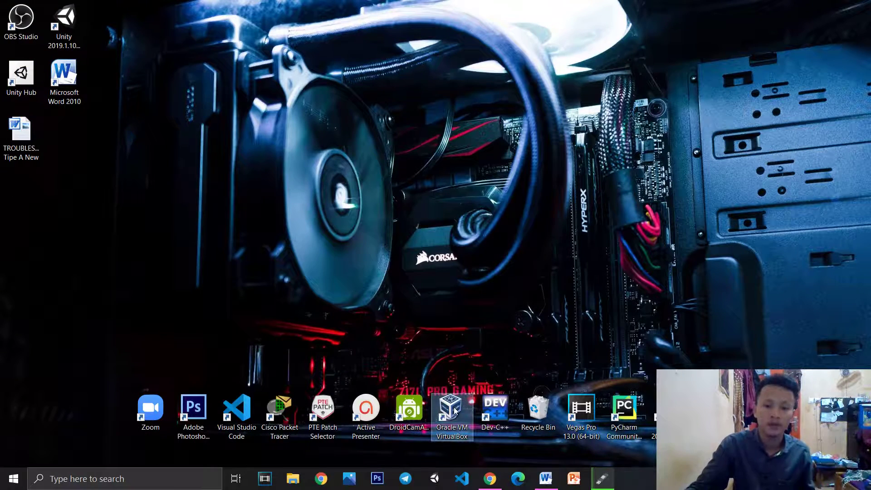
double_click(457, 402)
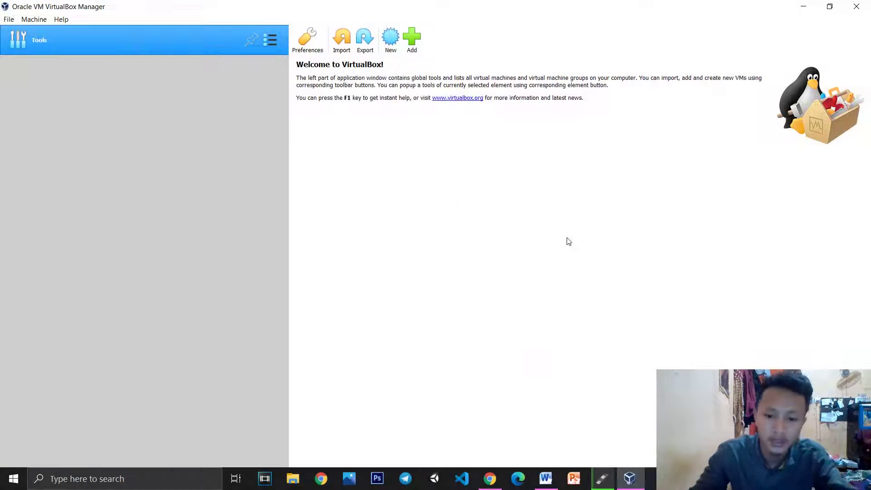
Paste the VirtualBox Manager screenshot at the end of page 2 in Word
click(554, 487)
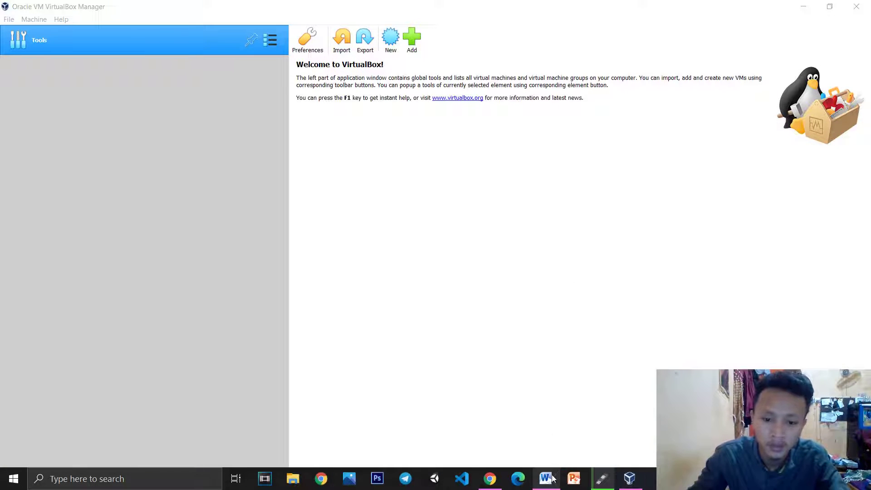
click(554, 478)
scroll(476, 381, down, 5)
click(390, 338)
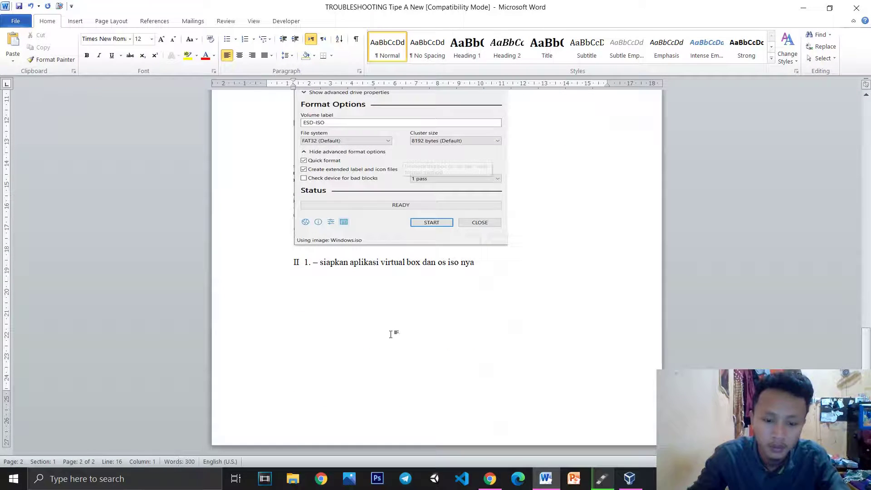
key(ctrl+v)
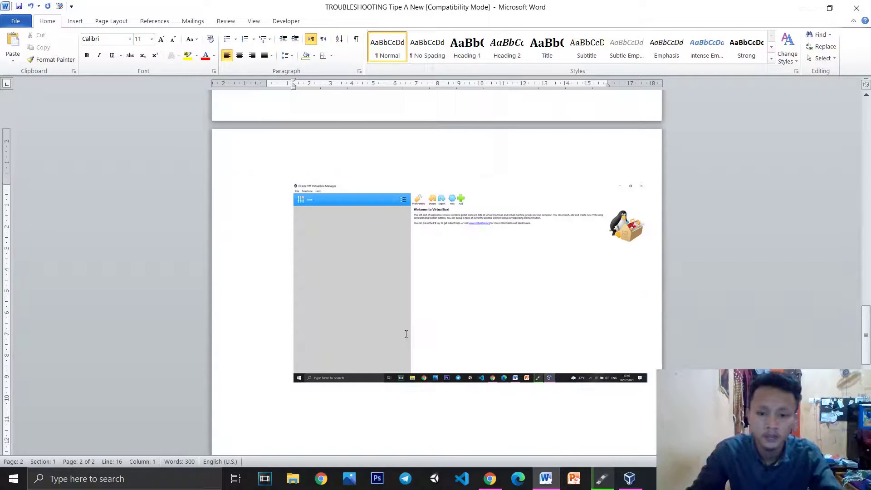
click(294, 410)
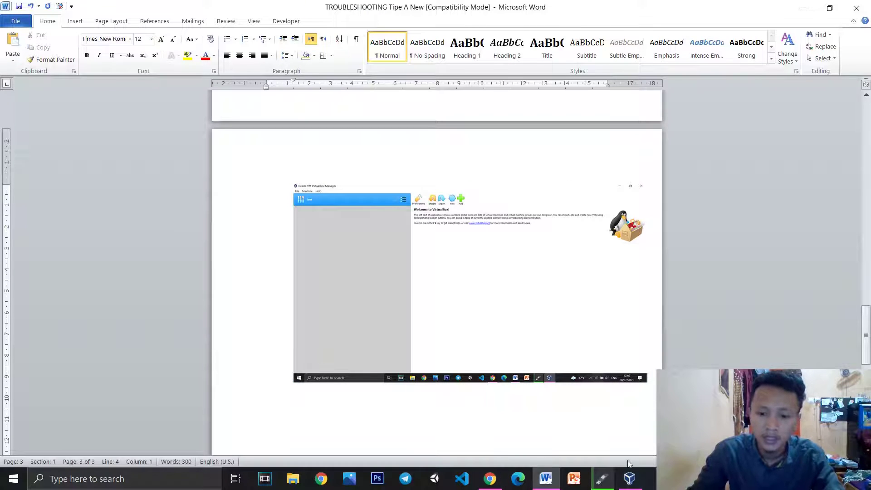
click(630, 478)
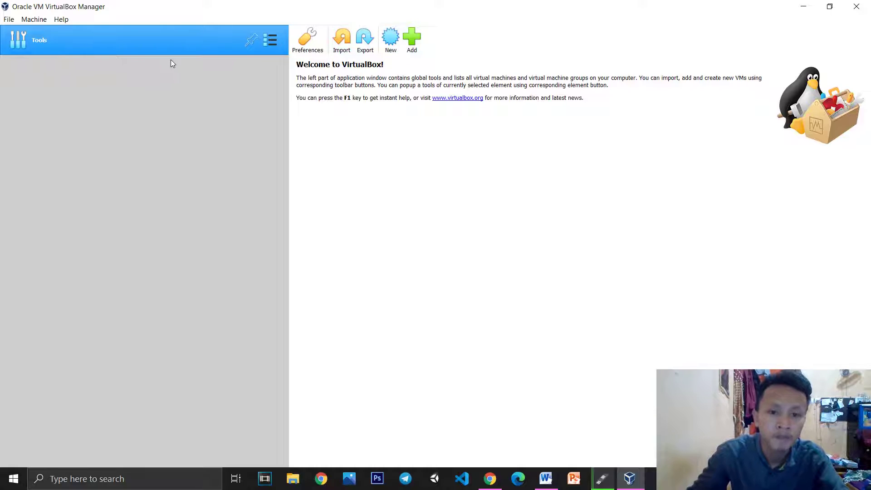
Start a new machine named Windows-10, type Microsoft Windows, version Windows 10 (64-bit)
click(39, 21)
click(38, 32)
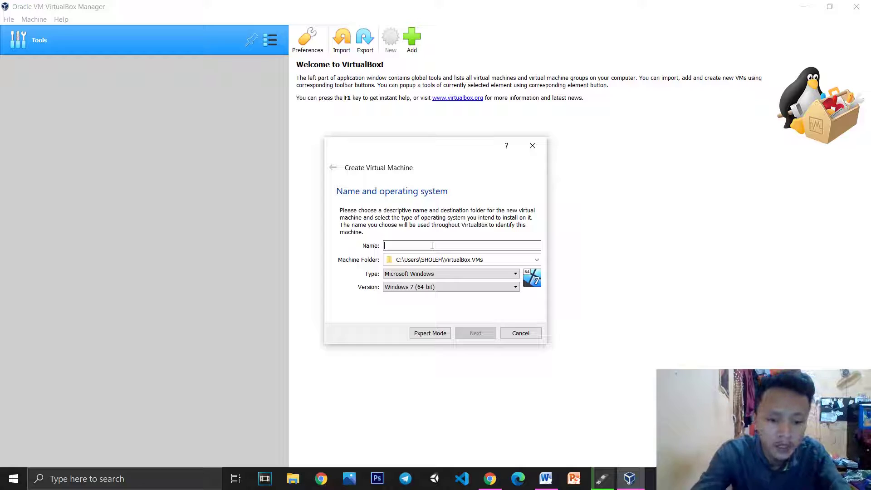
text(Windows)
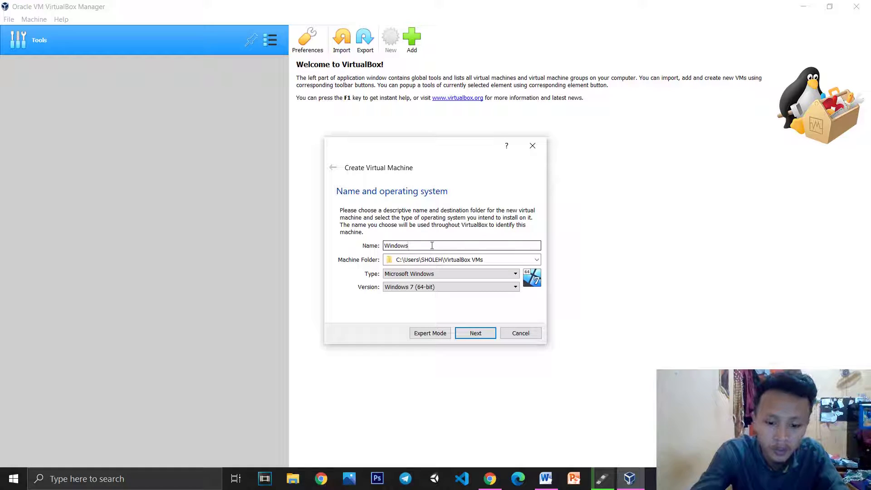
text(0)
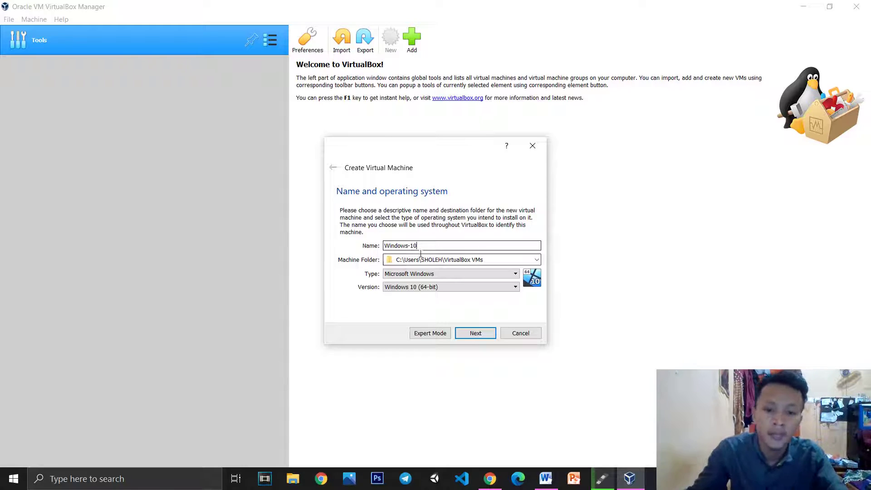
click(415, 274)
click(414, 275)
key(Tab)
click(434, 246)
click(425, 285)
click(422, 274)
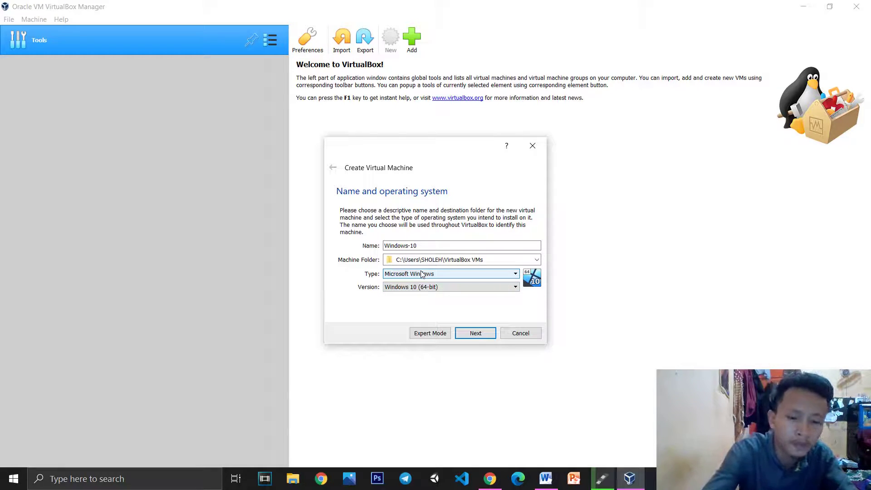
Snip the Create Virtual Machine page and switch to Word
key(super+shift+s)
drag(324, 132, 548, 344)
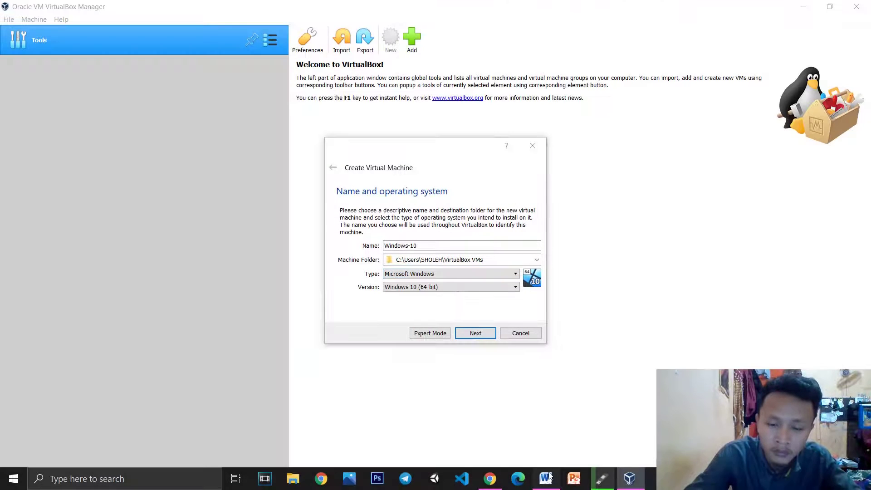
click(546, 478)
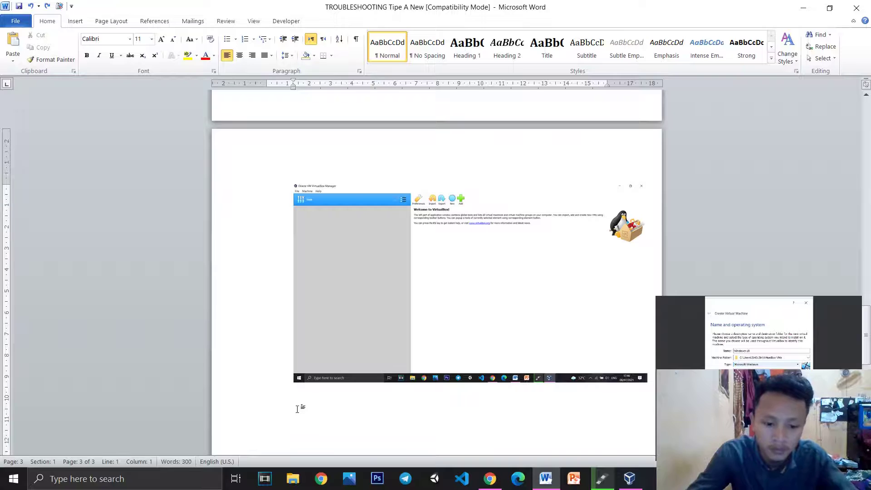
Paste the machine name page screenshot below the VirtualBox image in Word
key(ctrl+v)
scroll(327, 412, up, 3)
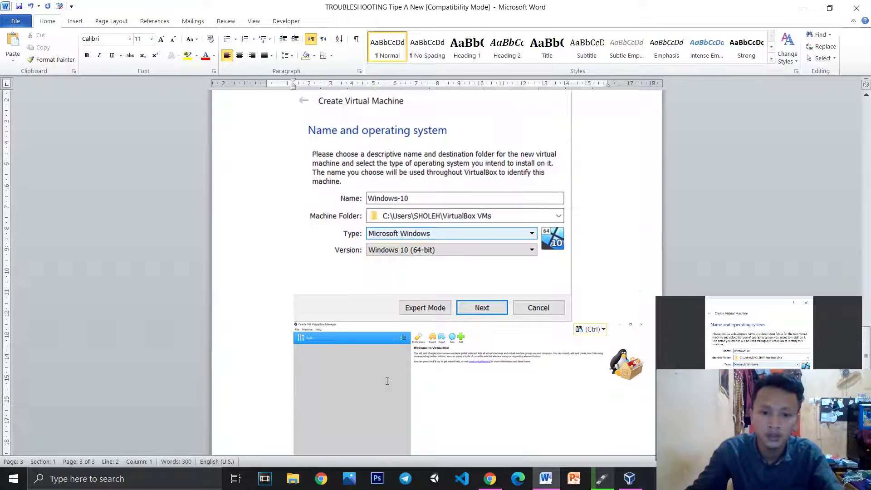
key(ctrl+z)
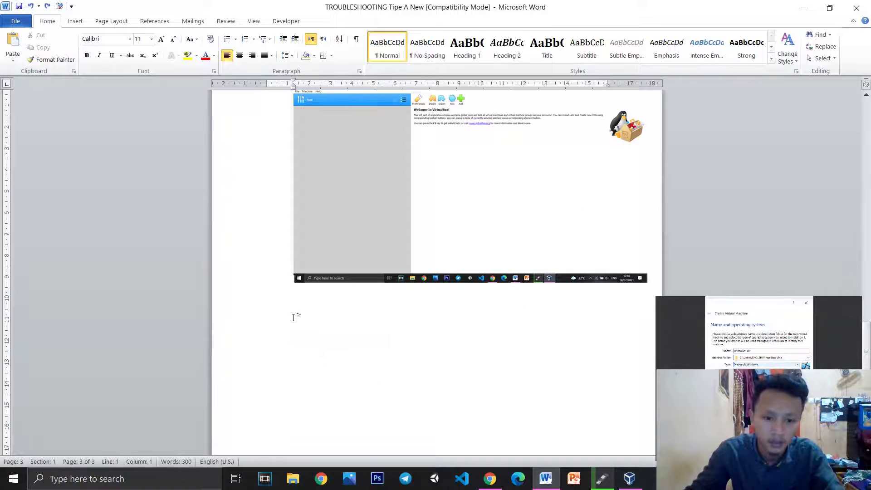
click(294, 316)
key(ctrl+v)
scroll(519, 380, down, 3)
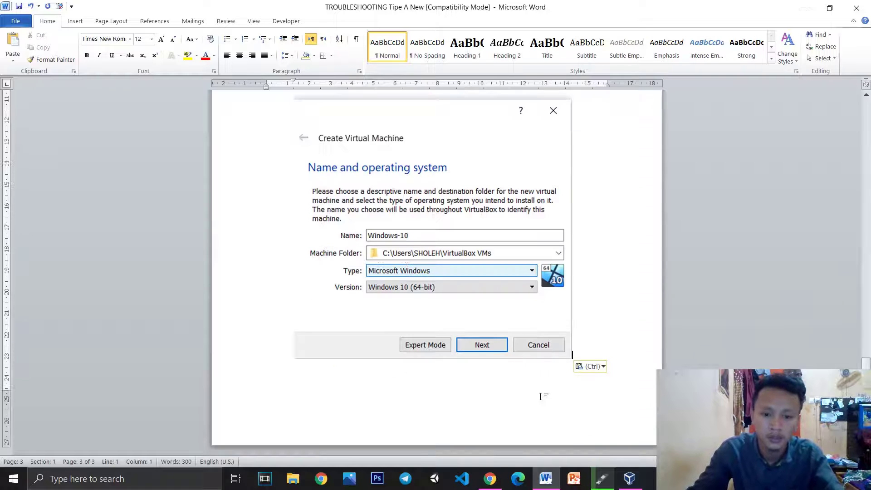
key(Return)
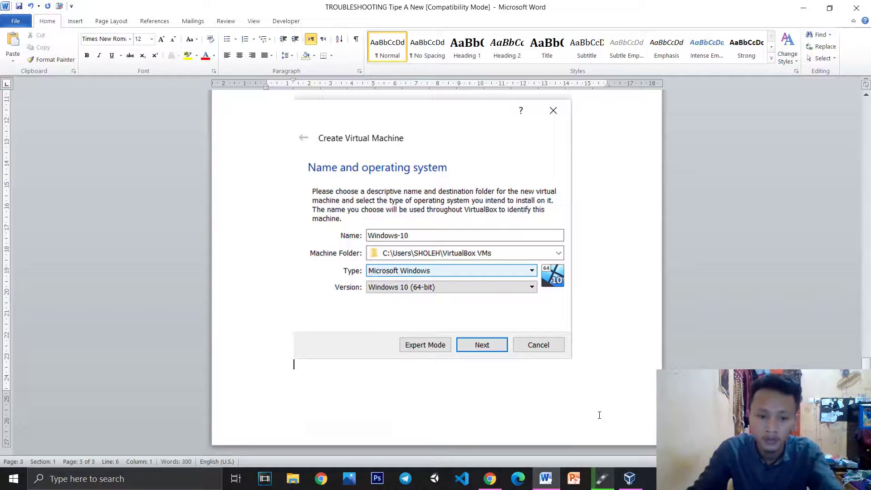
click(641, 481)
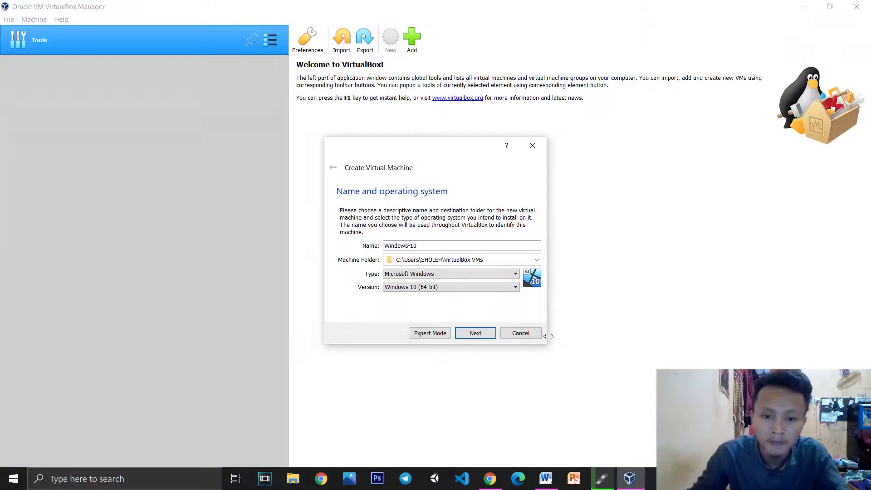
Snip the memory size page, keep 2048 MB, and paste the snip into Word
click(488, 335)
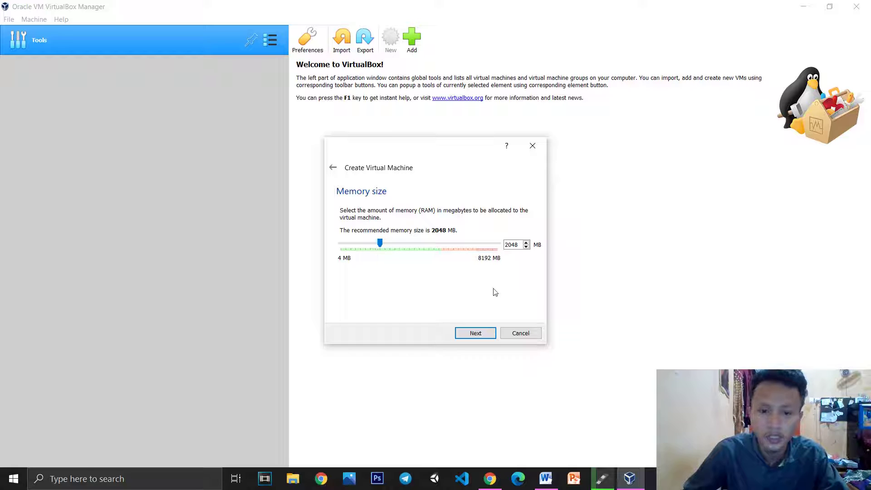
key(super+shift+s)
drag(323, 135, 551, 361)
click(489, 337)
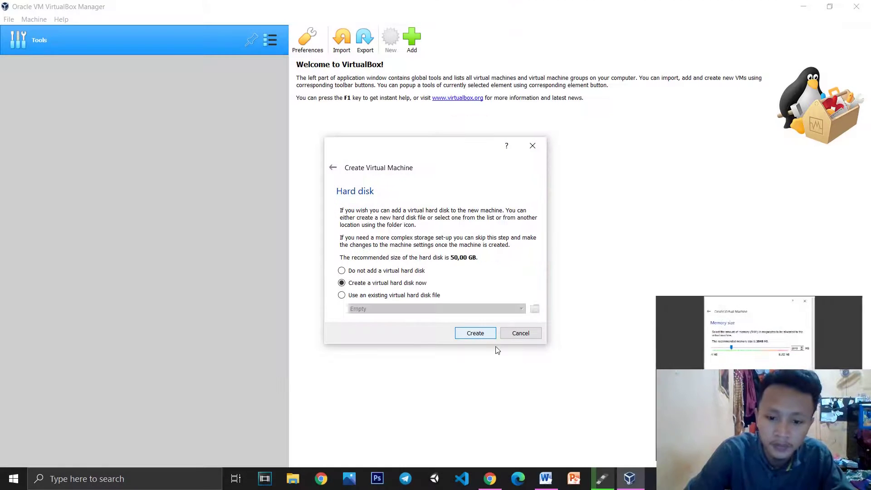
click(545, 480)
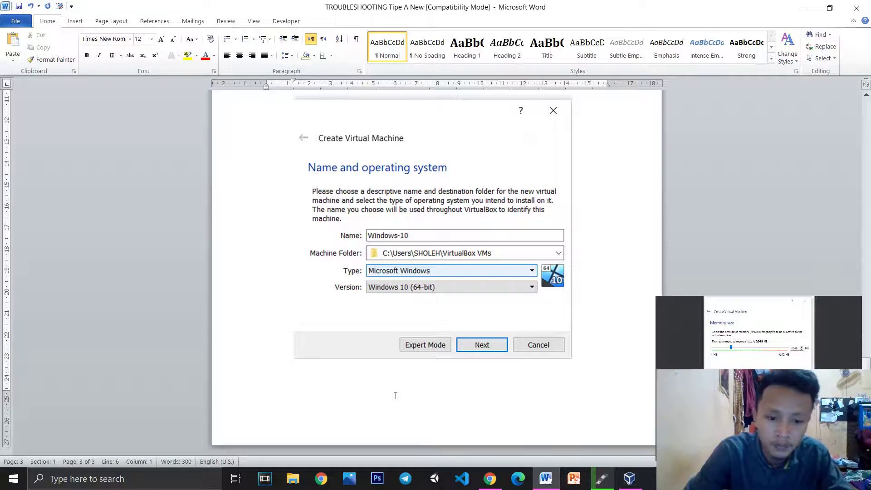
key(ctrl+v)
scroll(395, 394, down, 3)
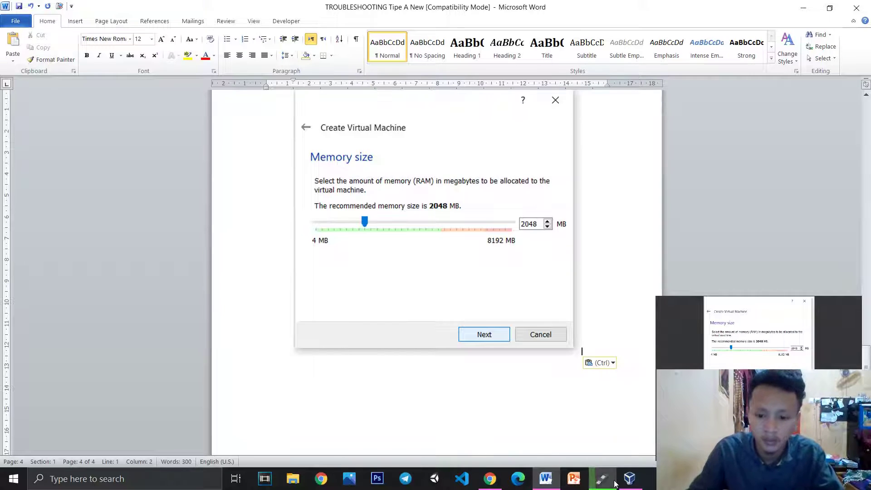
Snip the hard disk page, choose to create a new virtual disk, and paste it into Word
click(629, 479)
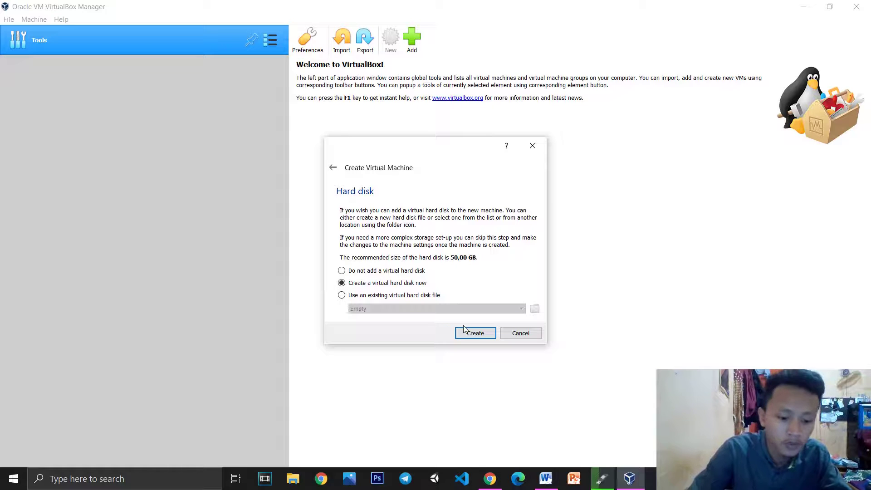
key(super+shift+s)
drag(321, 132, 547, 352)
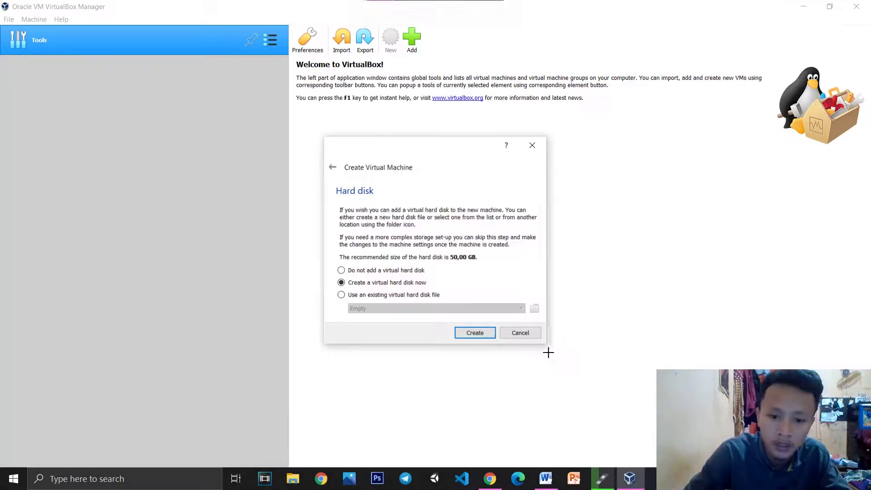
click(475, 333)
click(546, 479)
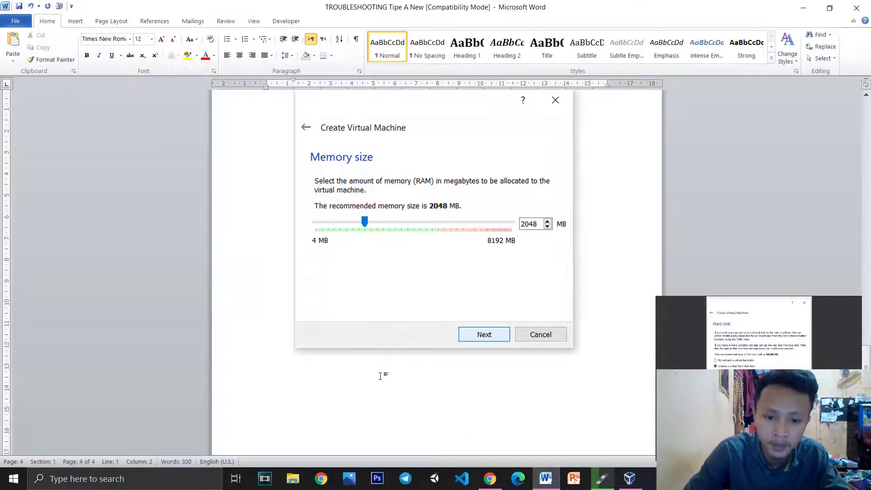
key(ctrl+v)
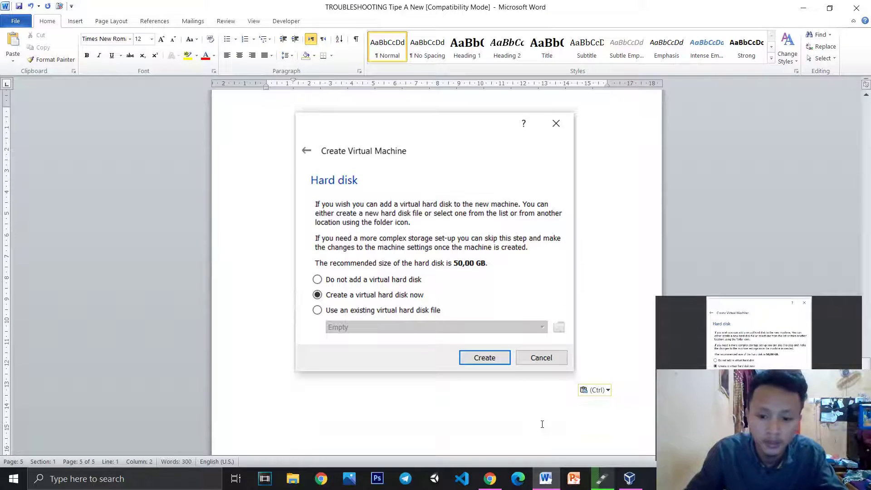
key(Return)
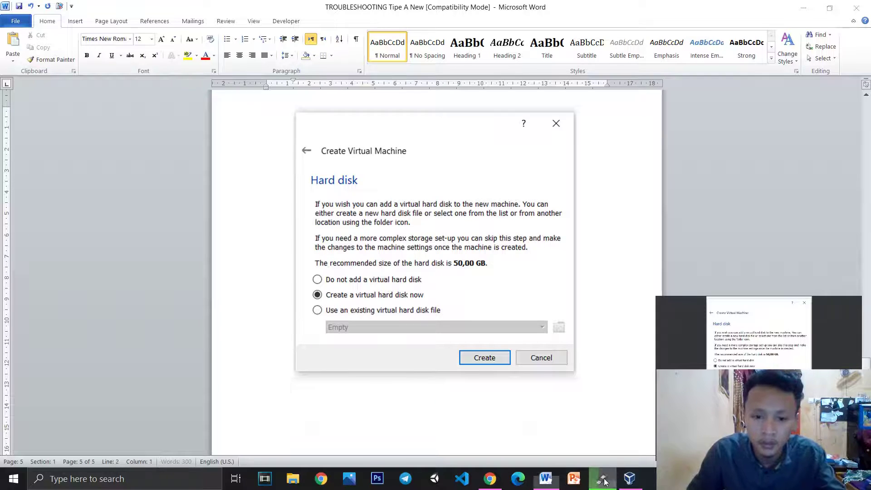
Check on Rufus's copying progress, then return to VirtualBox
click(602, 479)
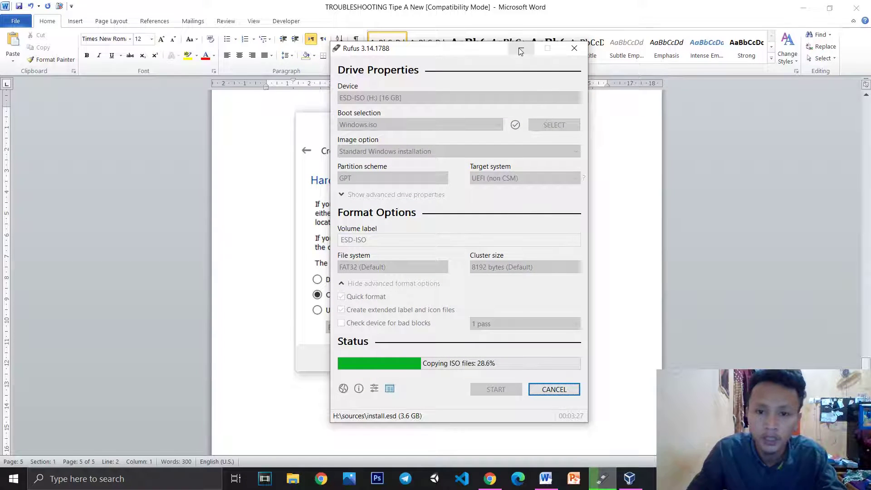
click(522, 48)
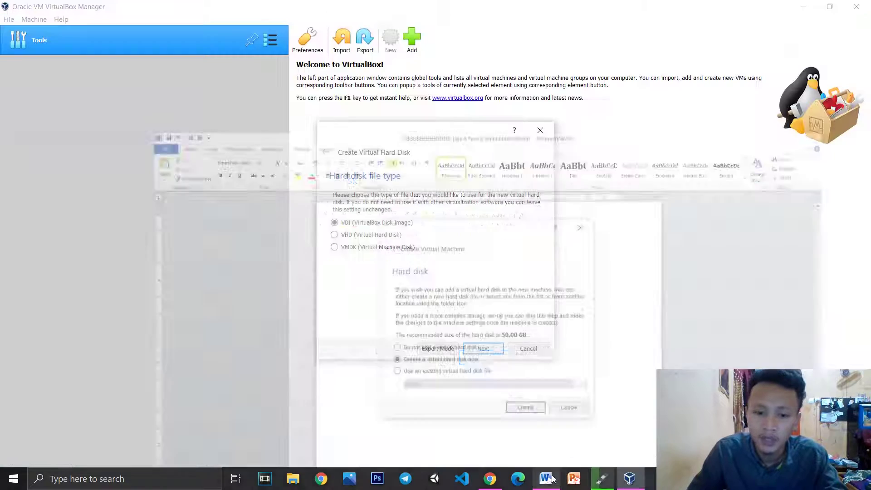
click(629, 479)
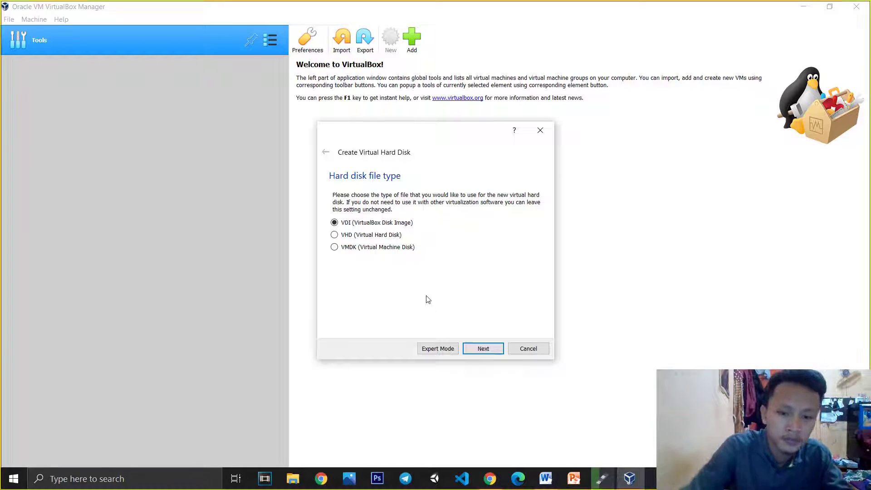
Snip the hard disk file type page, keep VDI, and paste the snip into Word
key(super+shift+s)
mouse_move(317, 119)
mouse_down()
mouse_move(436, 284)
mouse_move(570, 360)
mouse_move(554, 362)
mouse_up()
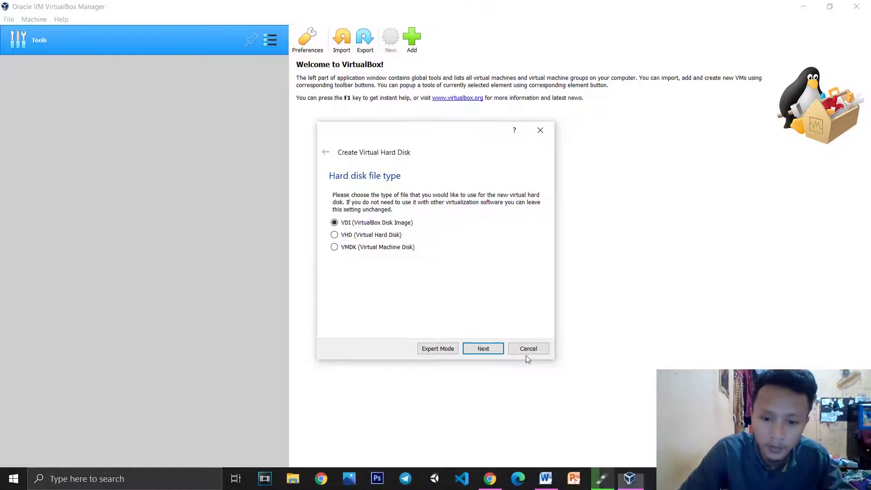
click(498, 350)
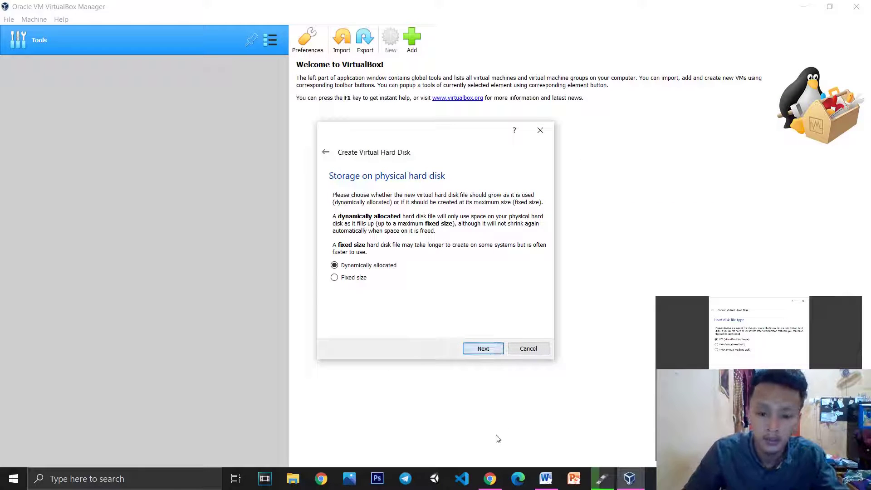
key(alt+Tab)
key(ctrl+v)
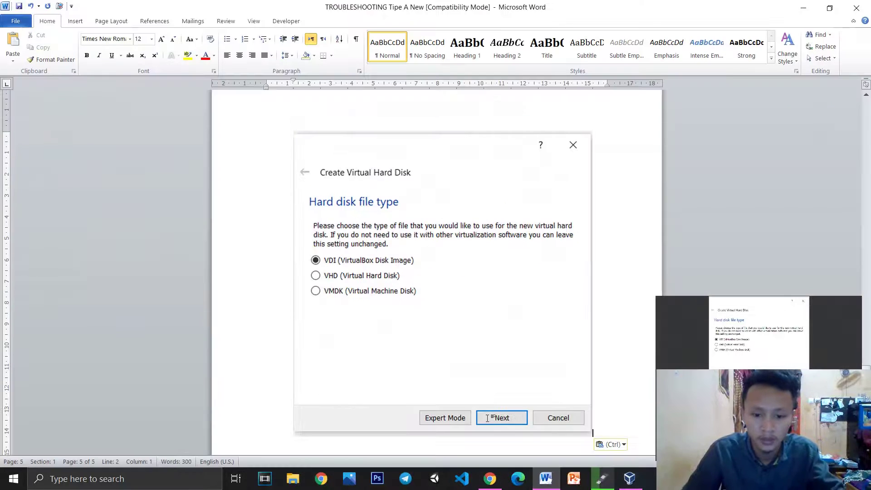
click(629, 479)
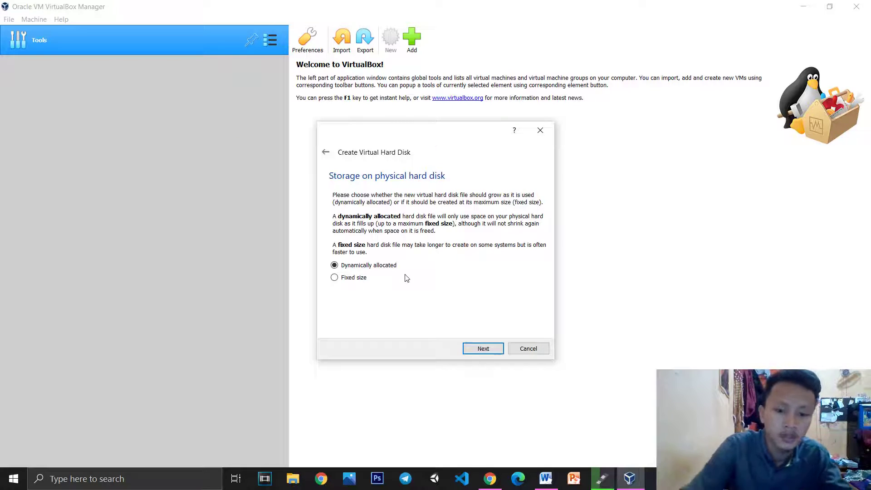
Snip the storage type page, keep Dynamically allocated, and paste it into Word
key(super+shift+s)
drag(317, 118, 554, 361)
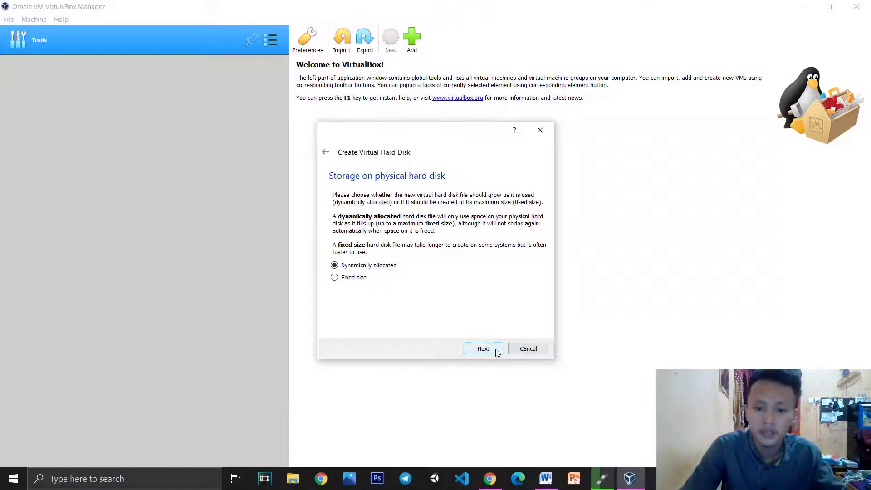
click(496, 352)
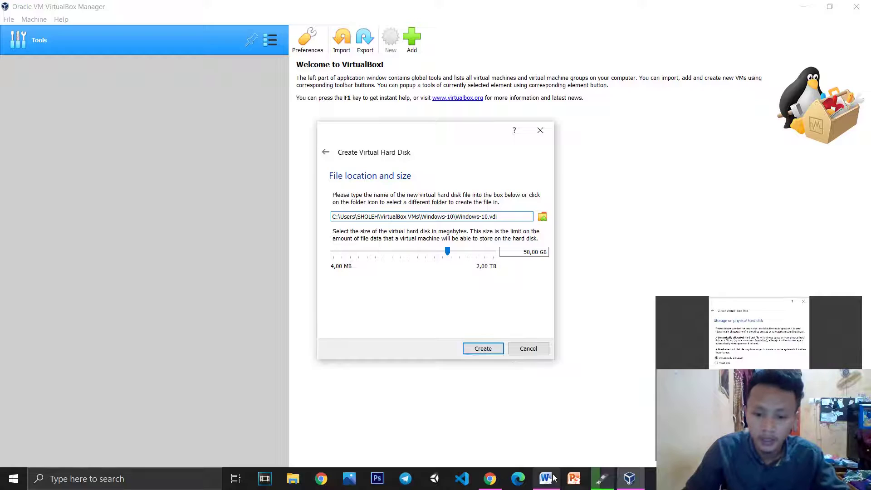
click(547, 479)
key(ctrl+v)
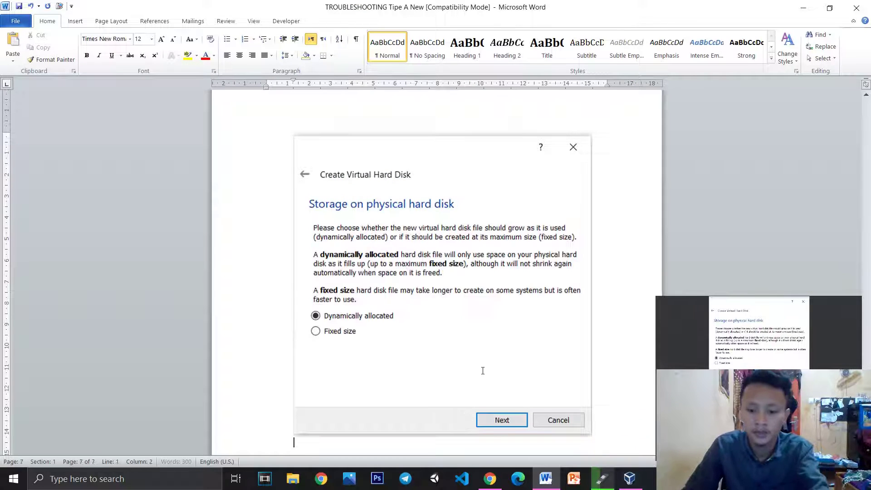
key(Return)
click(630, 479)
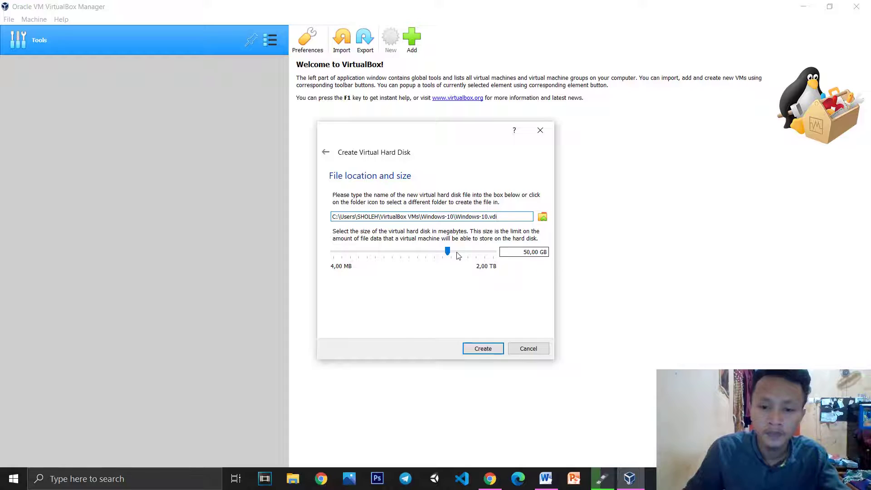
Set the disk size to 41,27 GB, paste a snip of it into Word, and create the disk
drag(448, 253, 448, 250)
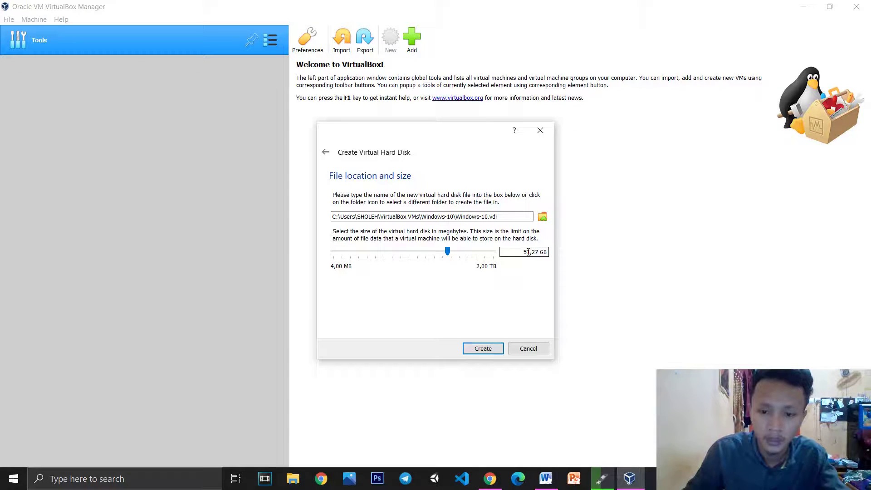
key(BackSpace)
text(4)
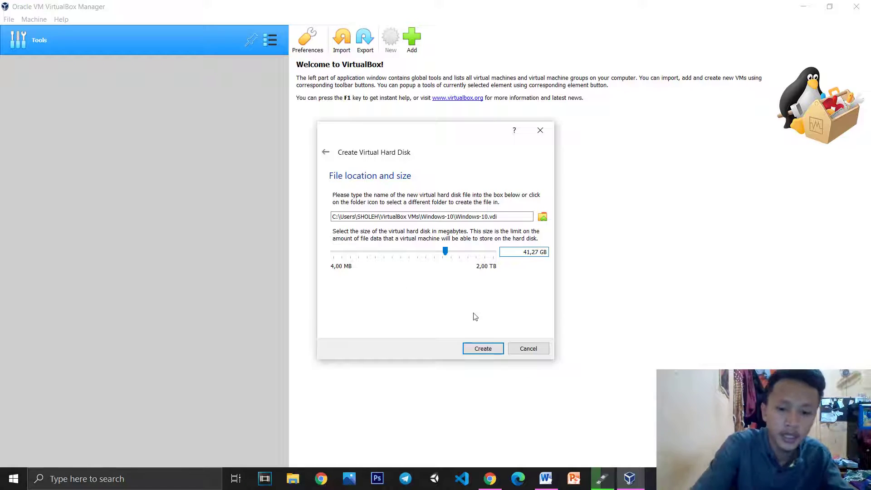
key(super+shift+s)
drag(317, 120, 556, 362)
click(546, 479)
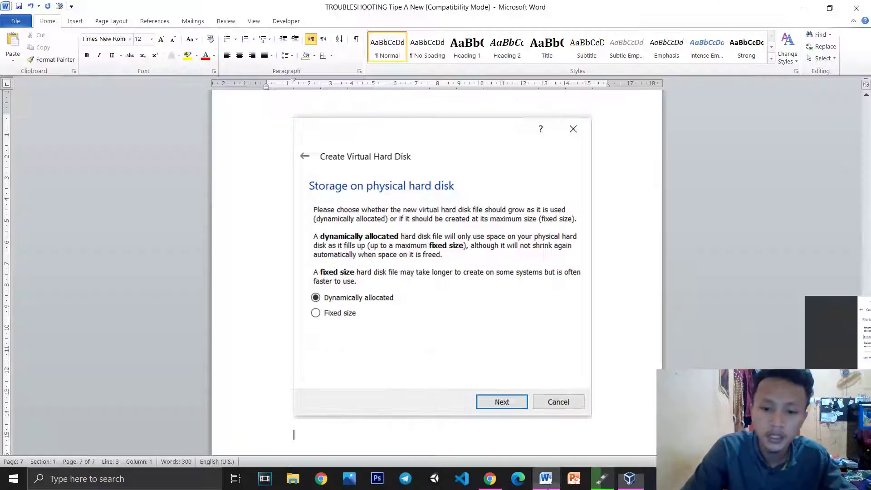
key(ctrl+v)
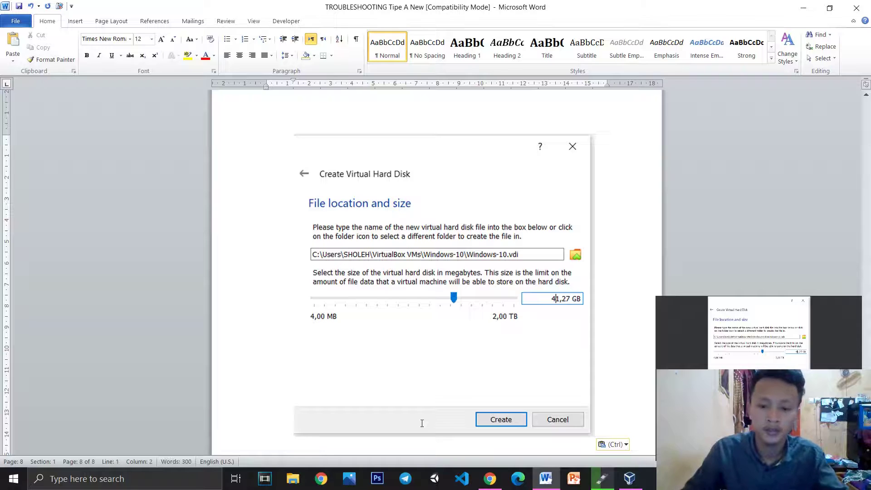
key(Return)
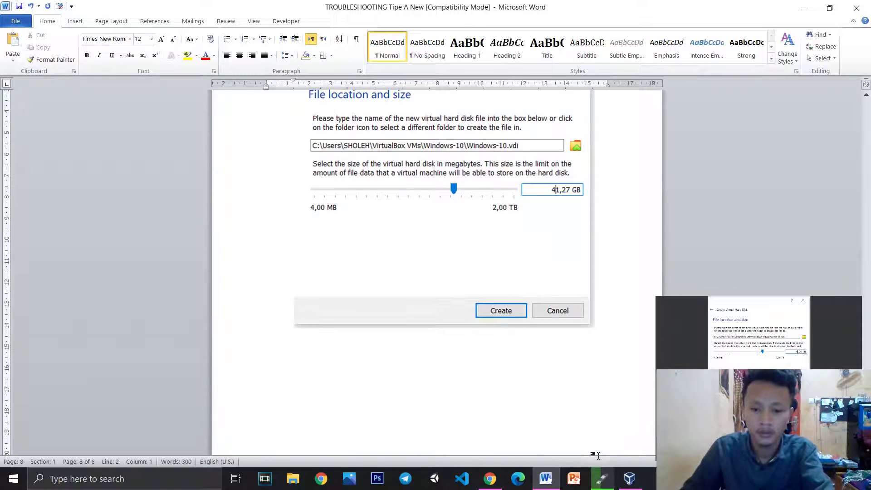
click(637, 479)
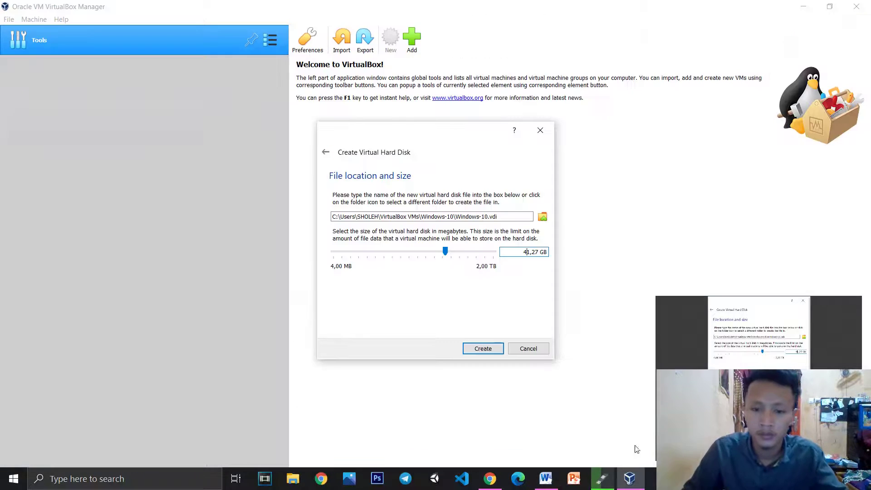
click(484, 349)
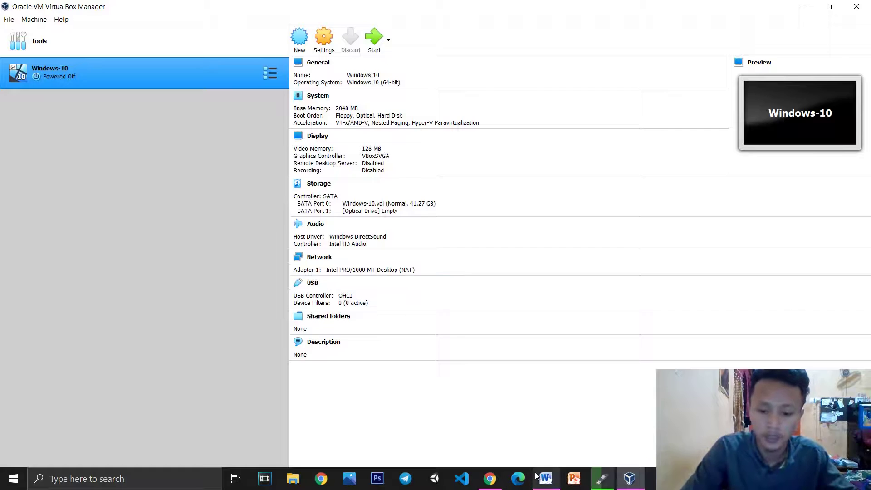
click(538, 477)
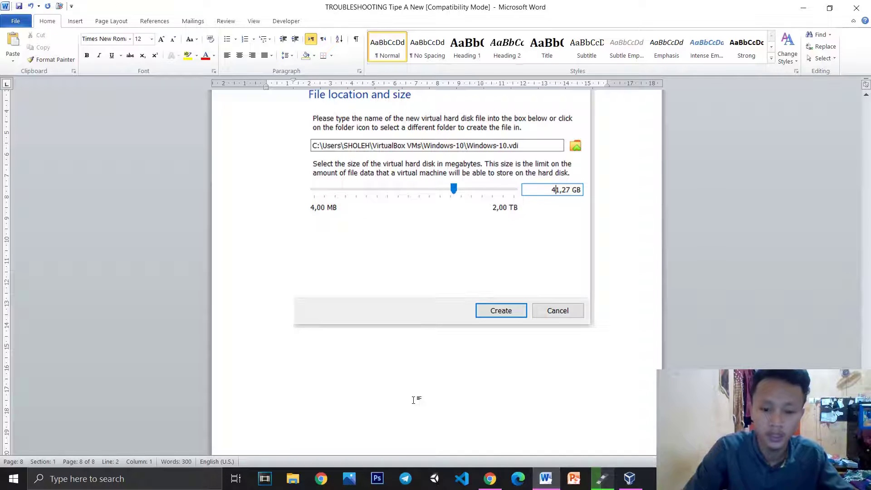
key(ctrl+v)
scroll(517, 408, down, 2)
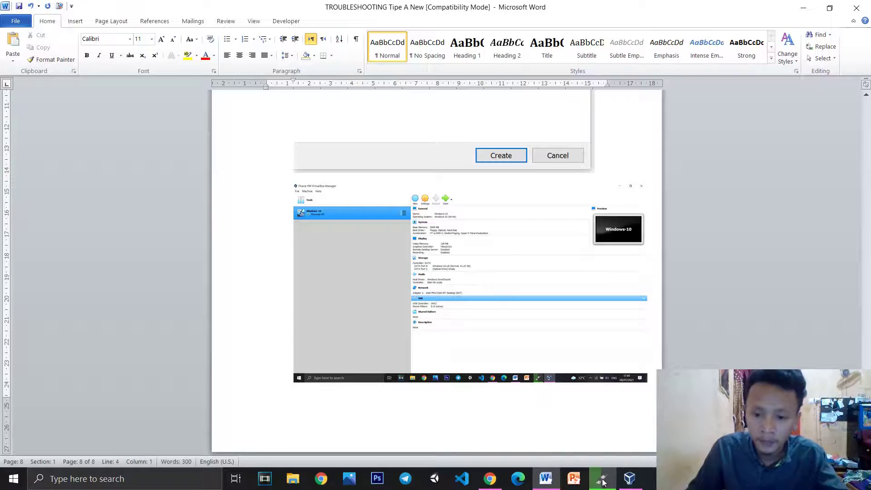
click(630, 479)
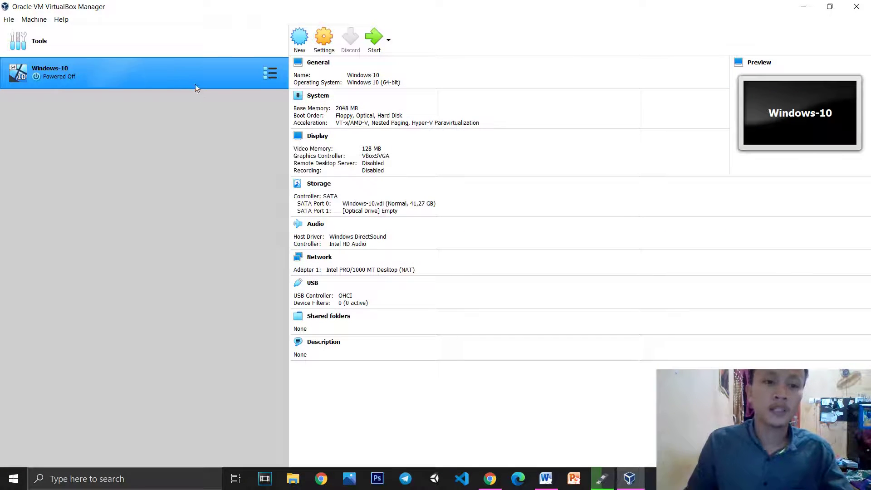
click(324, 39)
click(318, 183)
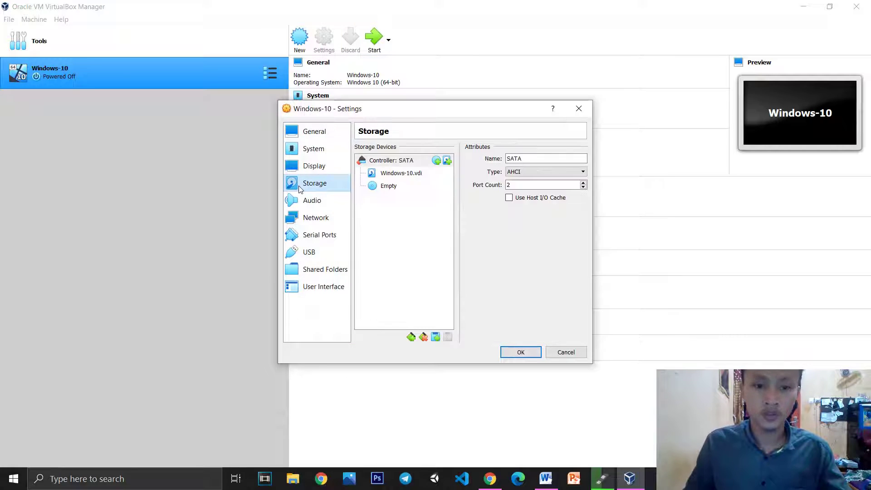
click(399, 187)
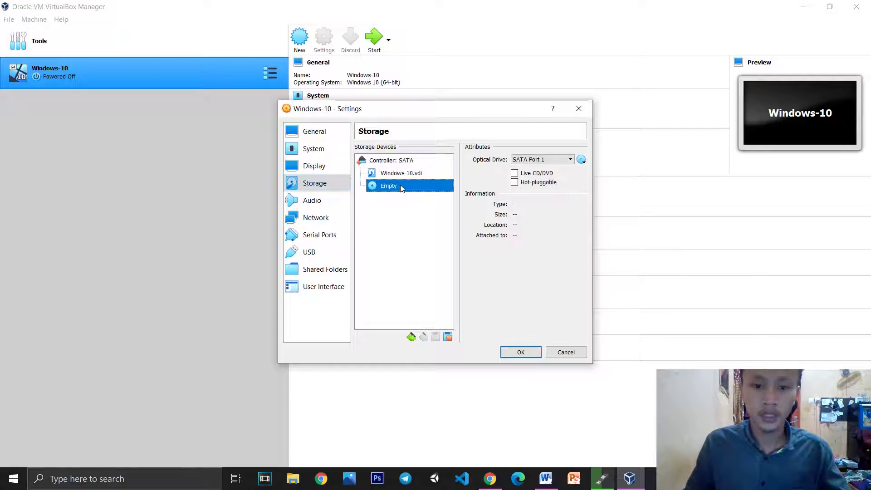
click(582, 159)
click(582, 115)
click(581, 115)
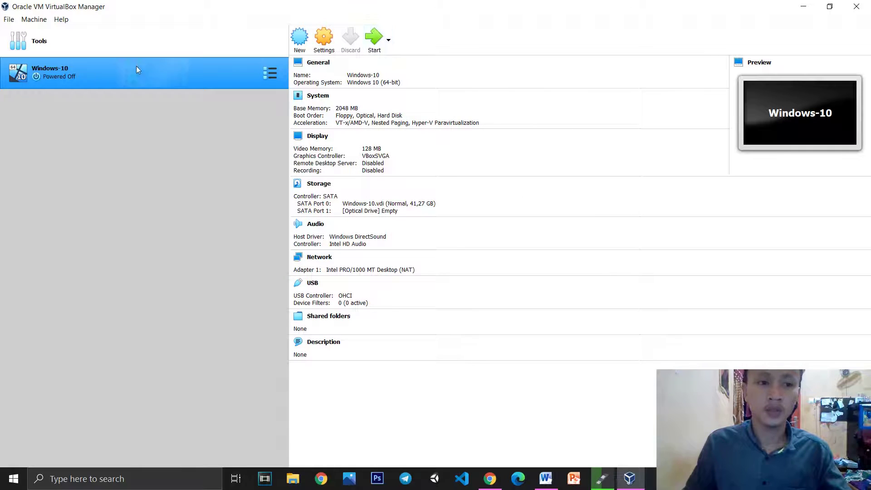
Start Windows-10 with E:\Aplikasi\Windows.iso added and chosen as its start-up disk
click(374, 45)
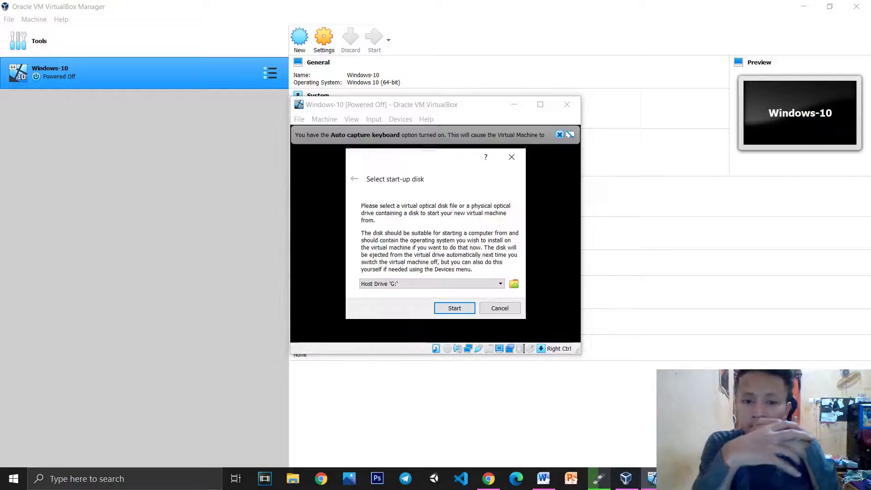
click(515, 285)
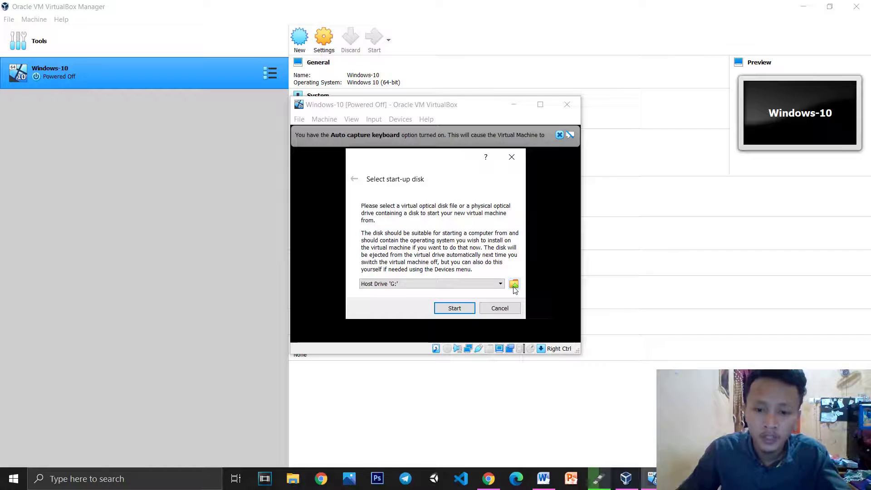
click(306, 198)
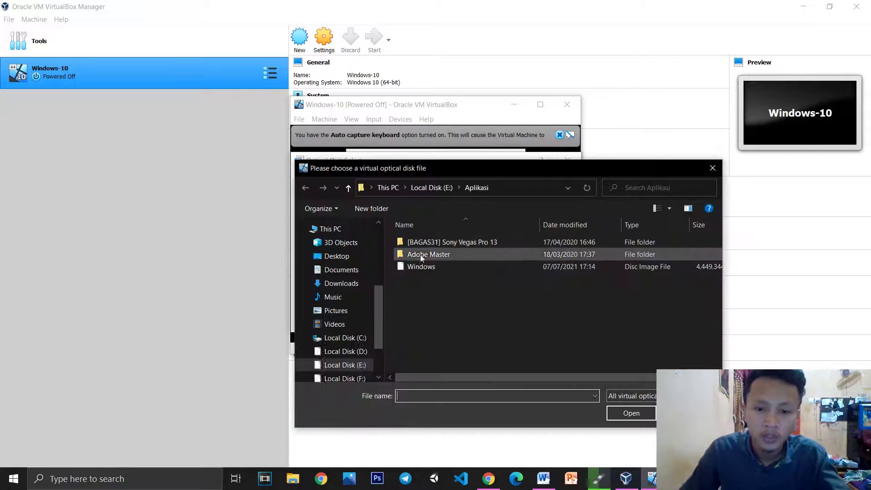
click(432, 271)
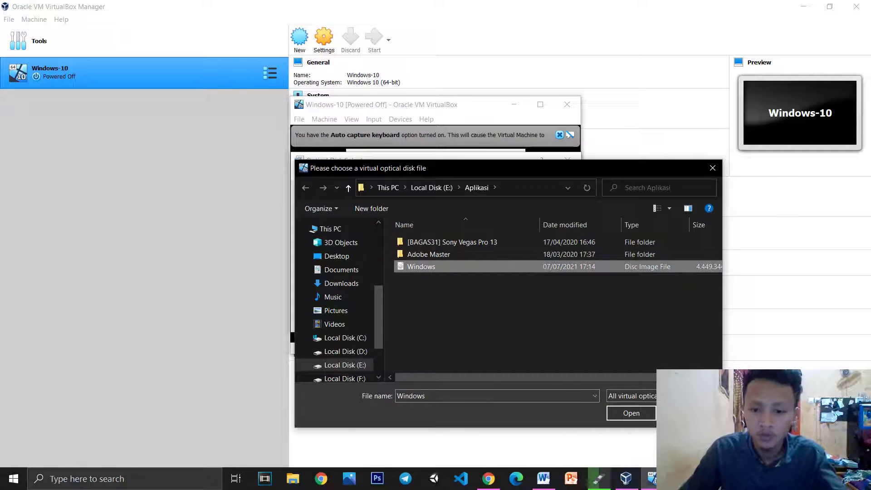
click(632, 413)
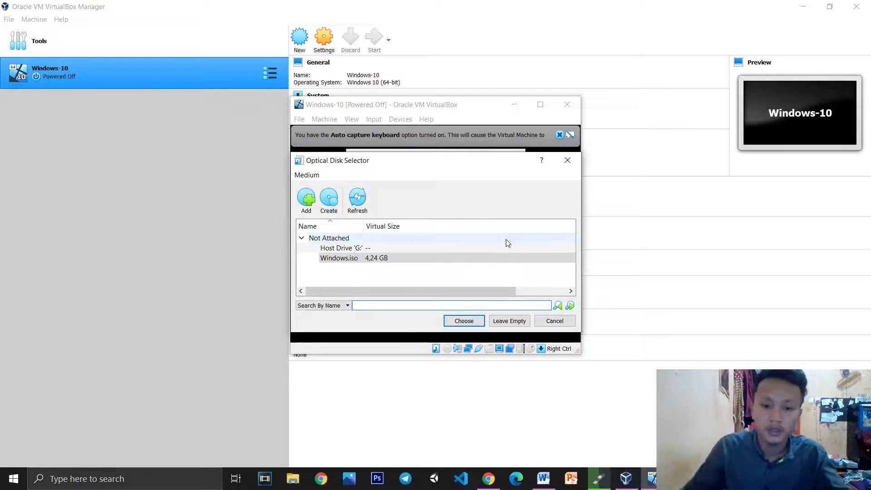
click(382, 258)
click(456, 325)
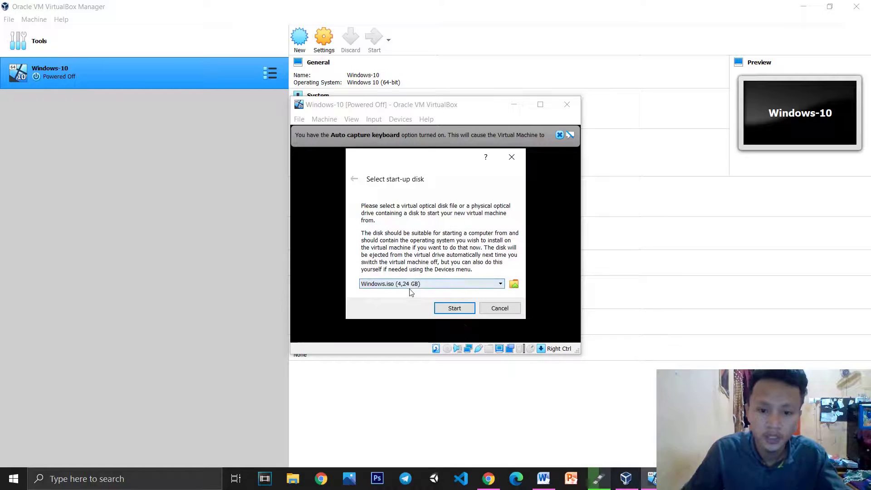
click(458, 310)
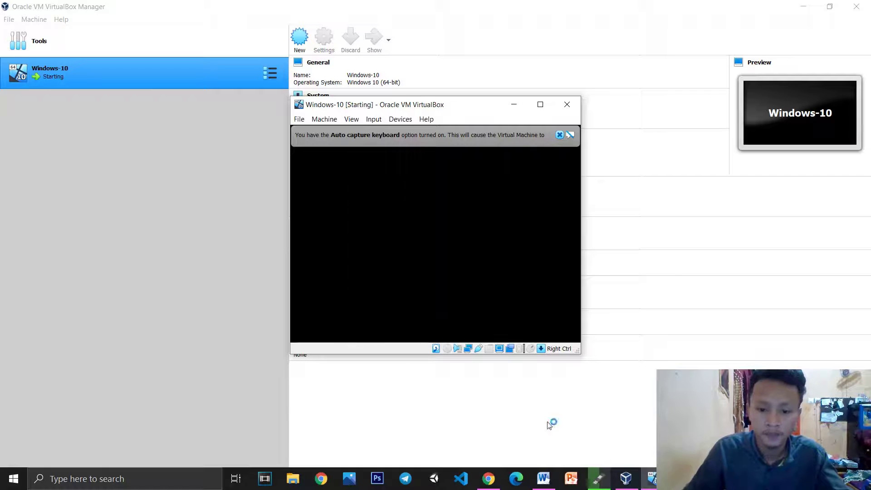
click(543, 478)
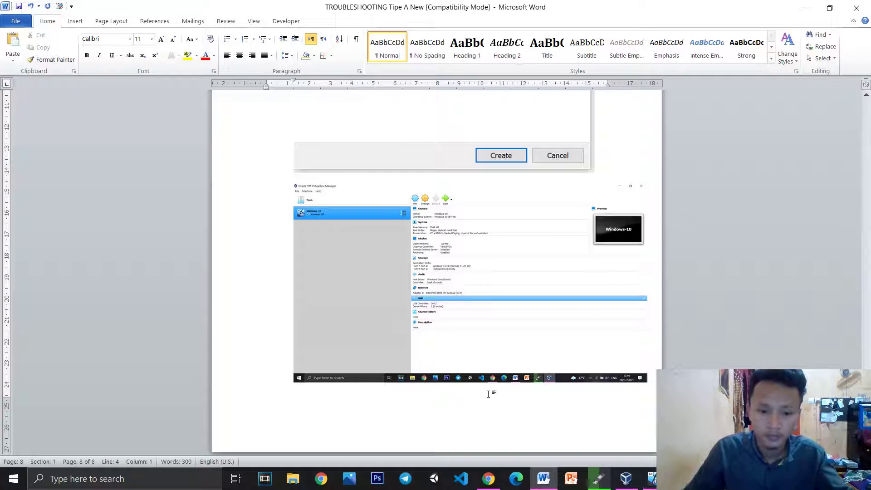
Paste the latest VirtualBox screenshot into Word and maximise the running VM window
key(ctrl+v)
key(alt+Tab)
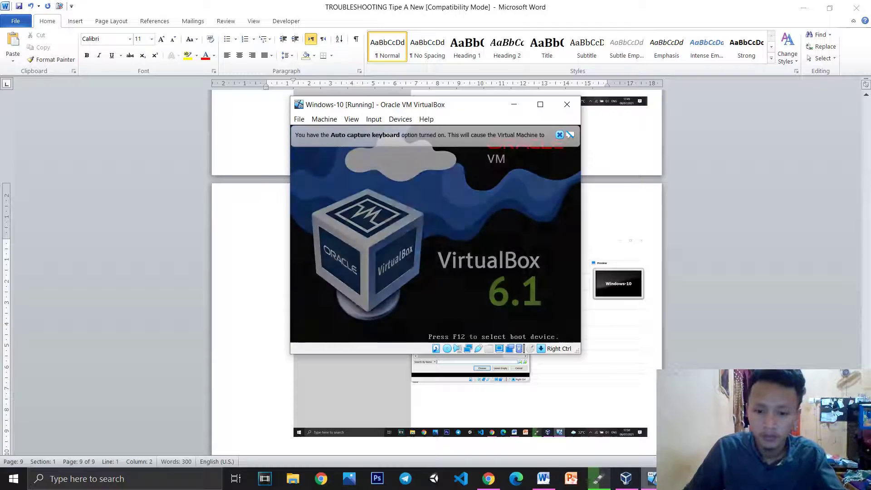
click(577, 87)
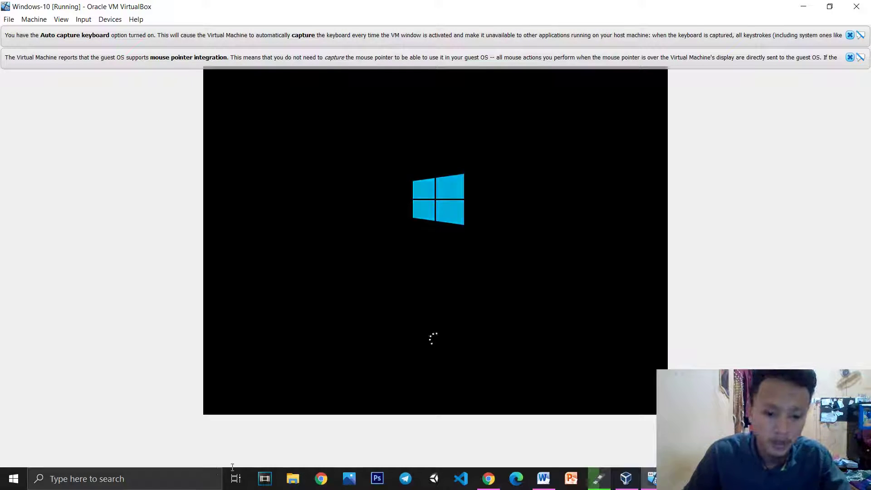
Capture the Windows Setup language page with Snipping Tool
click(129, 485)
text(snip)
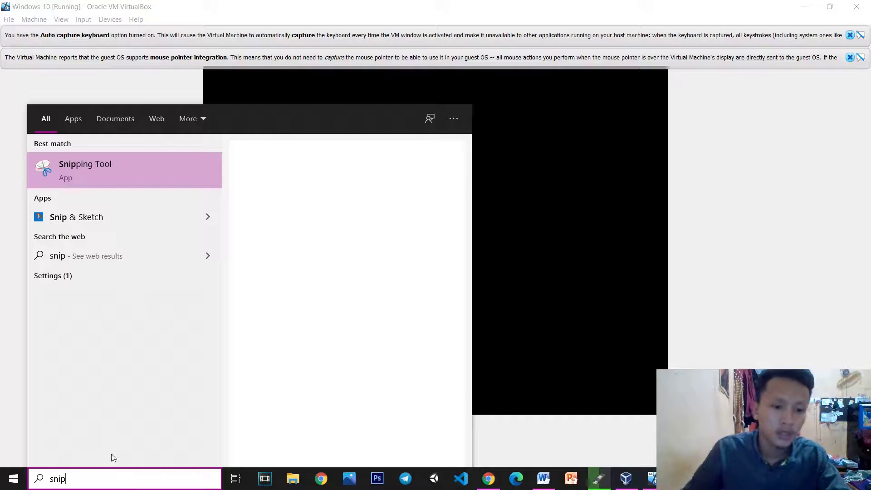
click(80, 158)
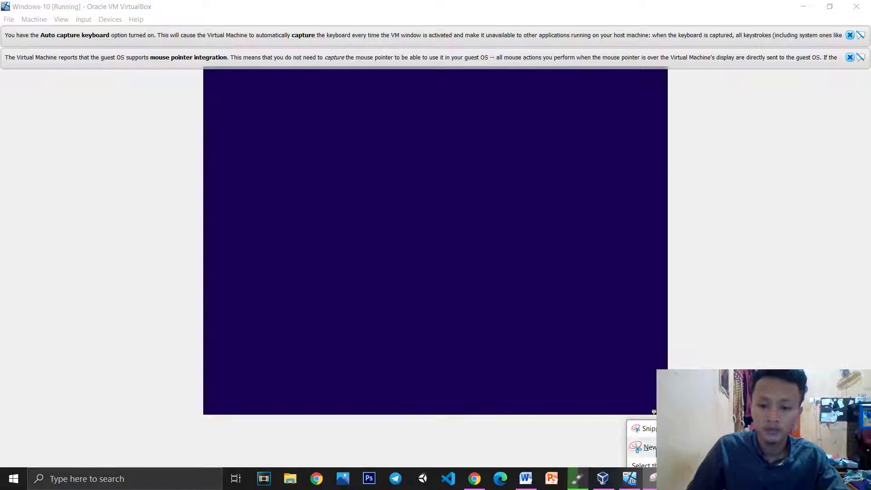
click(652, 447)
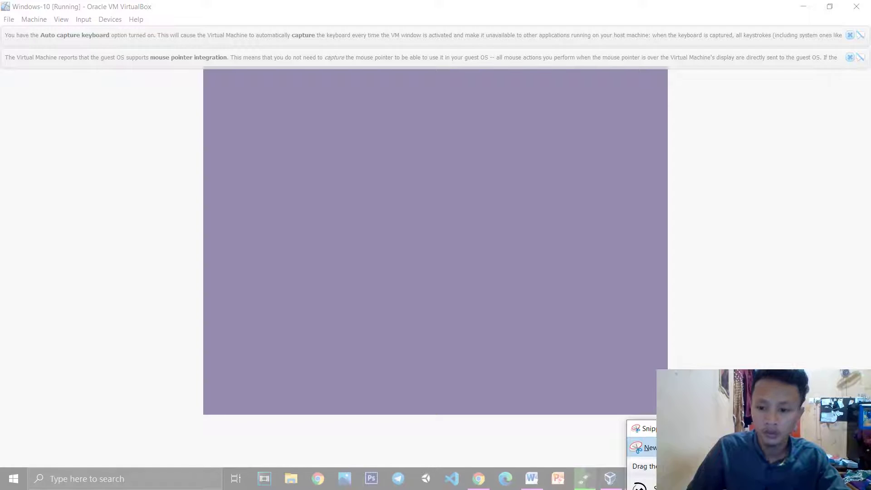
key(Escape)
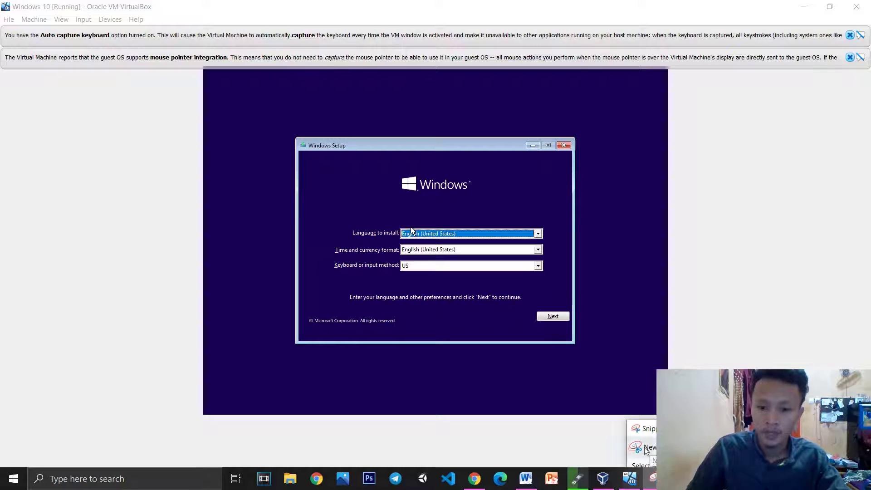
click(650, 447)
drag(208, 67, 671, 418)
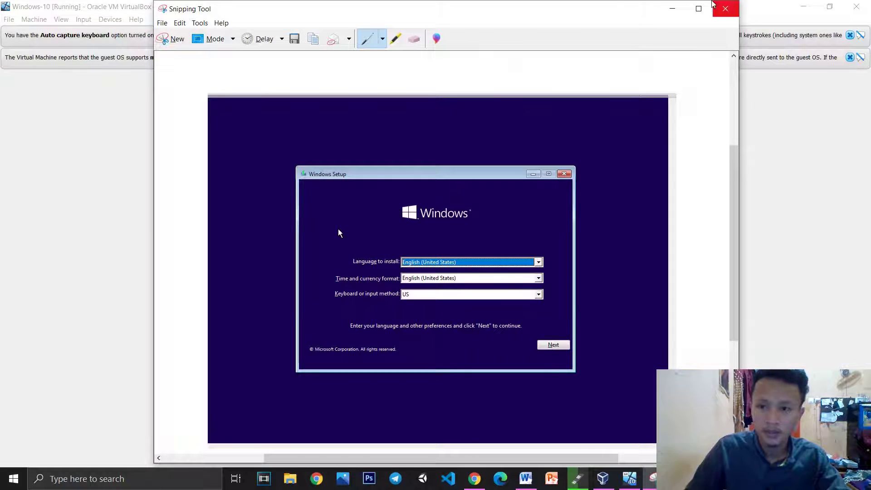
click(680, 8)
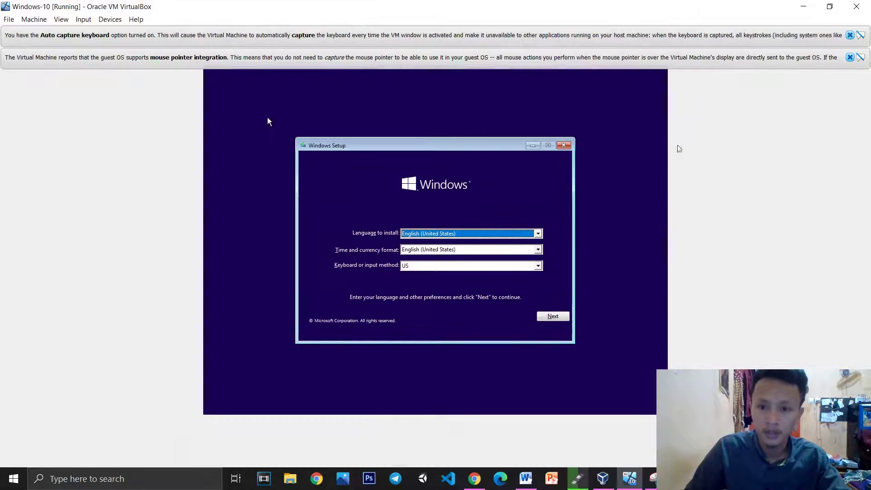
Paste the language page snip into Word and accept the default language settings
click(526, 479)
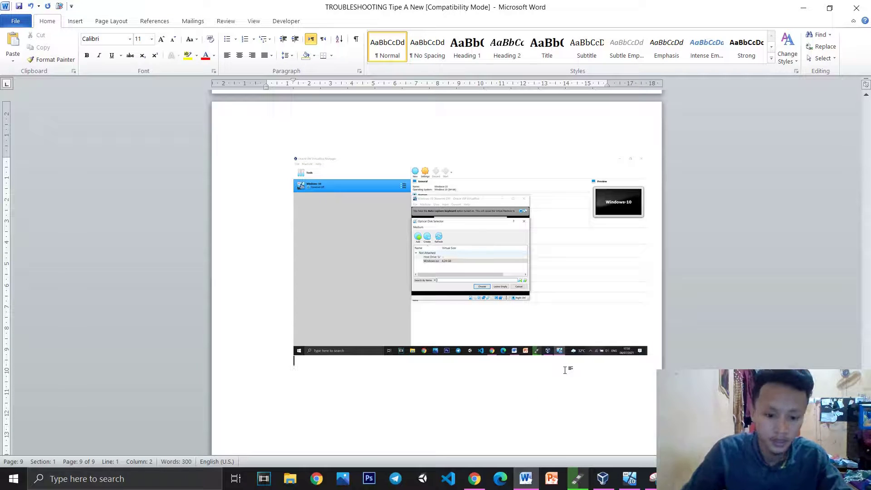
key(ctrl+v)
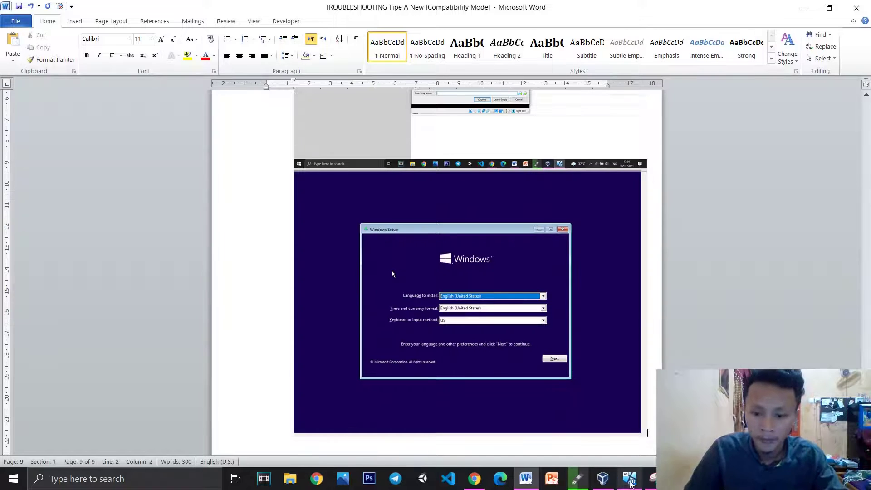
click(630, 479)
click(552, 316)
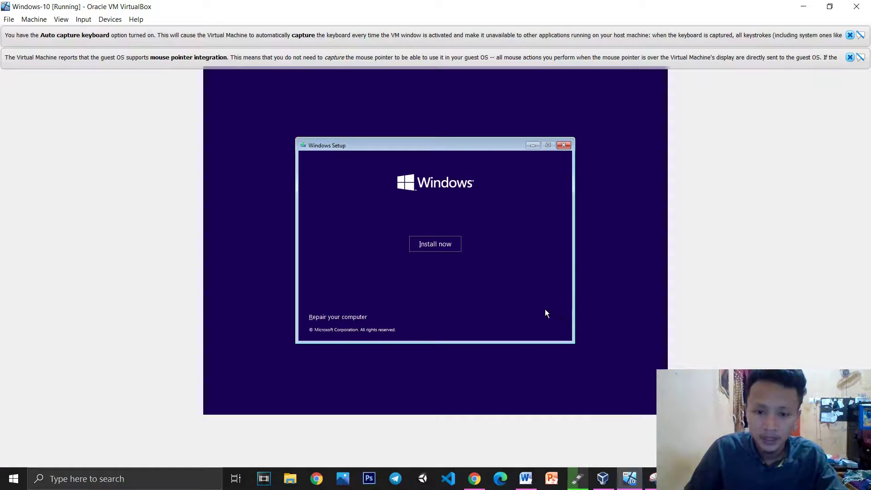
Start the Windows installation with Install now and check the Rufus copy progress
click(434, 244)
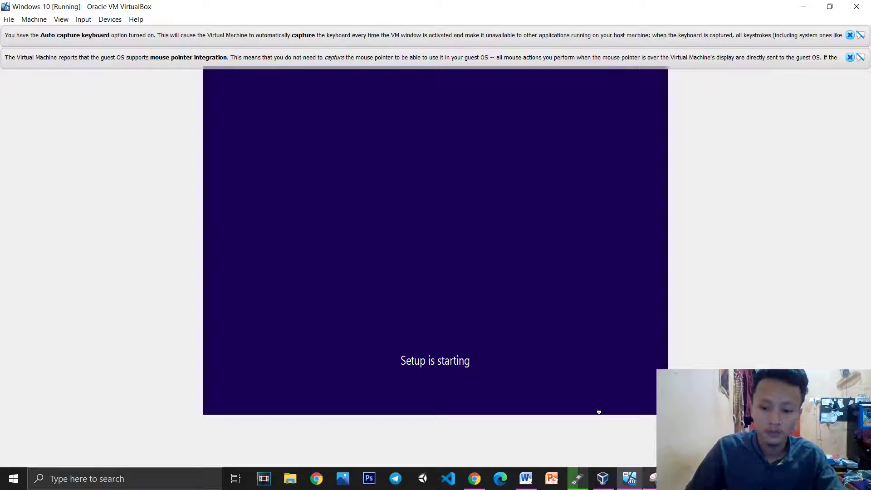
mouse_move(654, 479)
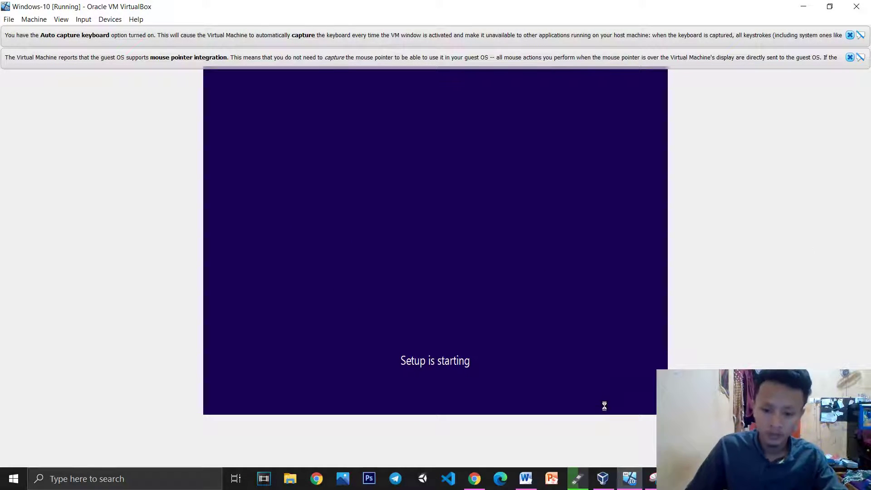
click(580, 483)
click(578, 480)
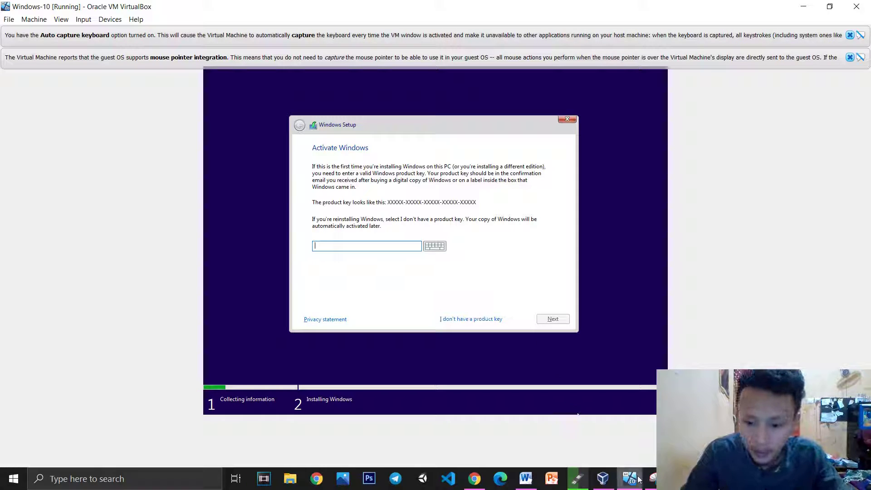
Snip the guest's Activate Windows product-key page with Snipping Tool
click(651, 479)
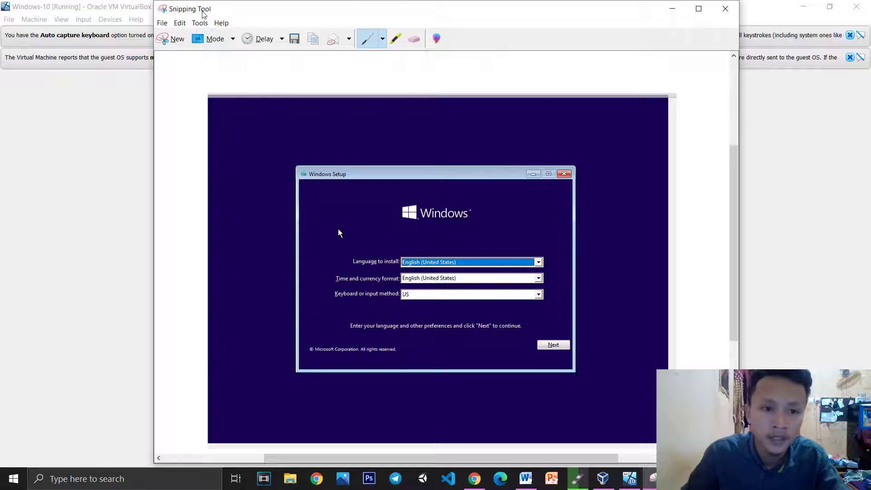
click(174, 38)
drag(203, 64, 667, 417)
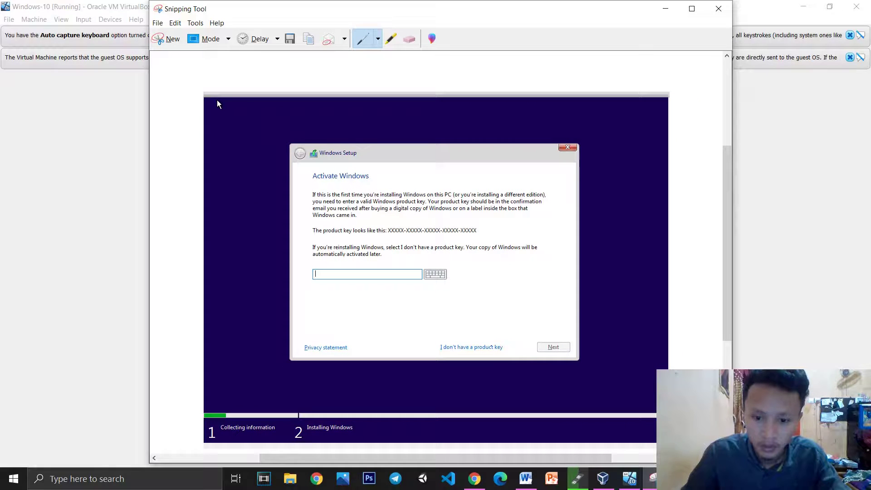
click(666, 8)
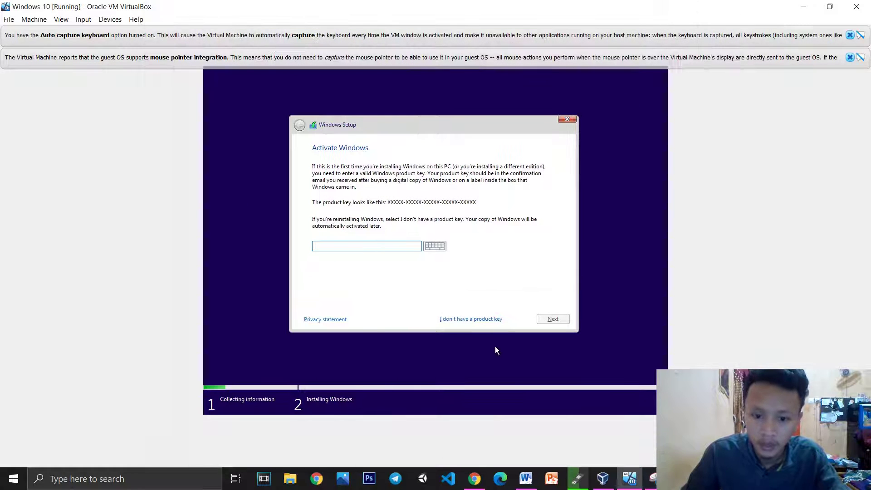
click(458, 317)
Paste the Activate Windows screenshot on a new line in the Word report
click(526, 479)
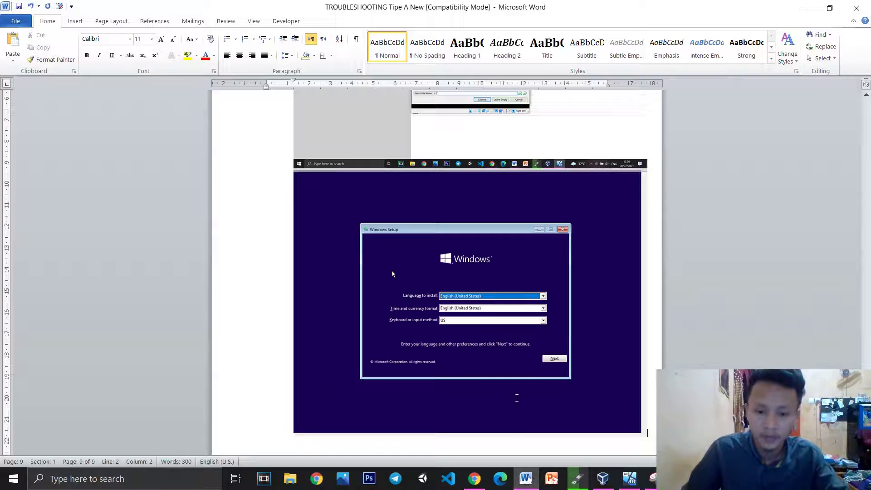
key(Return)
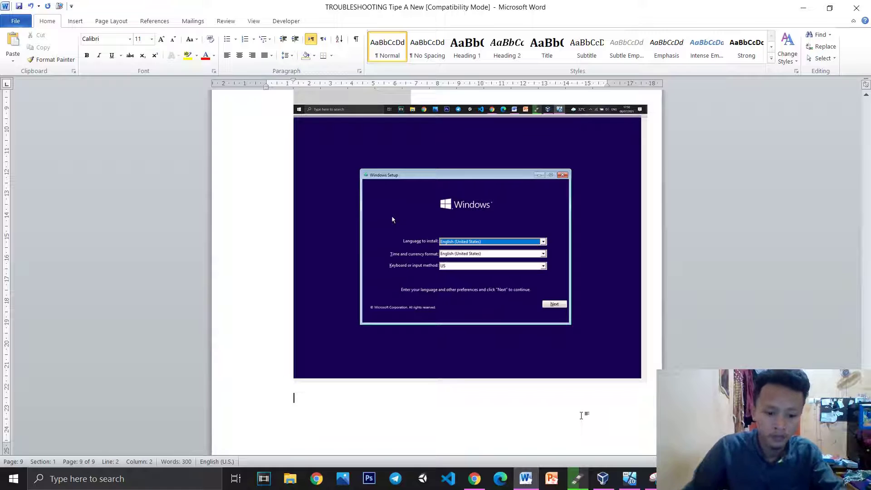
key(ctrl+v)
scroll(305, 175, down, 3)
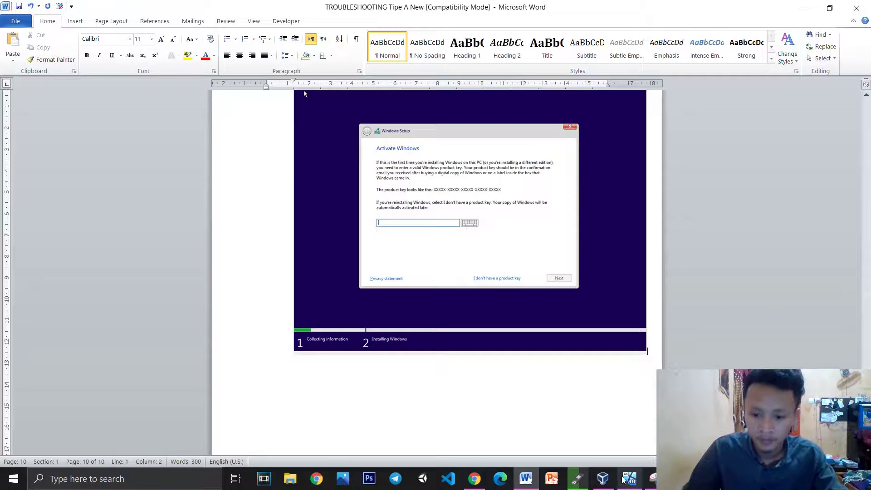
click(624, 479)
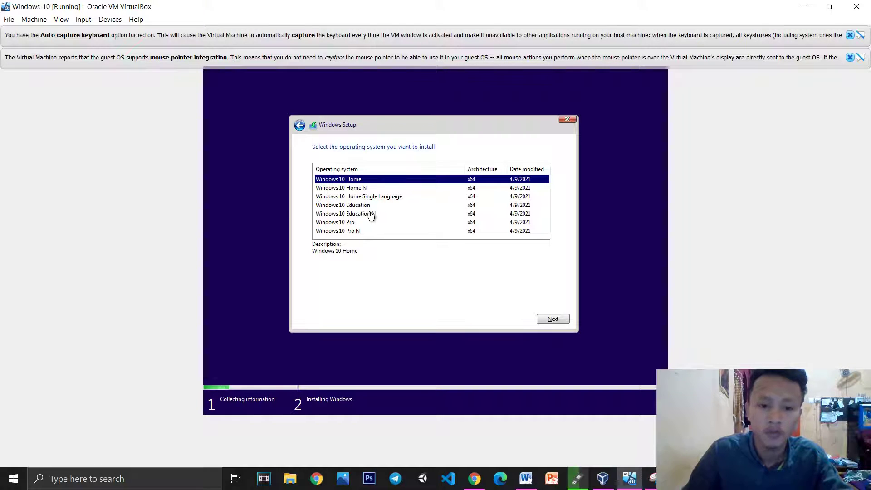
Keep Windows 10 Home selected and snip the operating system edition list
click(352, 222)
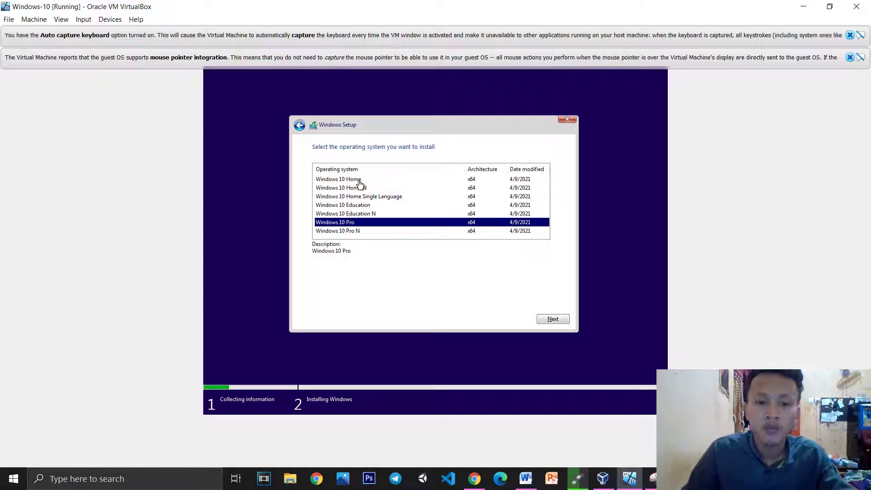
click(358, 181)
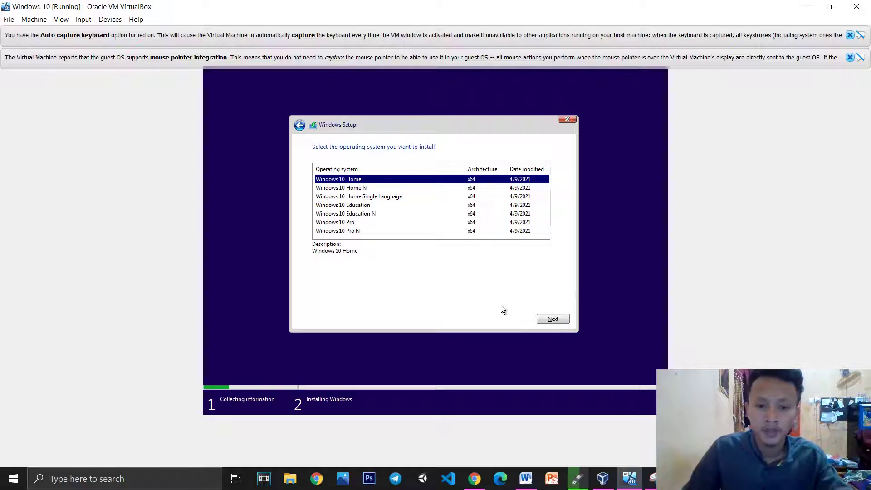
click(654, 479)
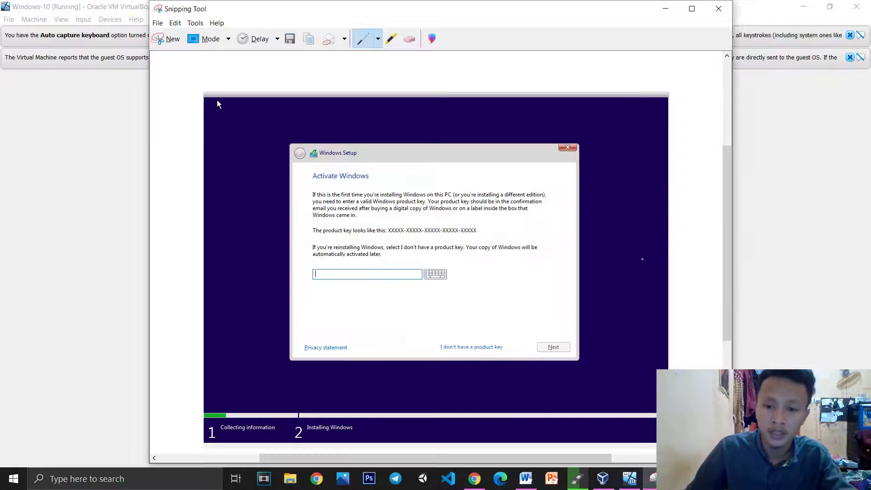
click(168, 39)
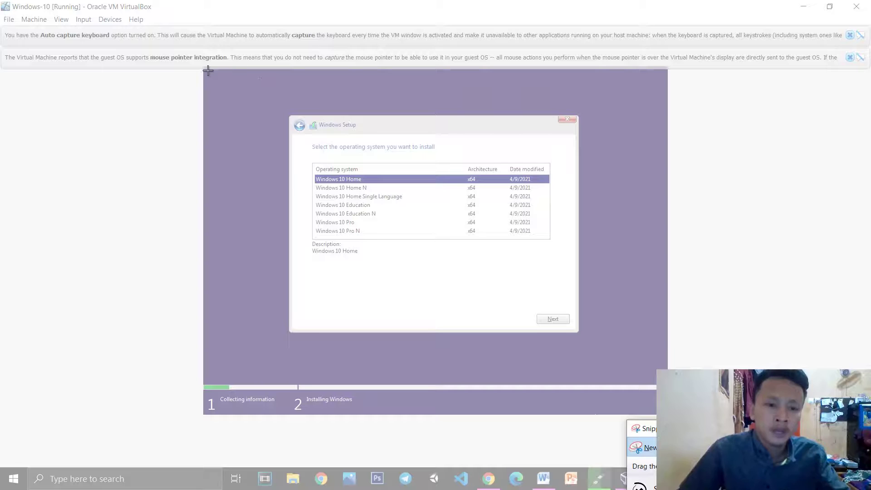
drag(208, 65, 674, 447)
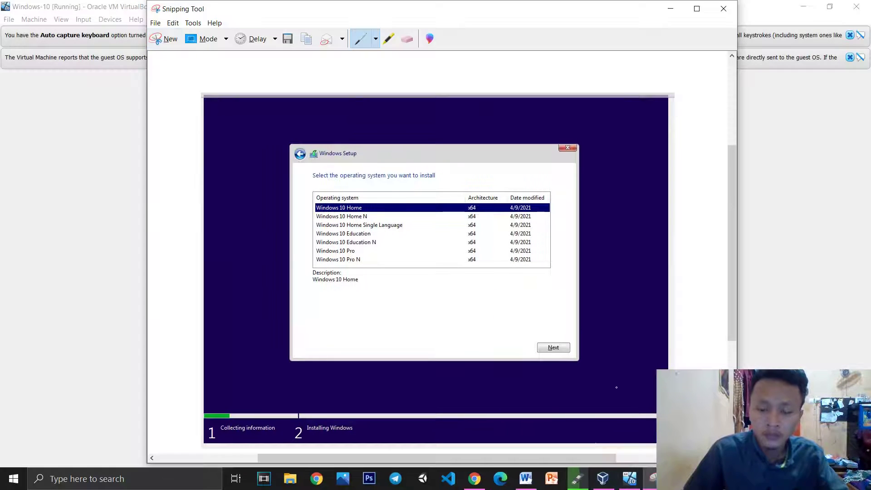
Paste the edition-list screenshot into the Word report
click(671, 8)
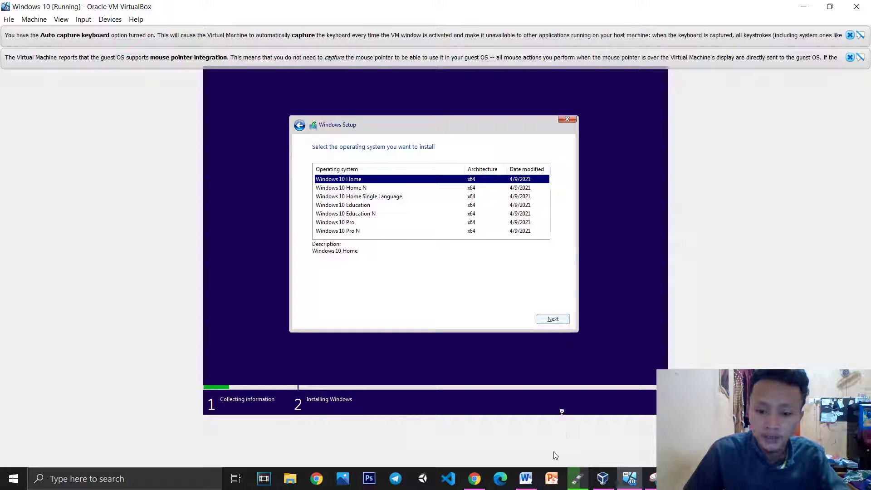
click(526, 479)
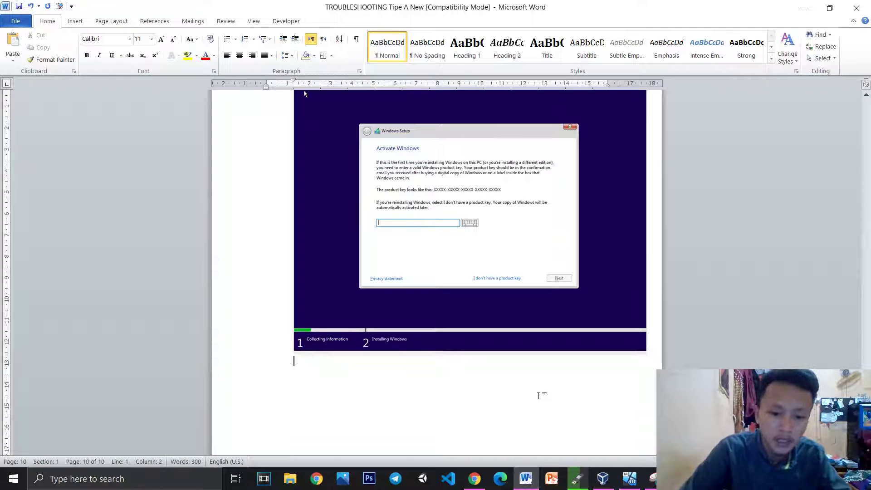
key(ctrl+v)
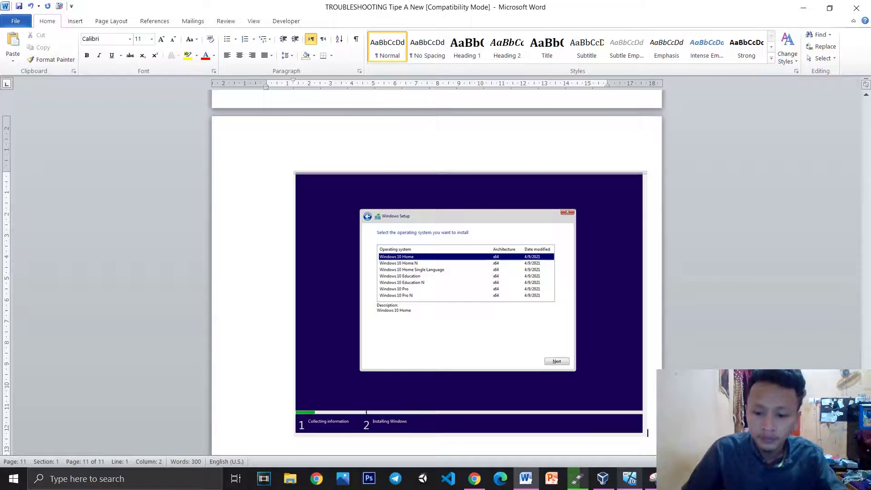
click(628, 481)
Continue with Windows 10 Home, scroll through the license terms and accept them
click(553, 319)
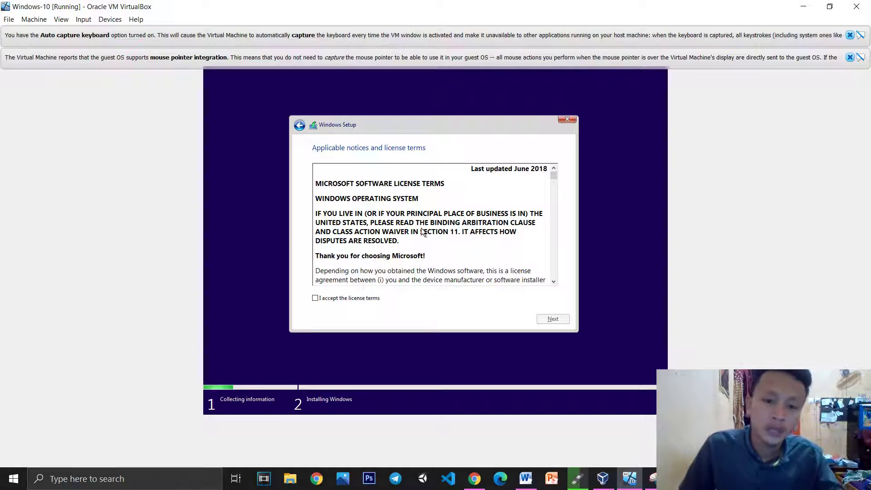
scroll(417, 234, down, 8)
scroll(417, 239, down, 2)
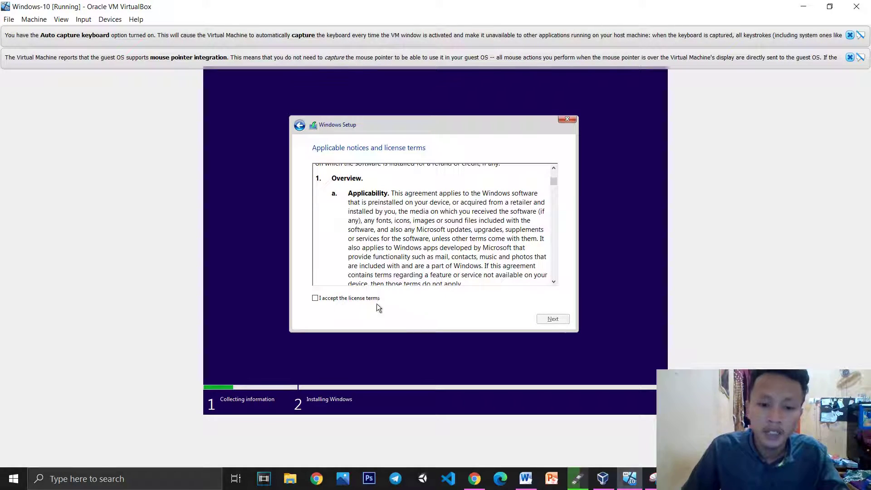
click(361, 297)
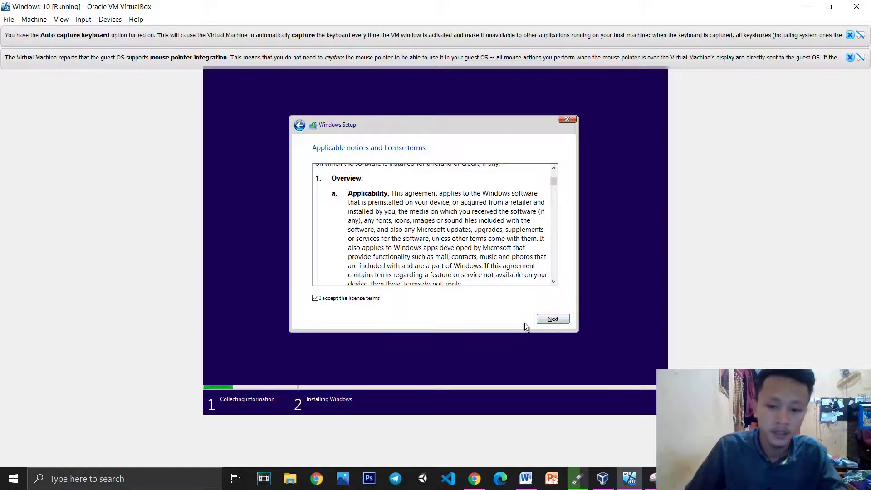
Snip the license terms page, continue past it, and paste the snip into Word
key(alt+Tab)
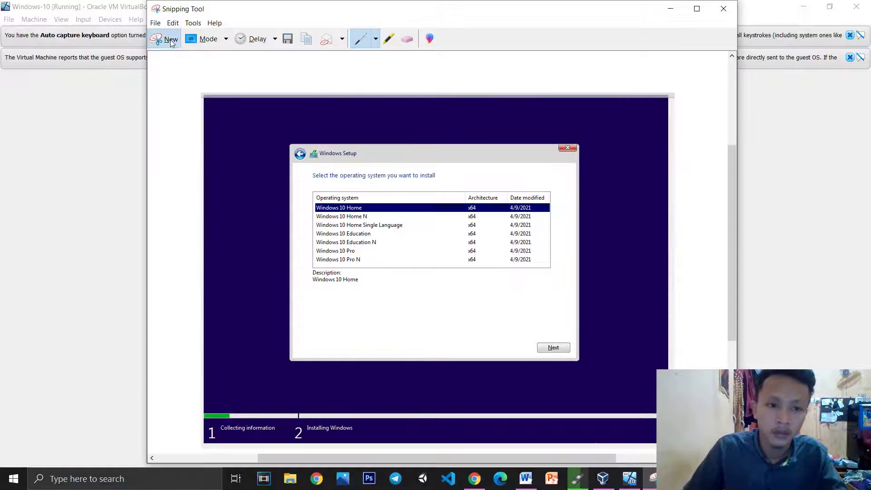
click(170, 41)
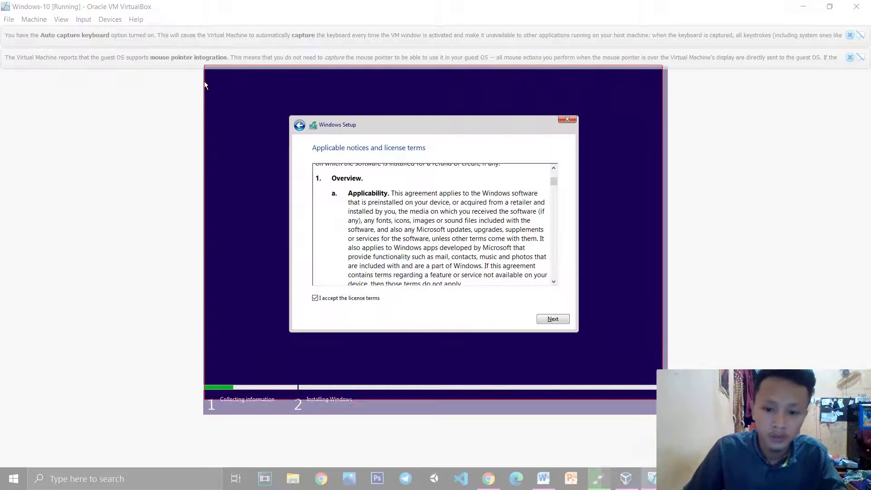
click(204, 86)
click(668, 9)
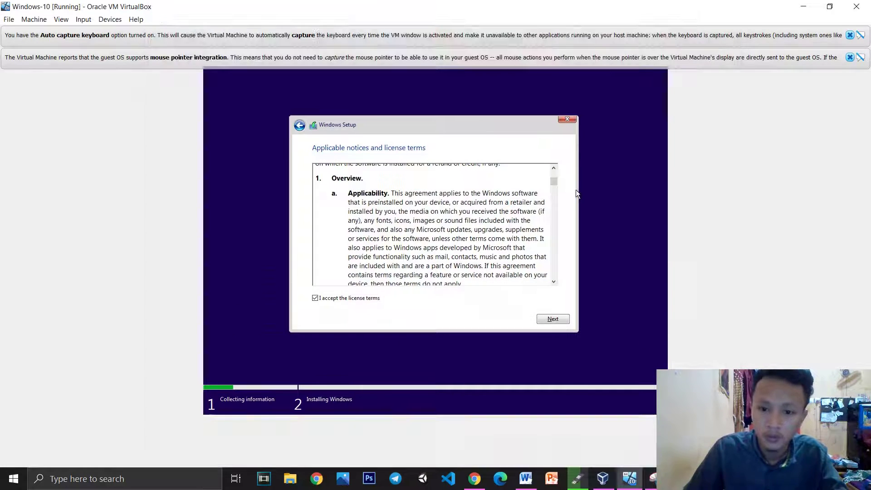
click(553, 319)
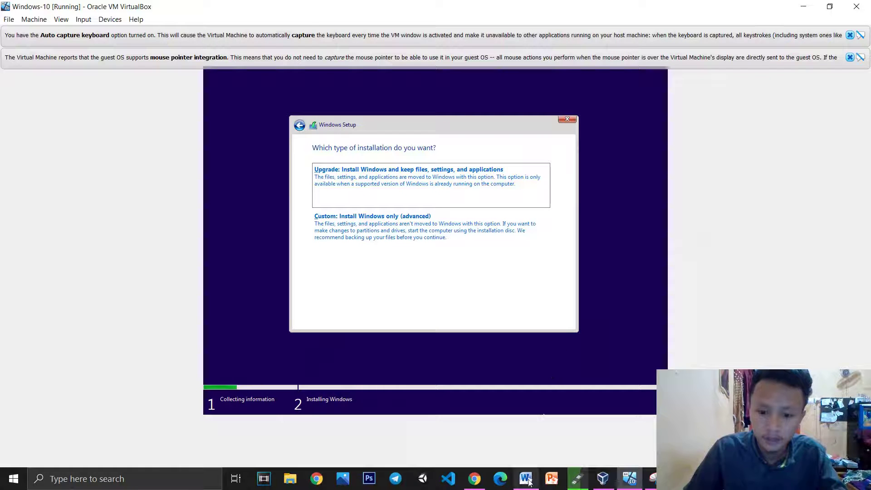
click(526, 479)
key(ctrl+v)
click(635, 481)
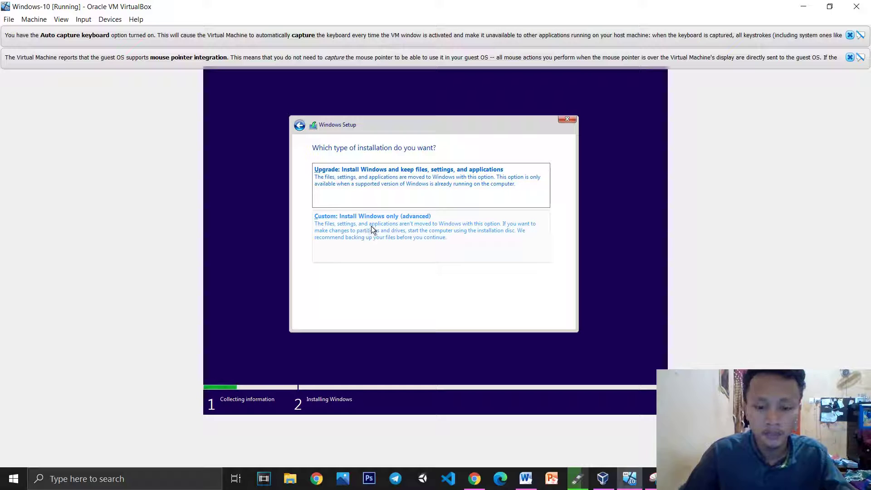
Snip the installation-type screen, choose Custom: Install Windows only, and paste the snip into Word
click(651, 476)
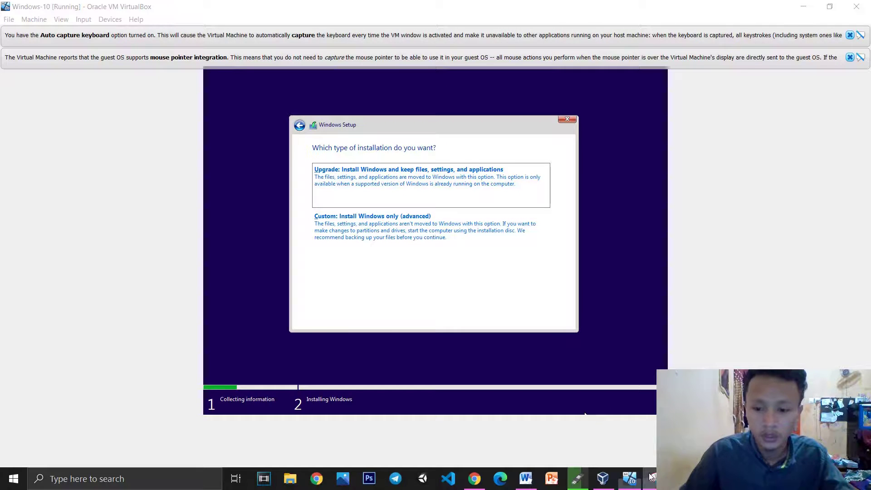
click(168, 40)
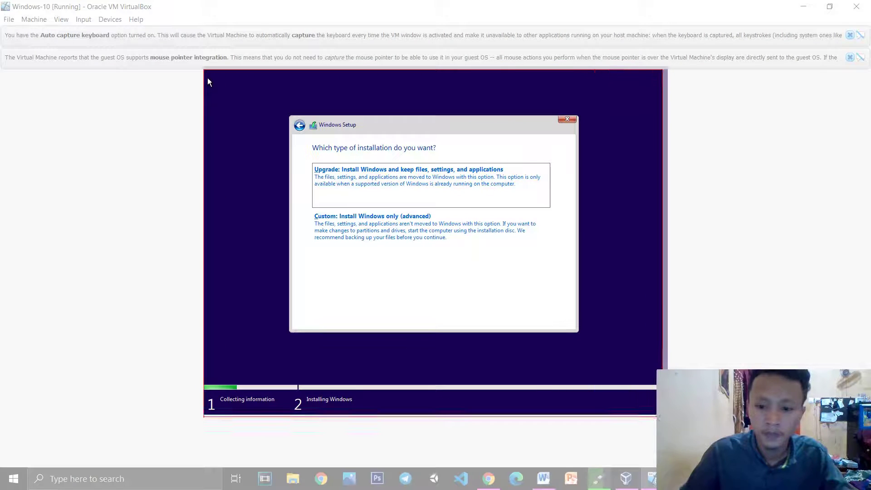
click(208, 82)
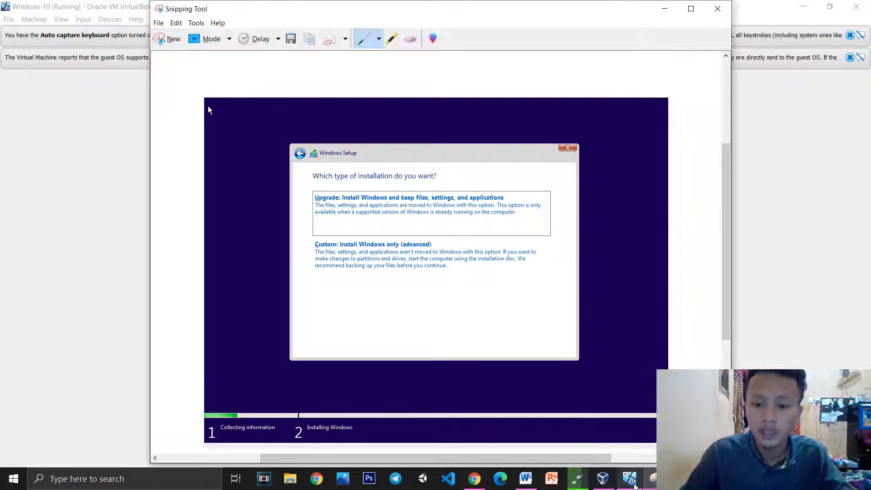
click(663, 10)
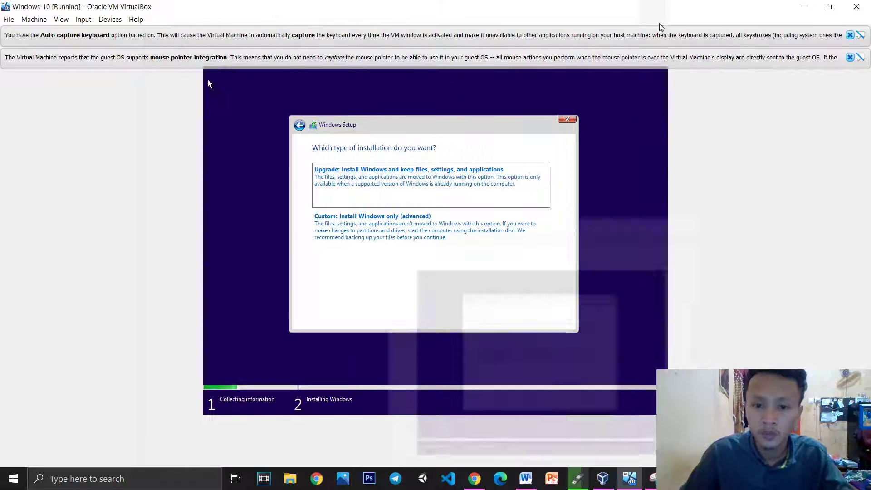
click(416, 227)
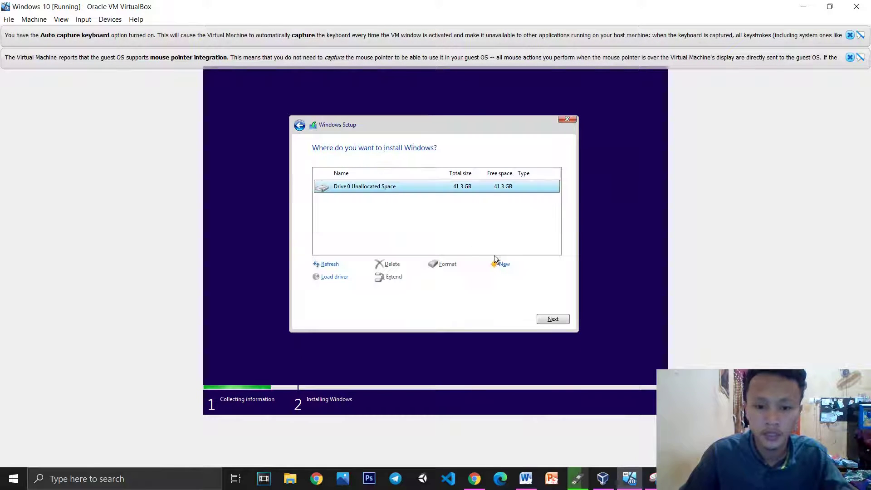
click(526, 479)
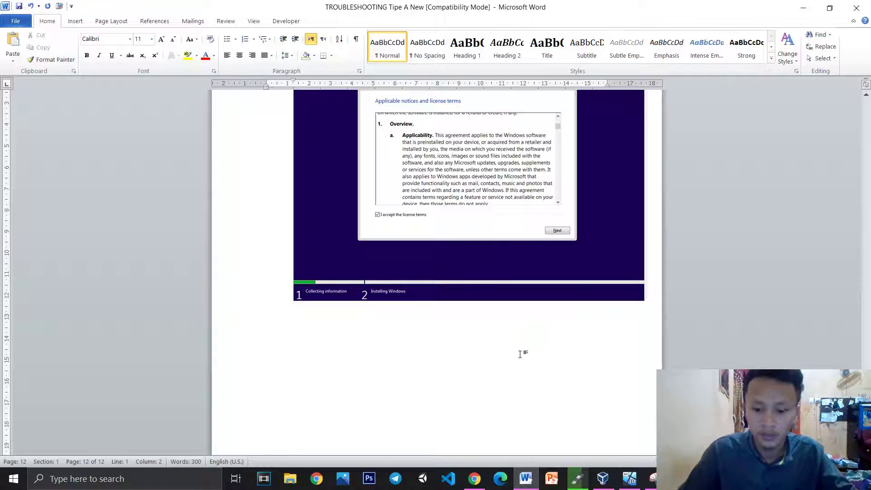
key(ctrl+v)
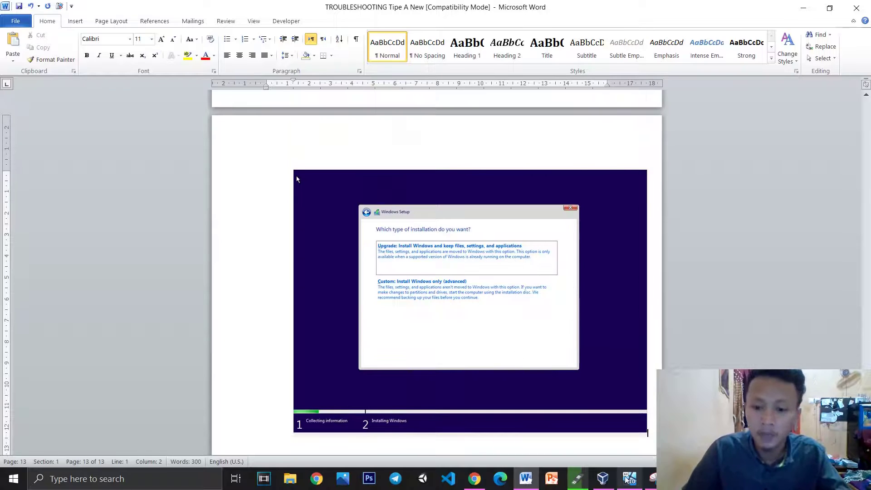
click(629, 479)
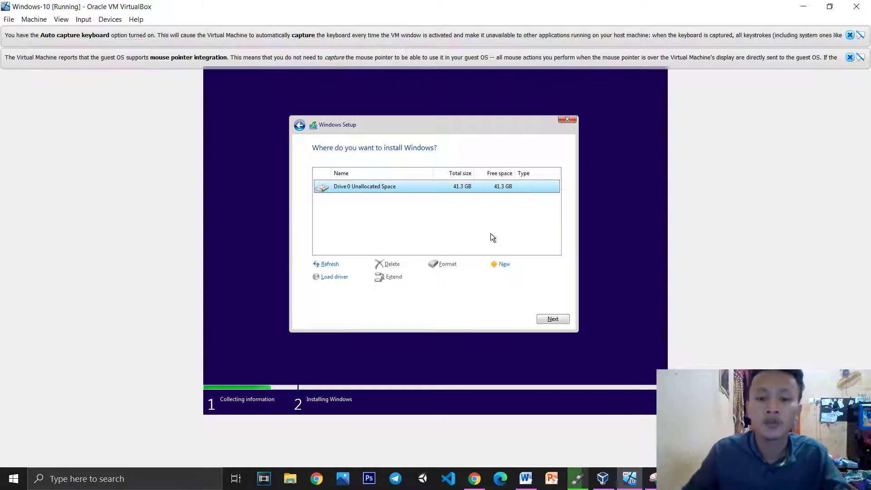
Create a 42260 MB partition, accept the extra system partitions, and select Partition 2
click(504, 265)
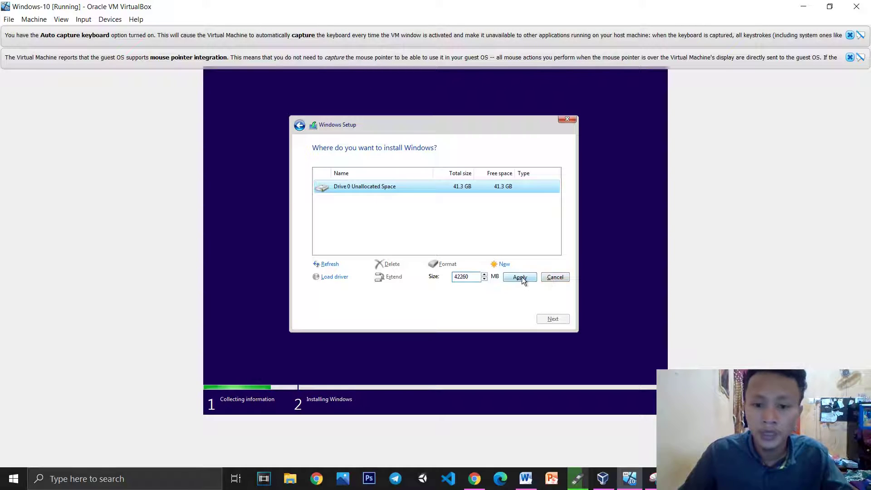
click(520, 277)
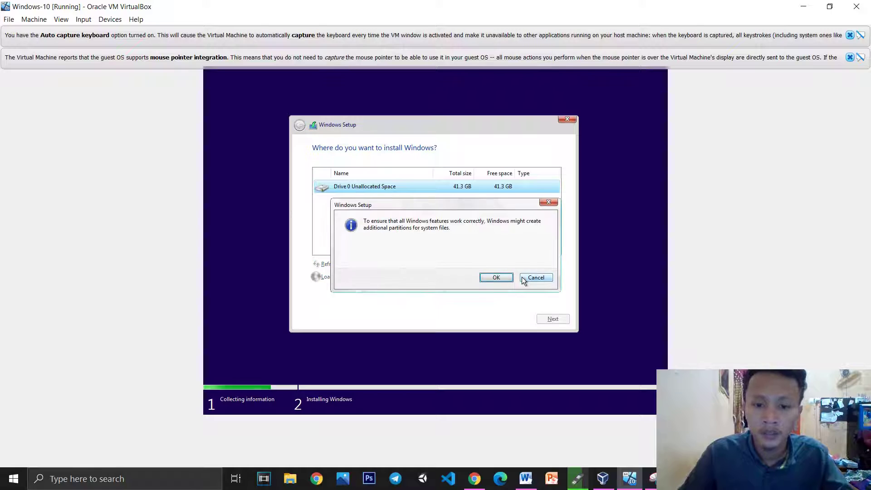
click(499, 277)
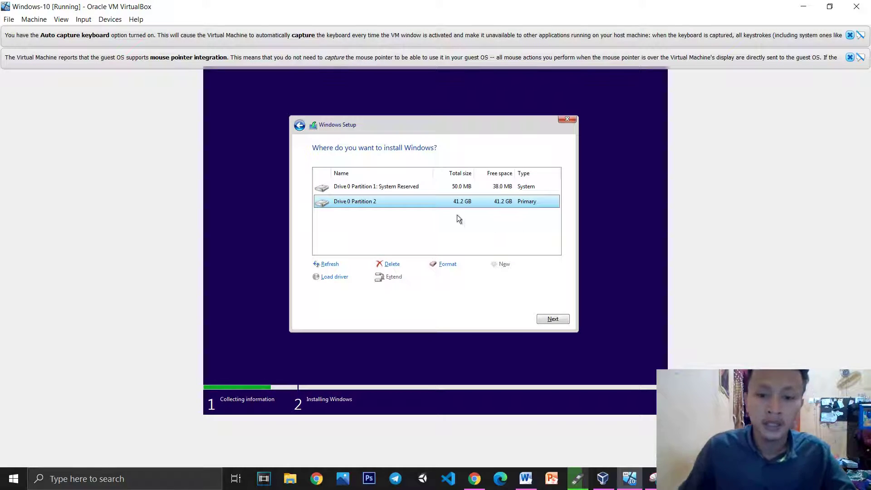
click(451, 191)
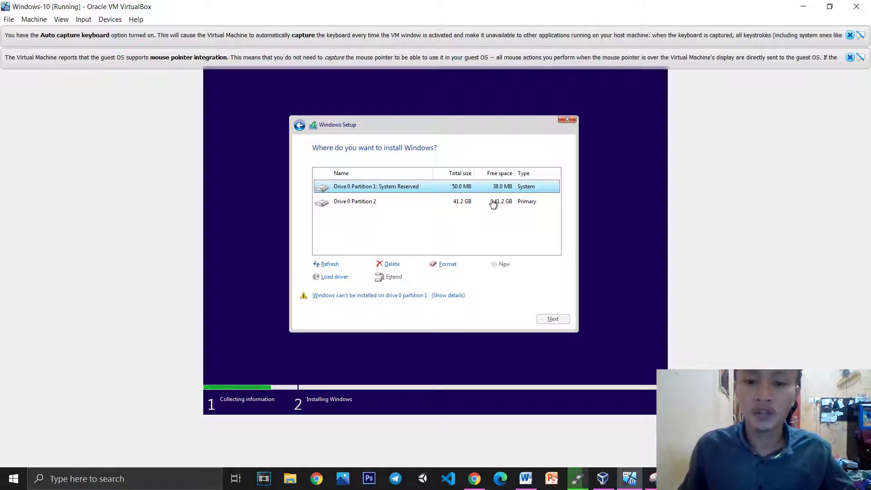
click(493, 204)
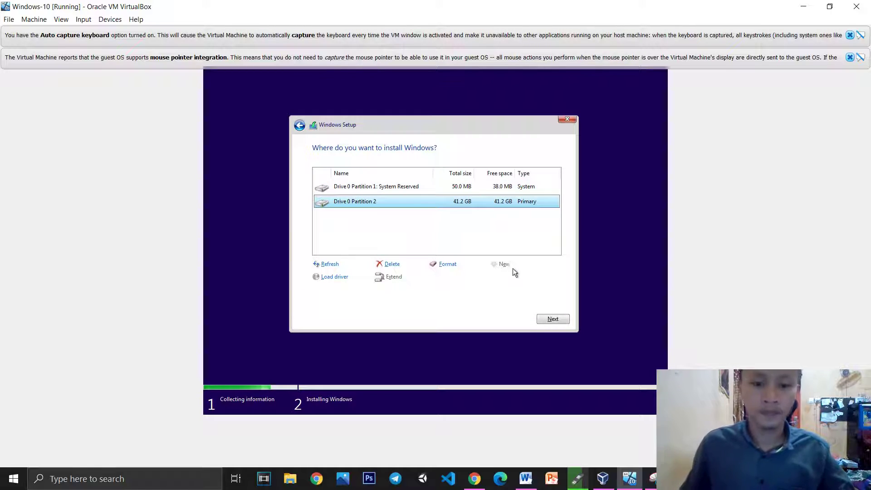
Snip the partition list and continue installing Windows onto Partition 2
click(653, 479)
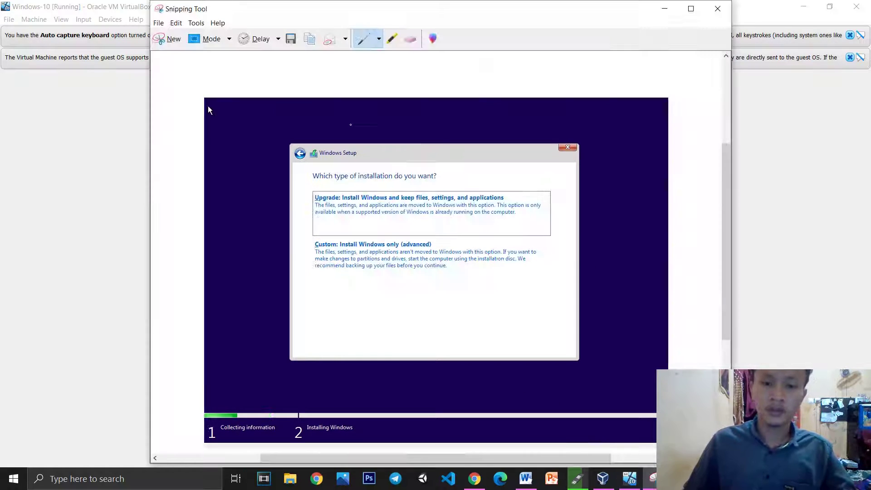
click(212, 39)
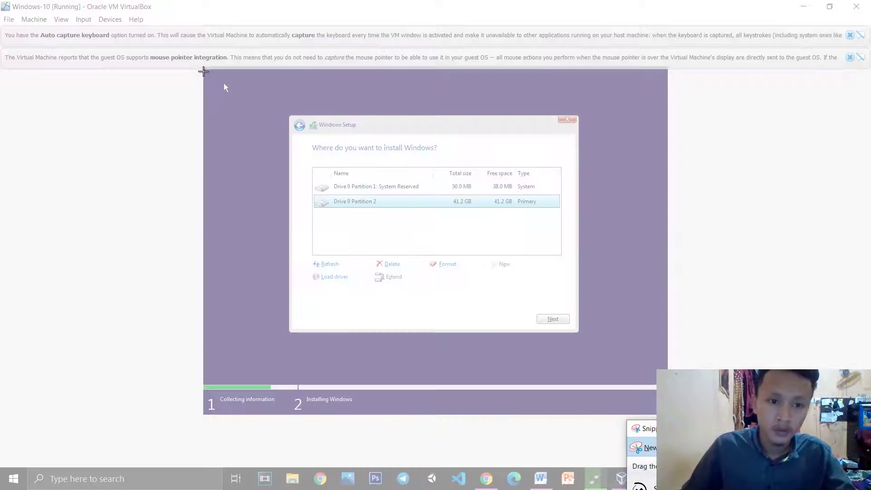
drag(203, 69, 667, 415)
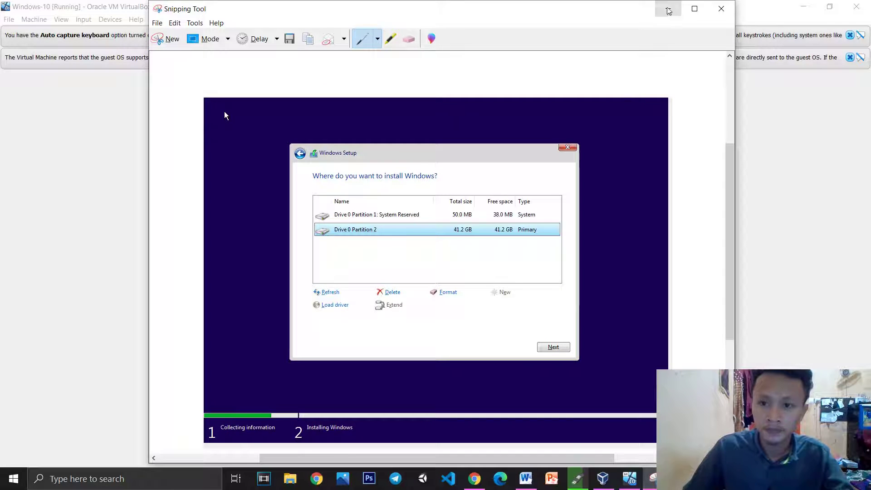
key(alt+Tab)
click(552, 319)
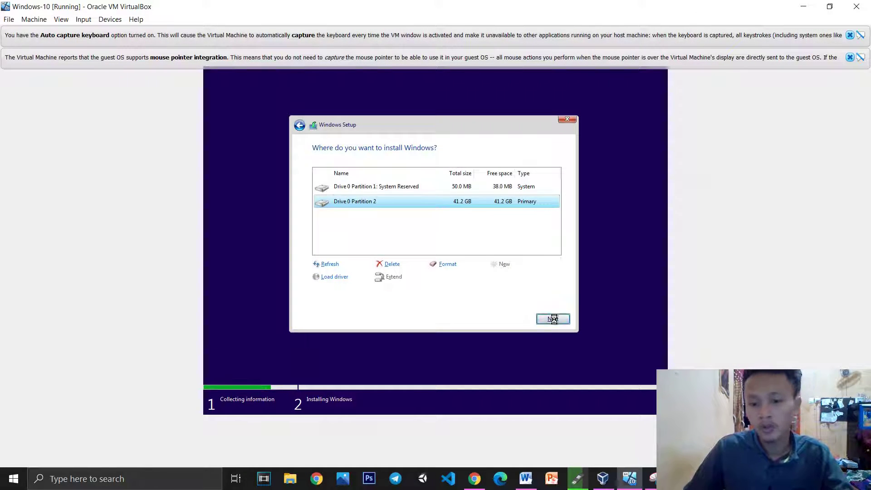
Paste the partition-screen screenshot below the last image in the Word report
click(526, 478)
scroll(560, 393, down, 3)
key(Return)
key(ctrl+v)
key(Return)
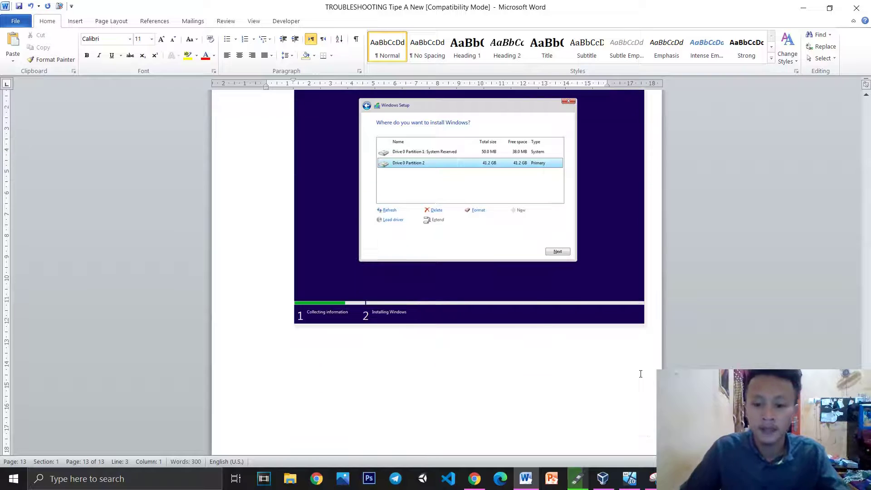
Check the bootable USB copying progress in Rufus, then return to the Word report
click(634, 478)
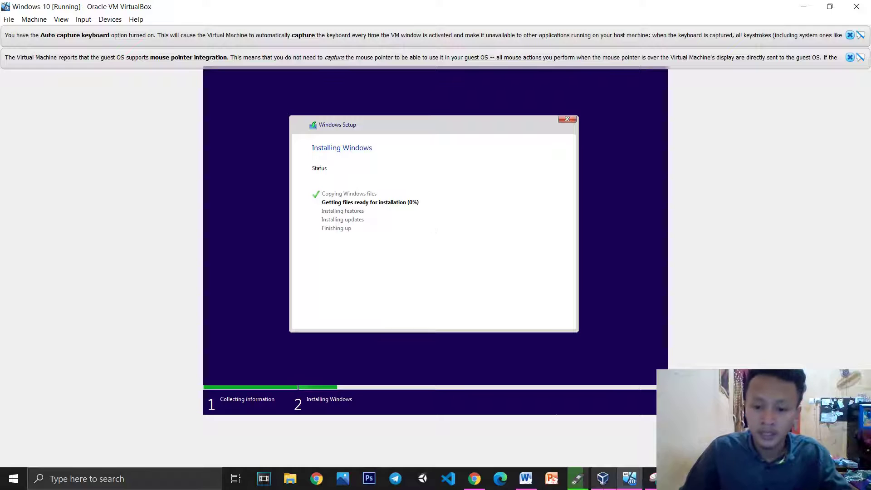
click(581, 480)
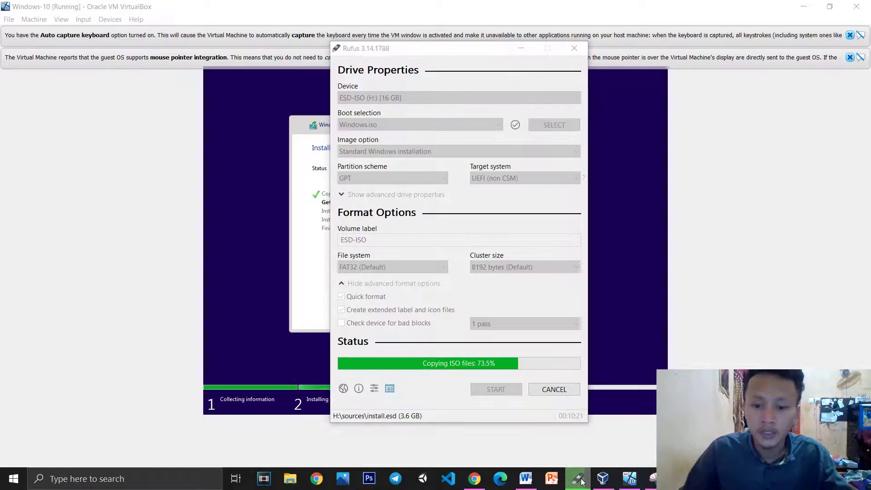
click(581, 481)
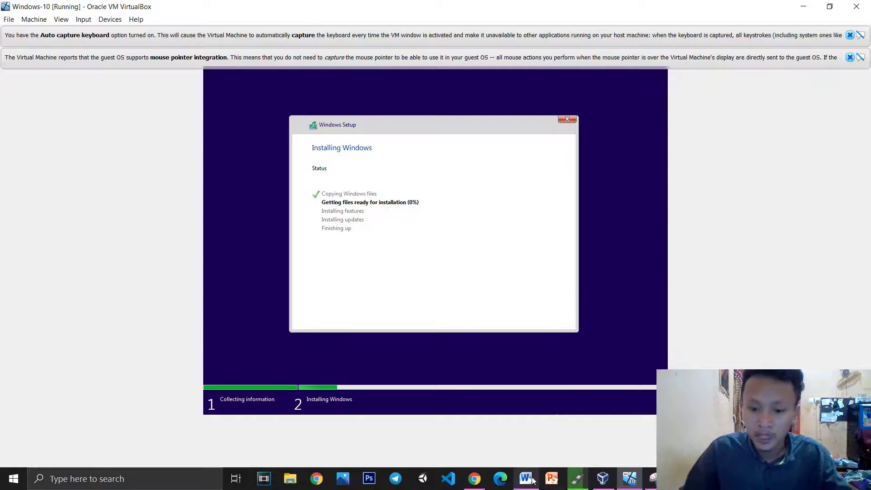
click(527, 479)
scroll(635, 273, up, 8)
Scroll the Word report to reread the exam's practical task list on page 1
scroll(635, 272, down, 10)
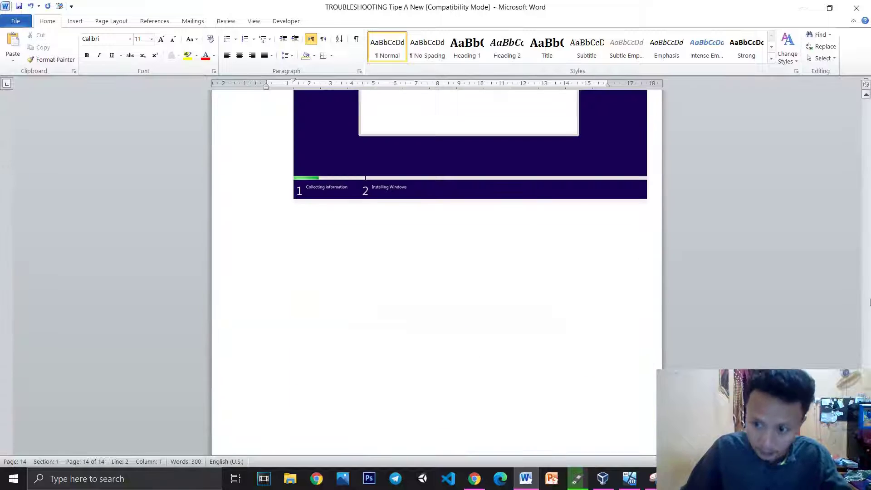
scroll(635, 272, up, 20)
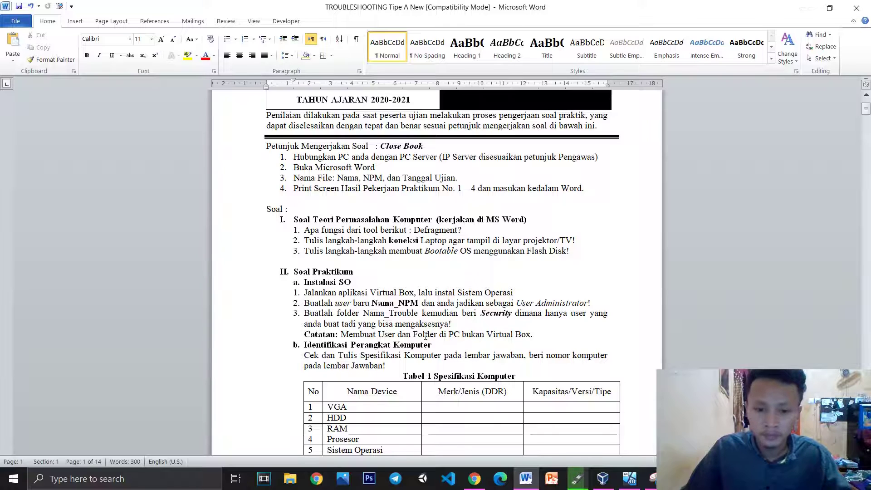
scroll(426, 335, down, 1)
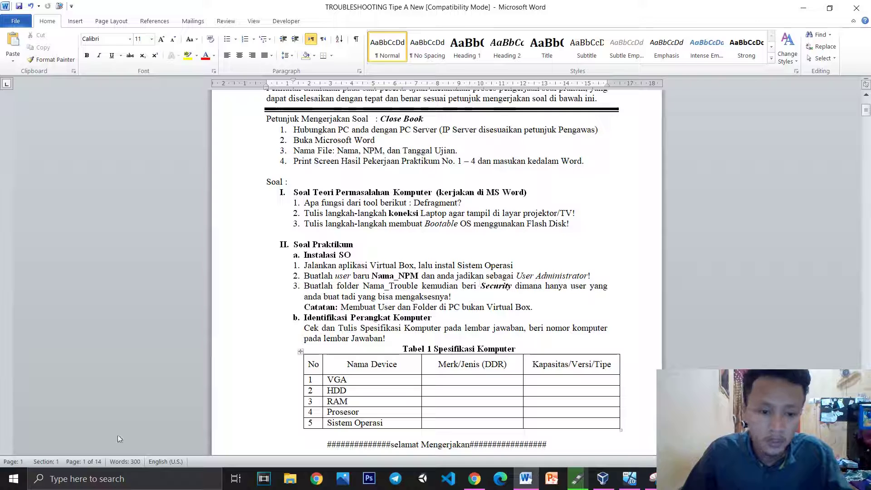
Open Settings (Win+I) to Accounts > Family & other users and choose Add someone else to this PC
click(14, 478)
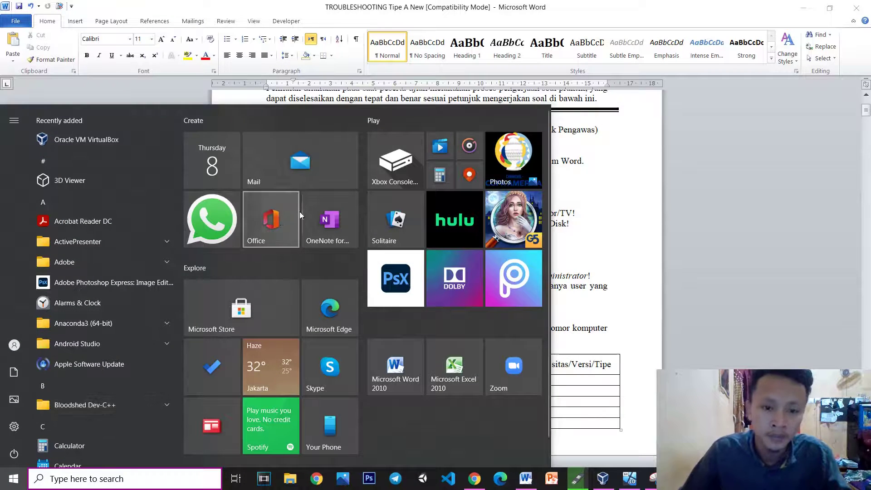
key(super+i)
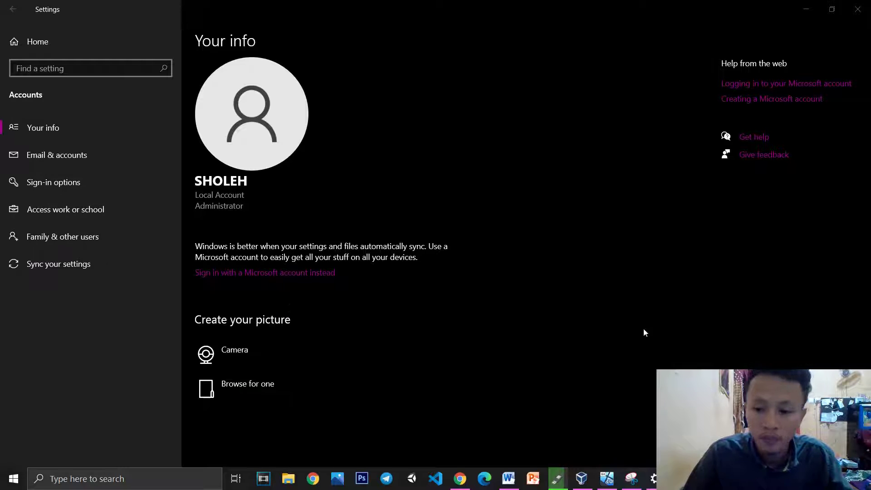
click(673, 369)
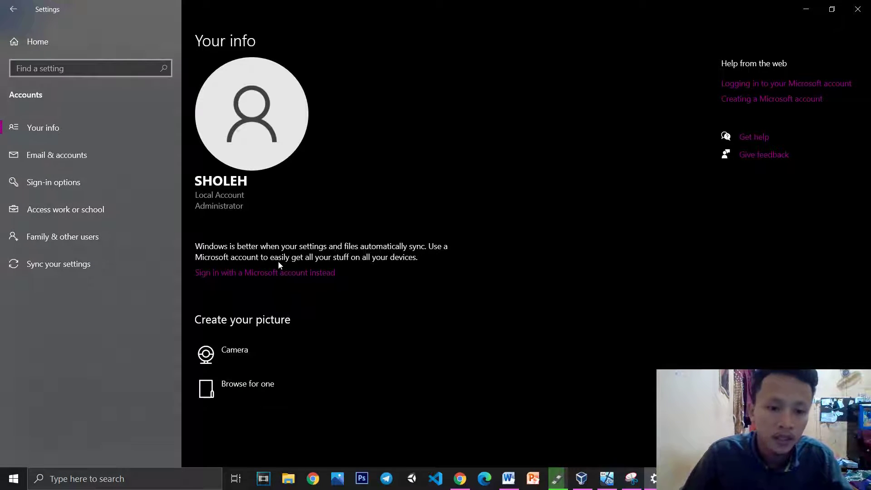
click(65, 237)
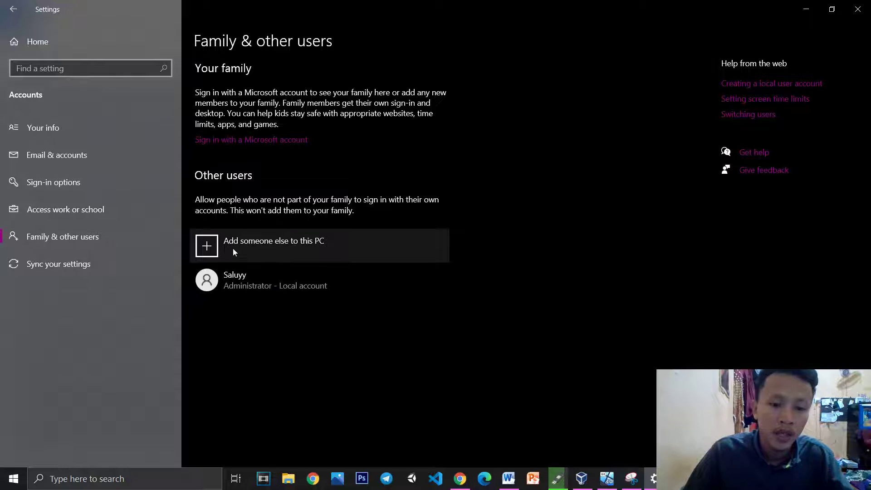
click(296, 249)
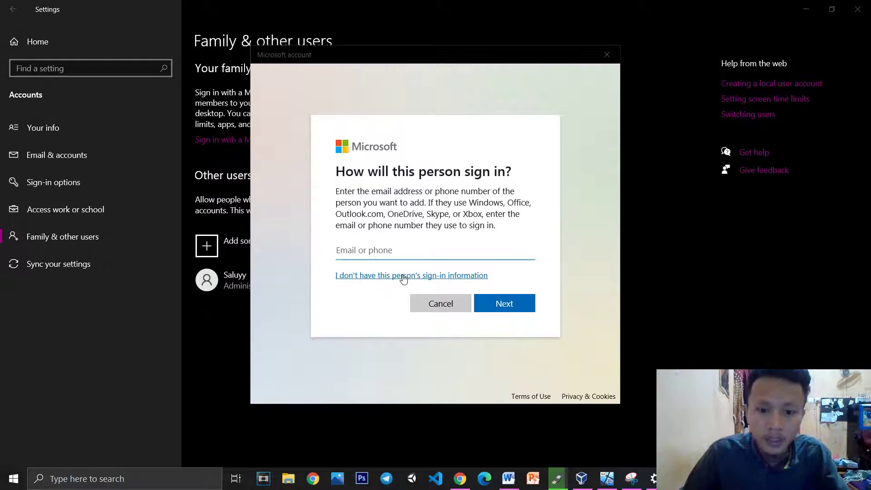
Choose to add the person without sign-in info and without a Microsoft account
click(403, 276)
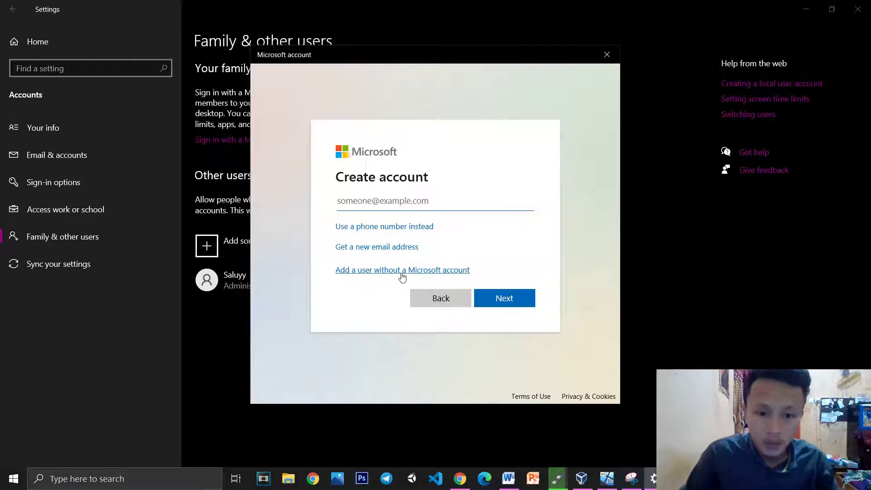
click(438, 271)
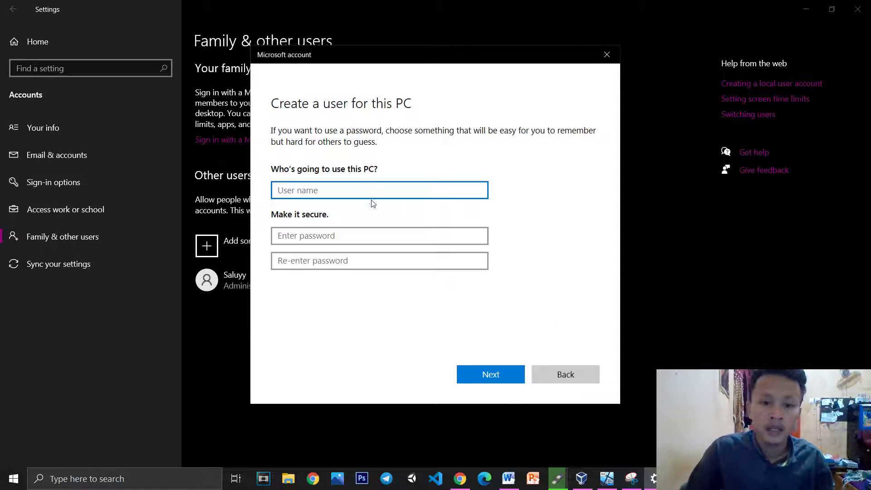
click(512, 479)
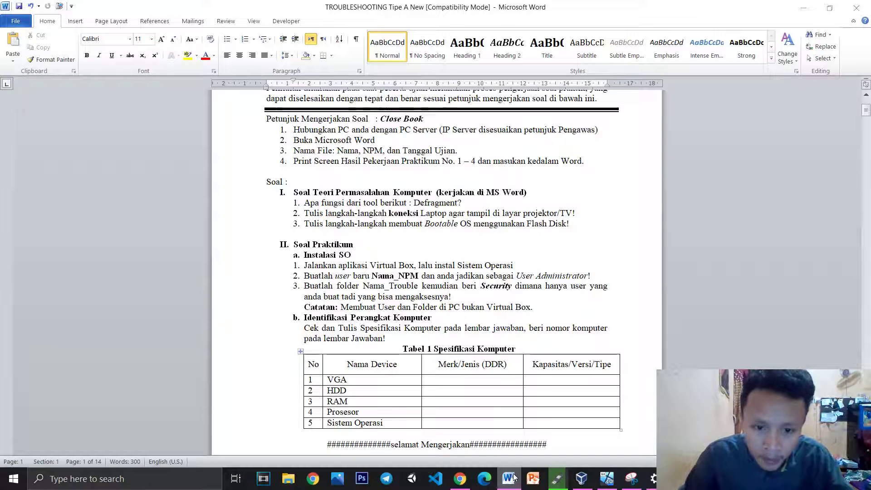
click(514, 479)
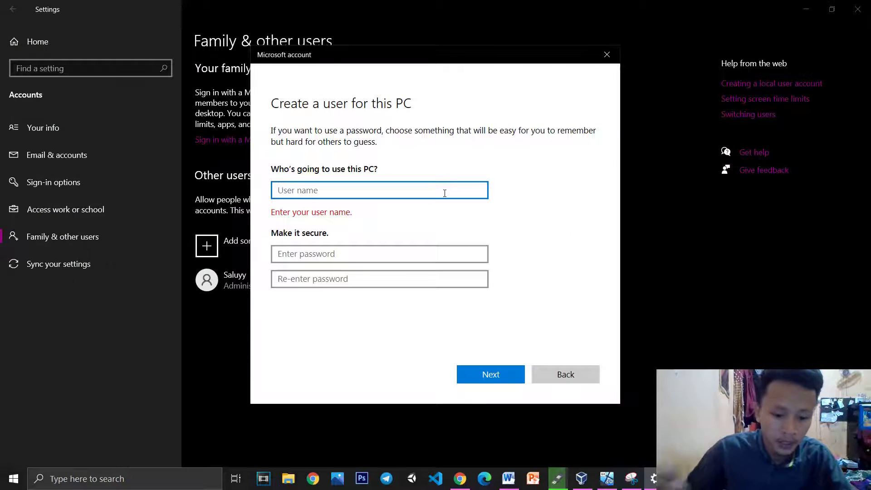
Enter the student's name and ID number as user name, leave passwords blank, and create the account
text(A)
key(BackSpace)
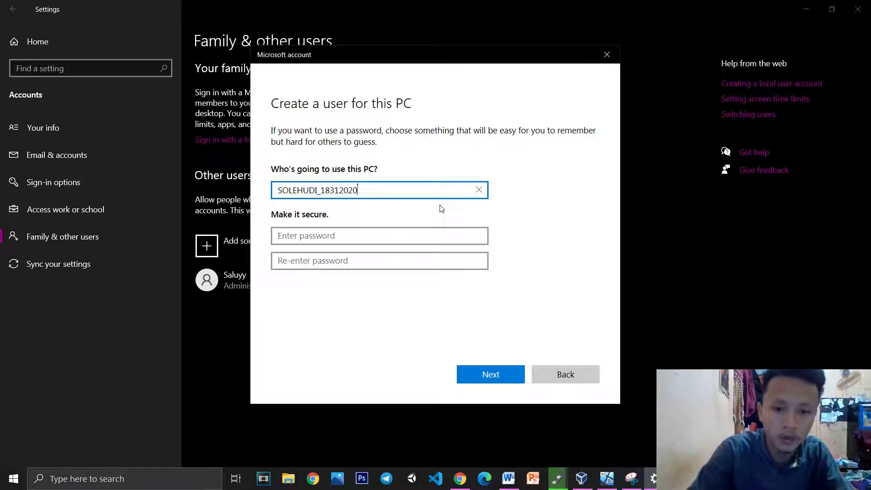
click(412, 236)
click(395, 260)
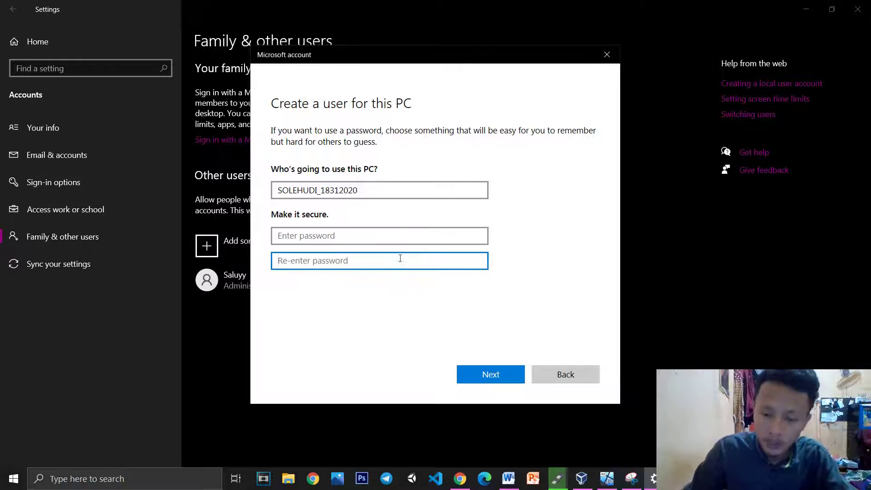
click(491, 379)
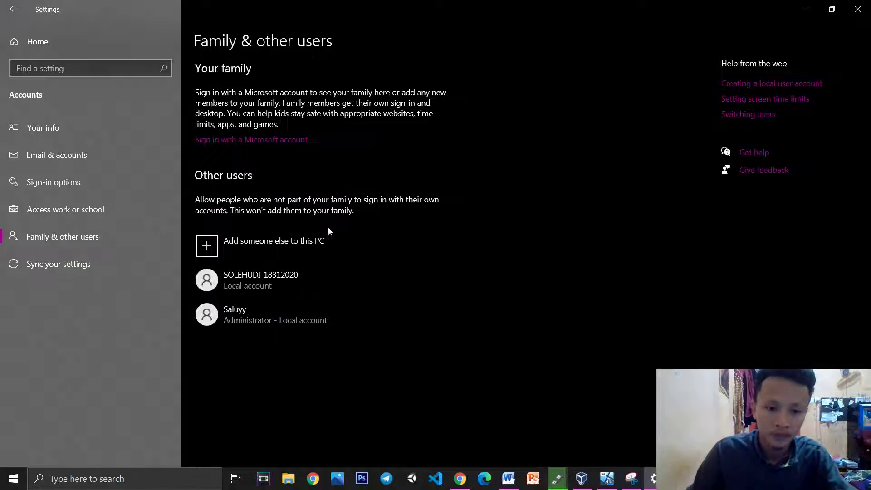
Change the new student account's type to Administrator
click(267, 281)
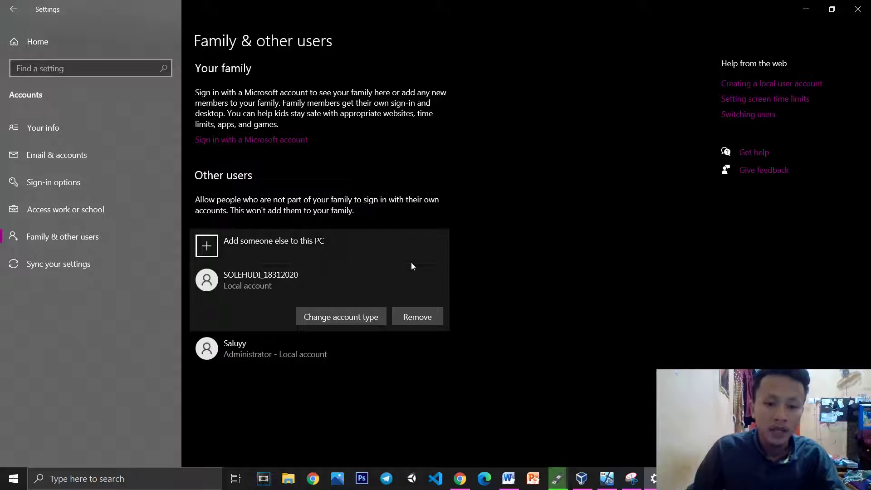
click(508, 479)
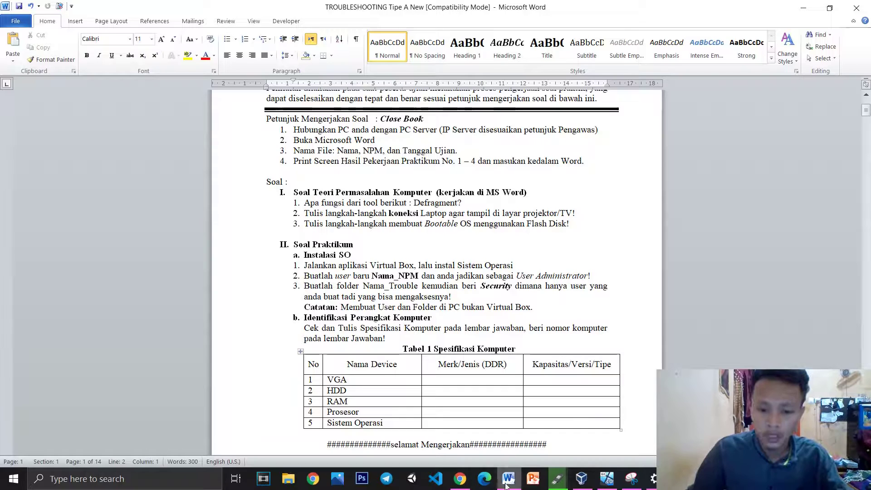
click(652, 478)
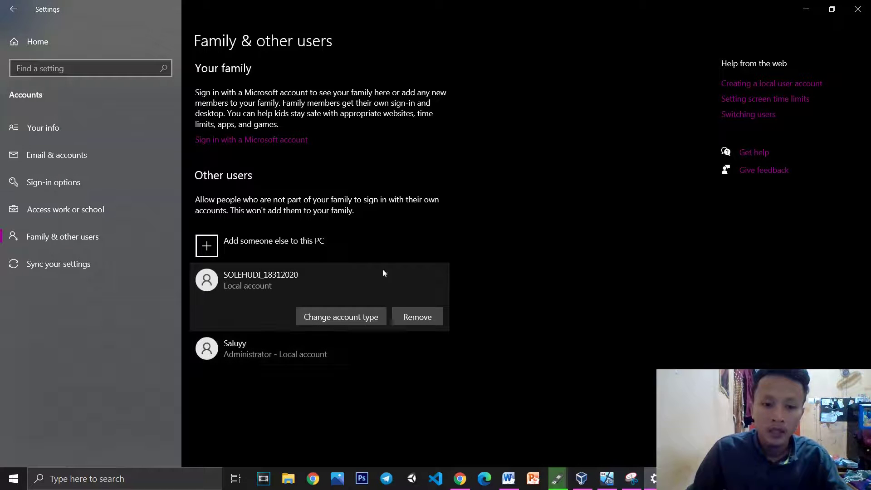
click(327, 316)
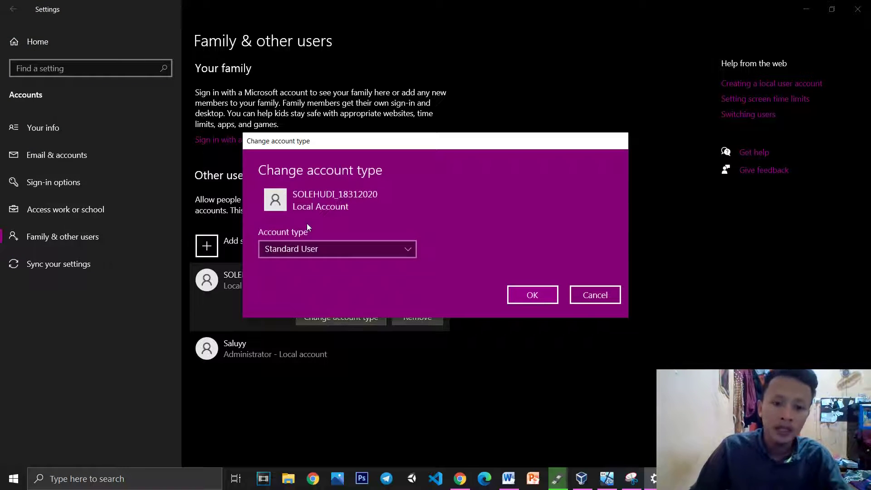
click(334, 249)
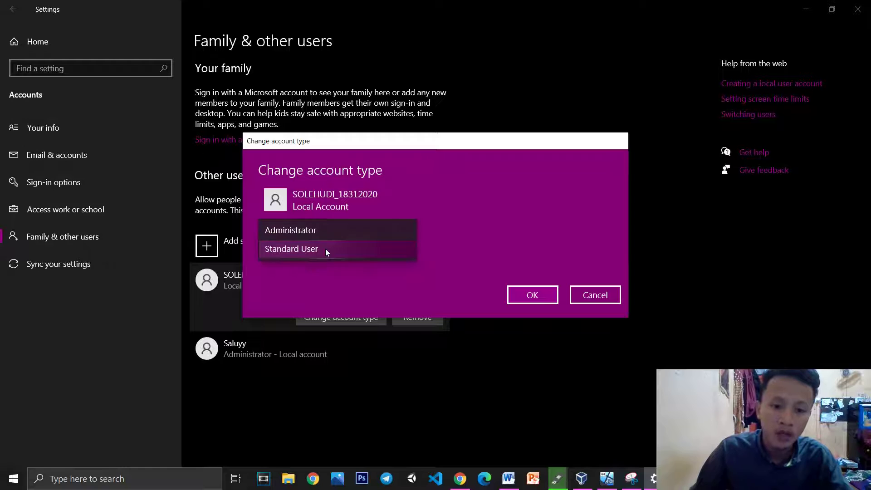
click(303, 232)
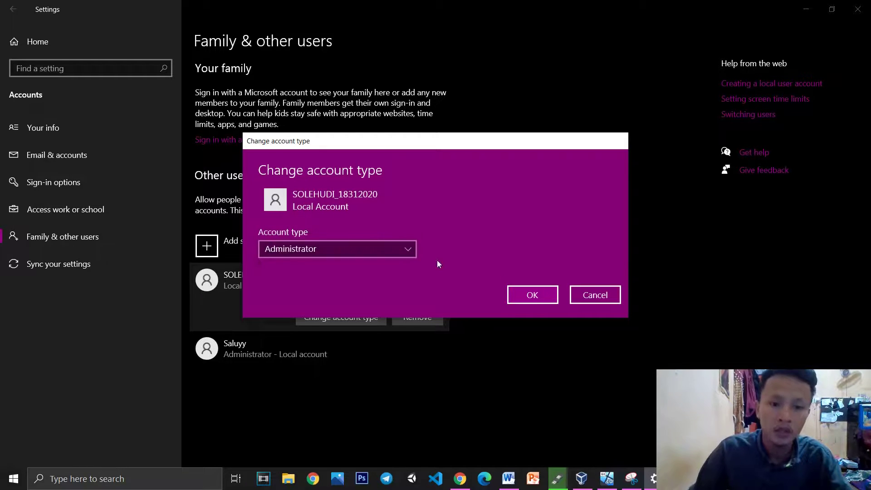
click(529, 296)
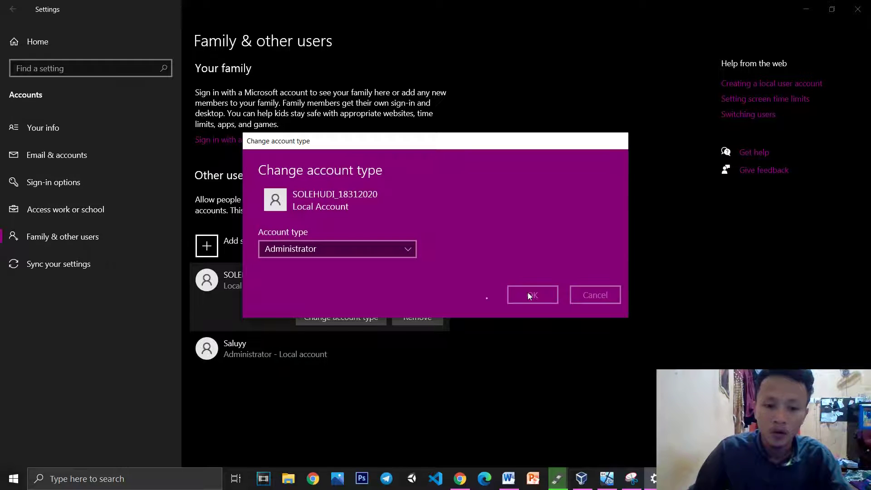
Change the other existing account to Standard User and switch back to the Word exam sheet
click(295, 351)
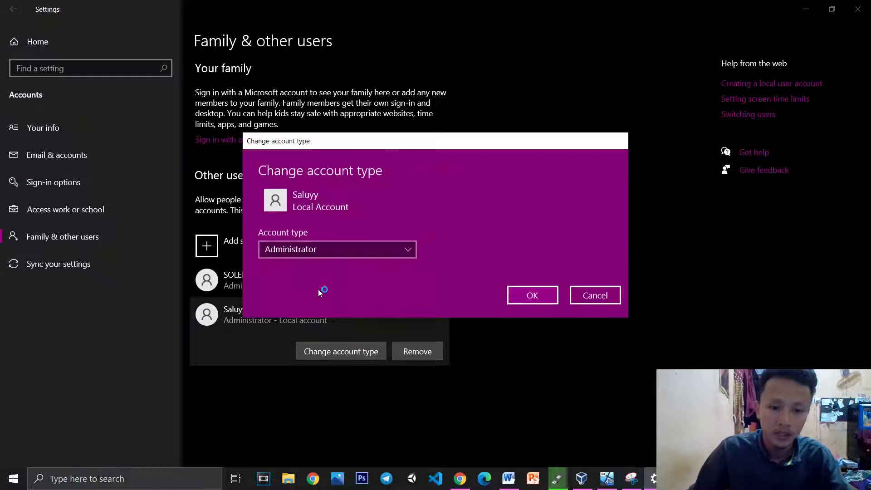
click(332, 244)
click(297, 267)
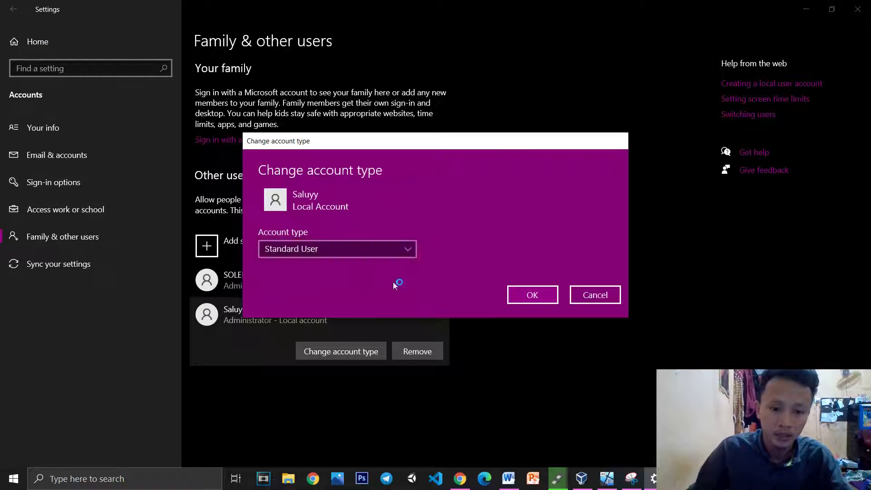
click(548, 295)
click(345, 274)
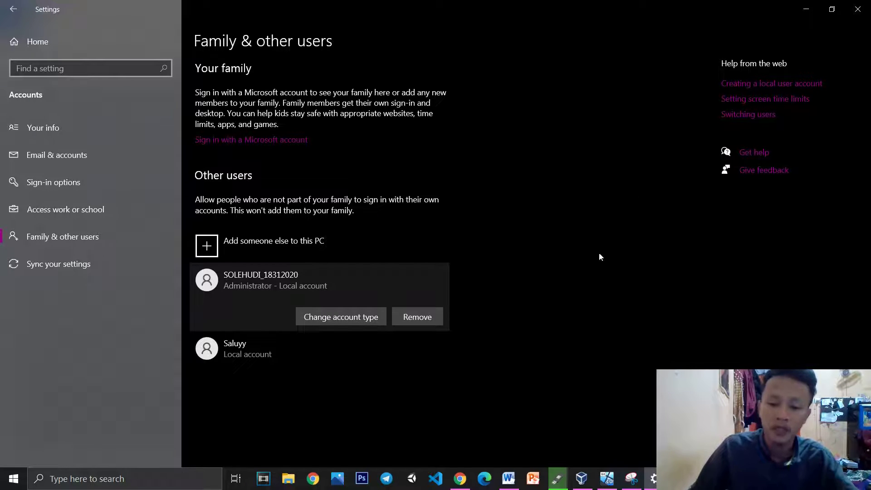
click(509, 479)
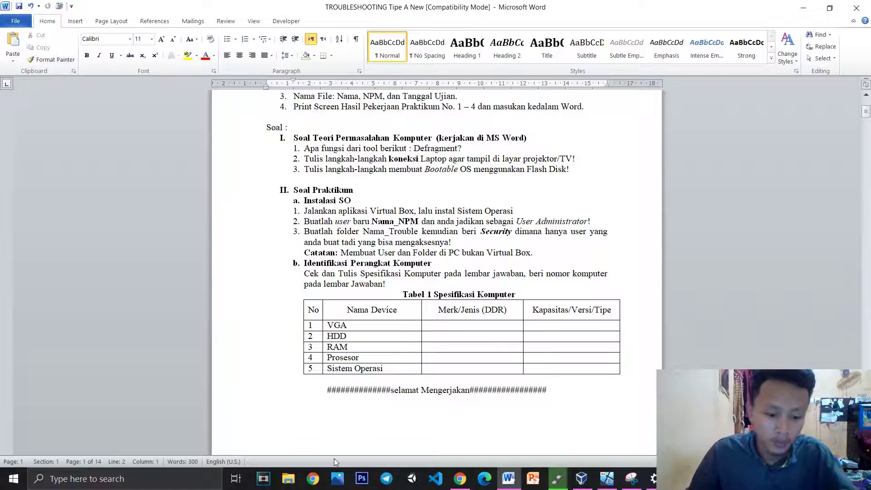
Open File Explorer (Win+E) at Local Disk (F:) and create a new folder
key(super+e)
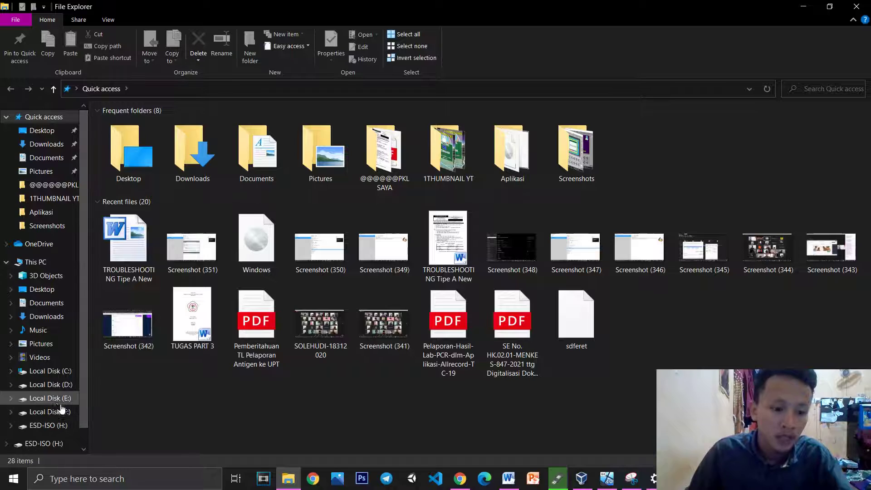
scroll(62, 406, down, 1)
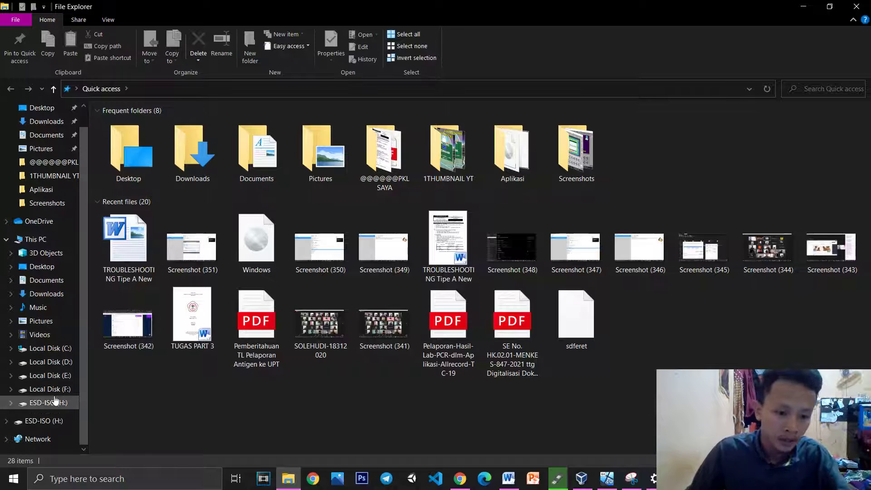
click(73, 389)
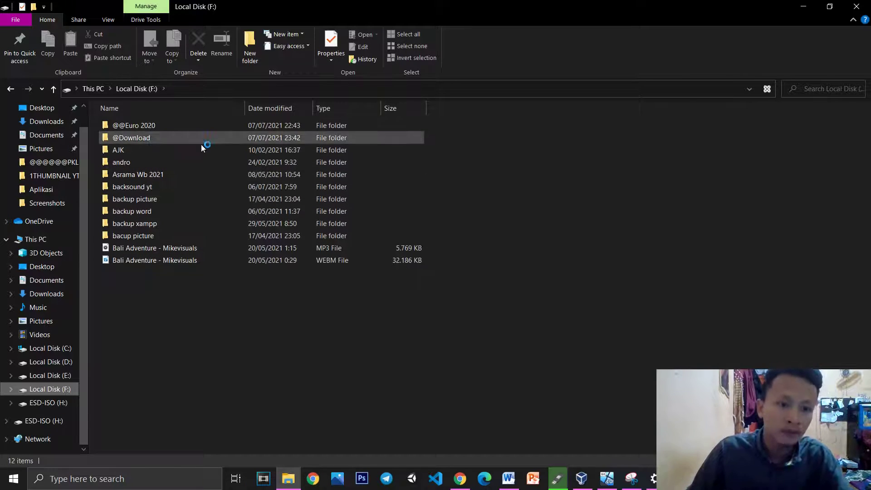
click(242, 62)
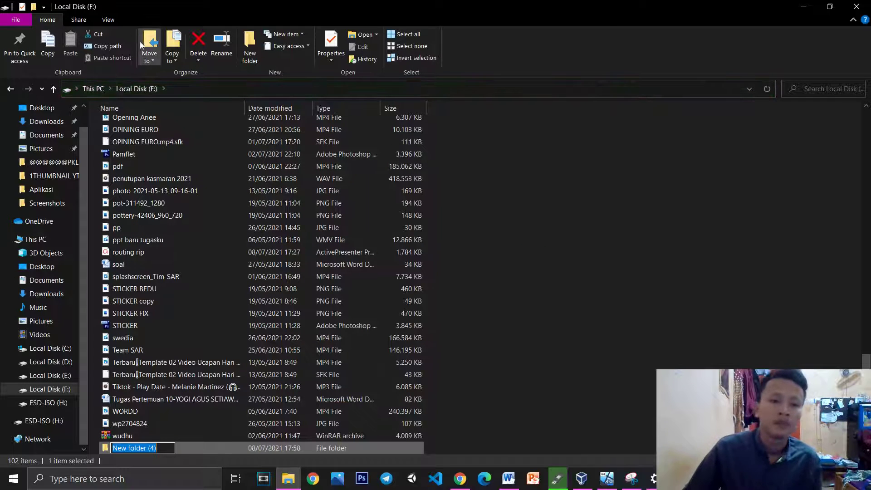
click(247, 45)
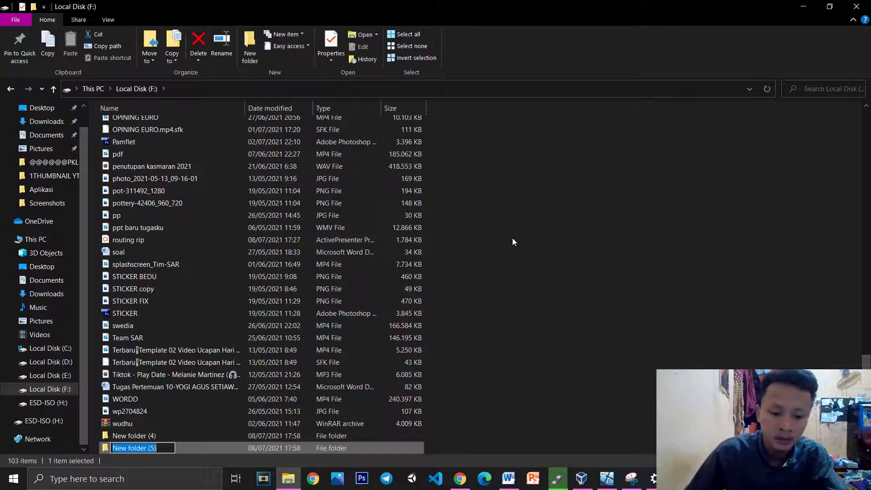
Type the student's name as the folder name, checking the Word exam sheet
text(sOLEHUD)
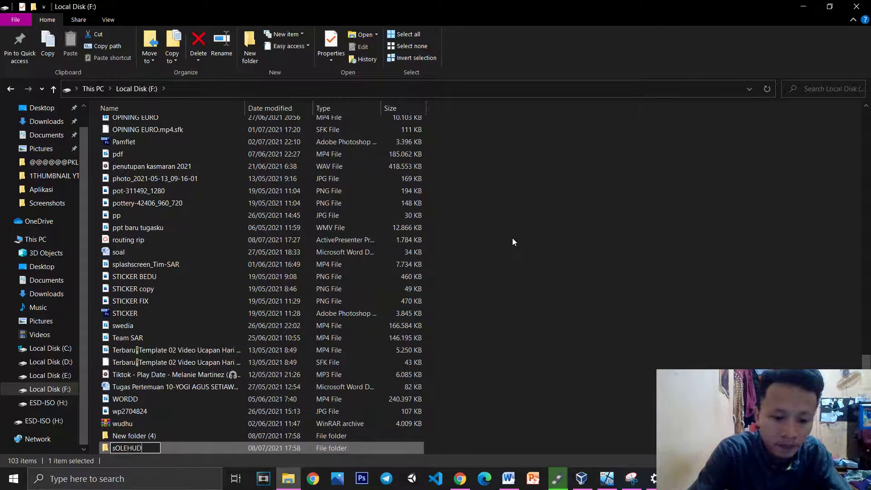
key(BackSpace)
key(BackSpace)
key(BackSpace)
key(BackSpace)
key(BackSpace)
key(BackSpace)
key(BackSpace)
text(SO)
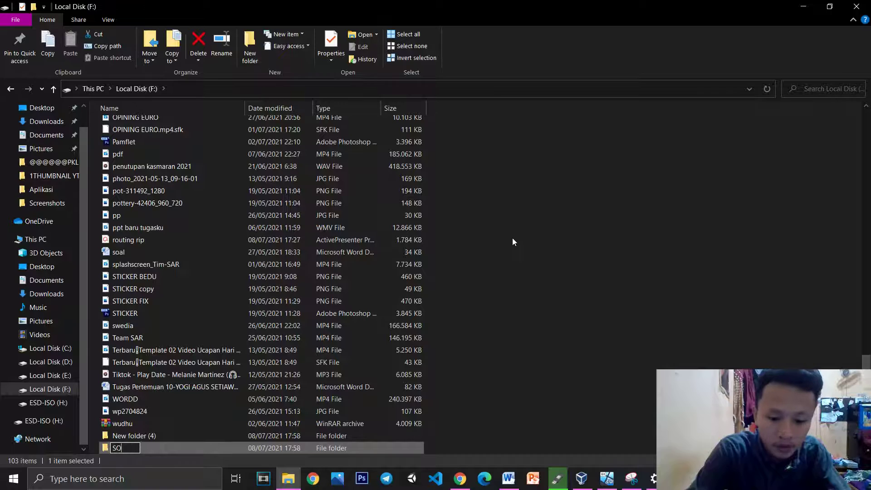
text(LEHUDI_)
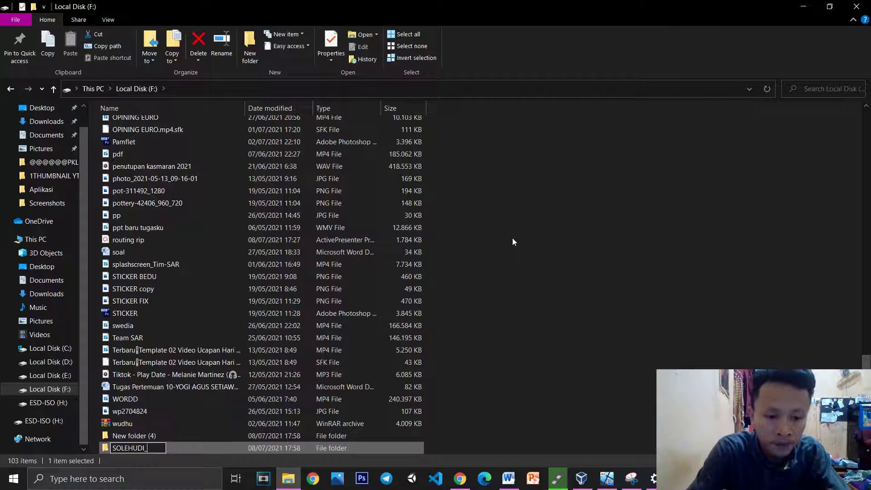
click(509, 478)
click(509, 478)
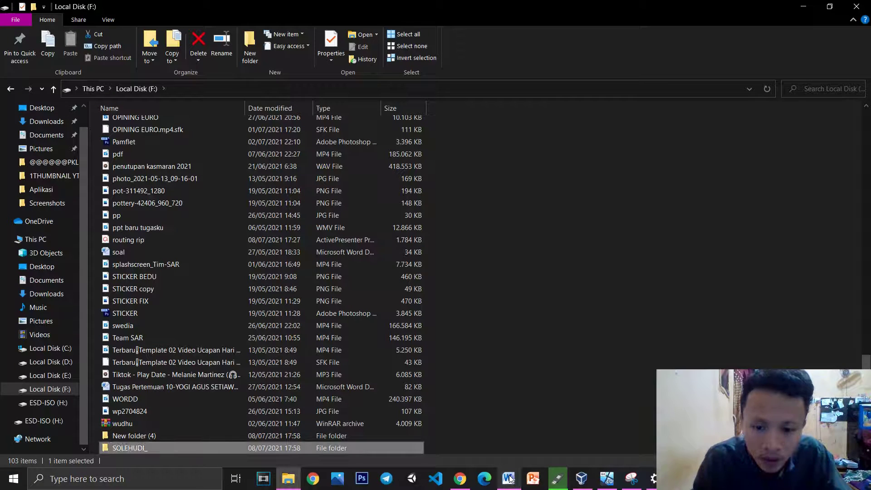
click(509, 479)
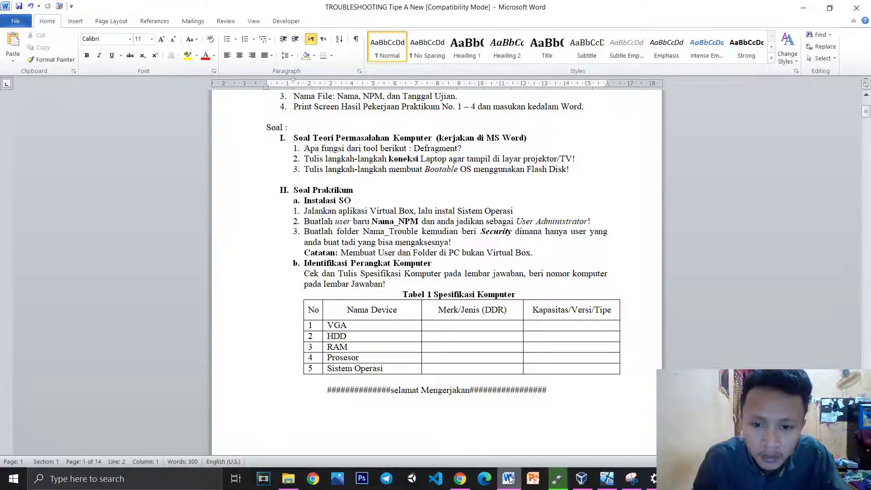
click(509, 478)
click(509, 478)
click(508, 478)
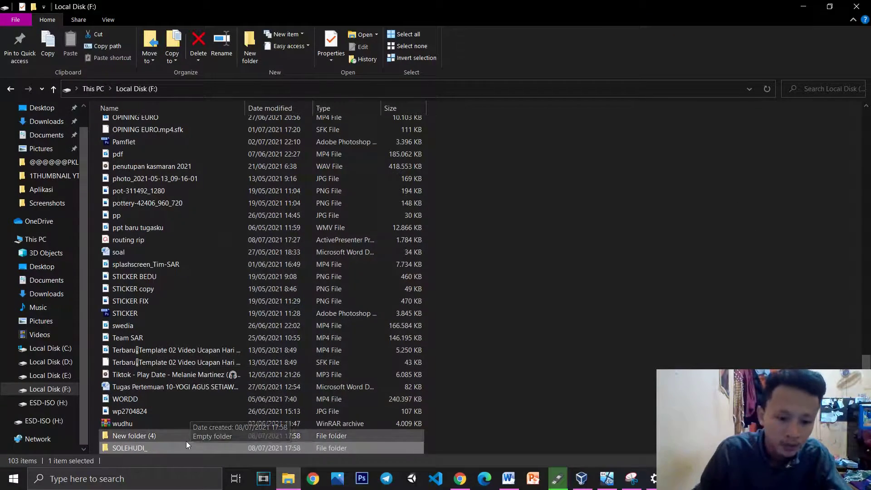
Append the student's ID number to the folder name and commit it
key(F2)
key(End)
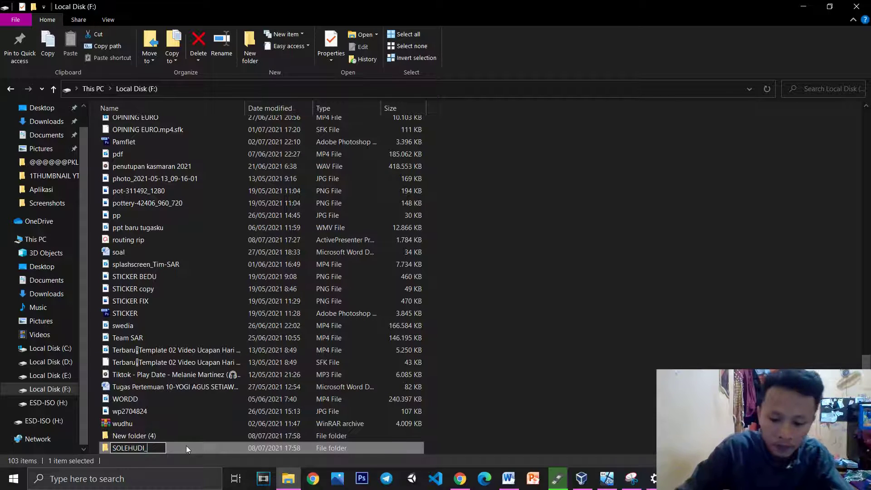
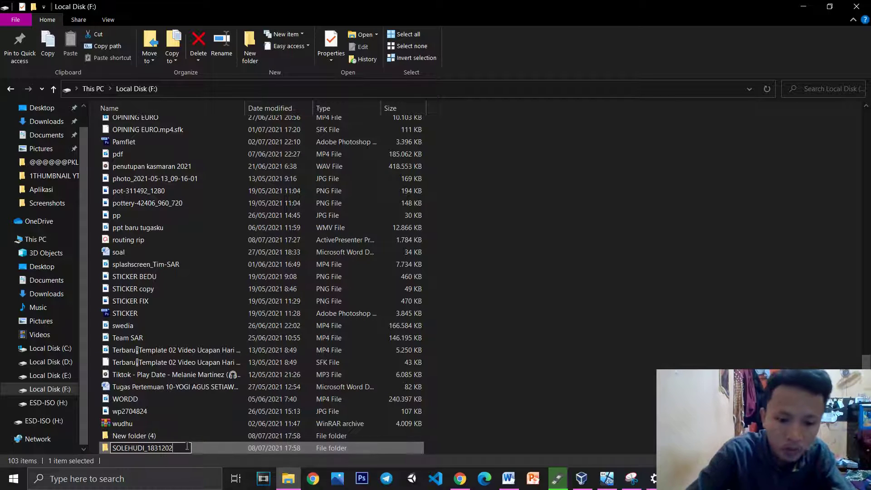
click(553, 334)
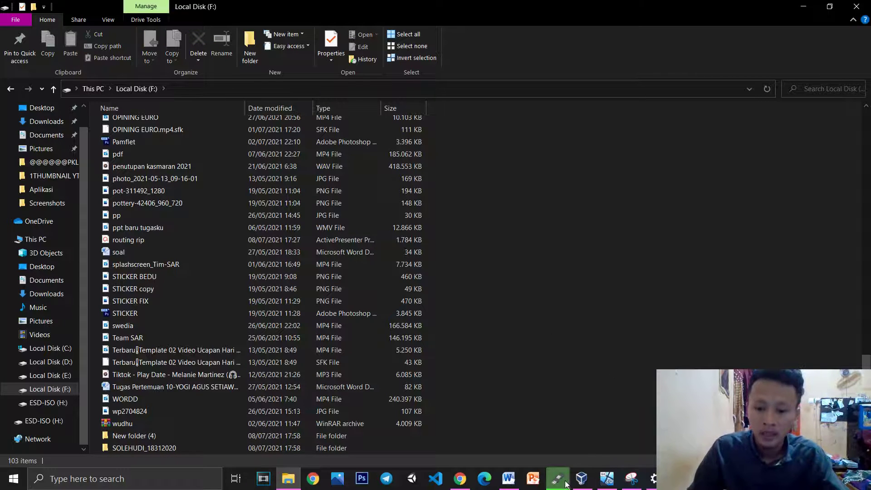
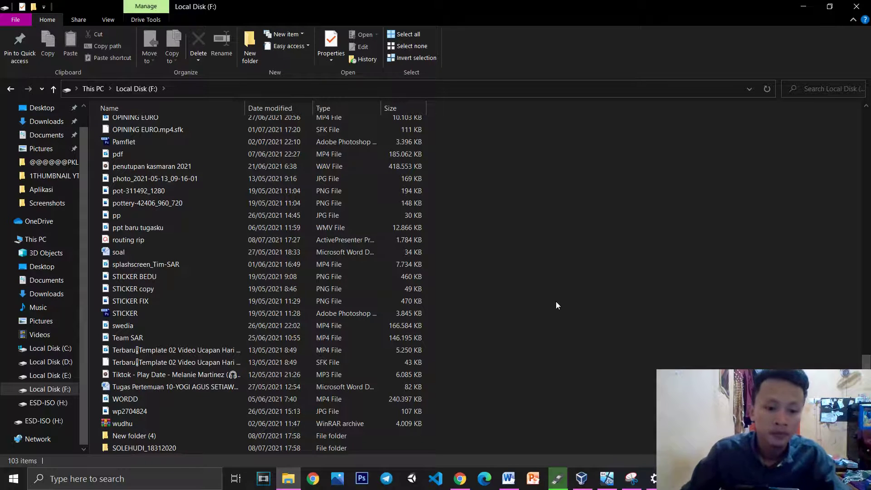
Check the bootable USB copy and the VirtualBox Windows install, then return to drive F:
click(803, 7)
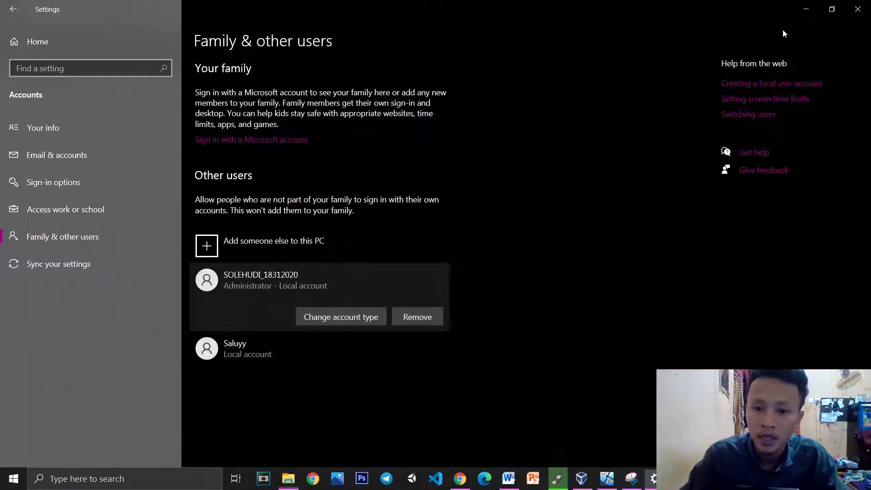
click(561, 480)
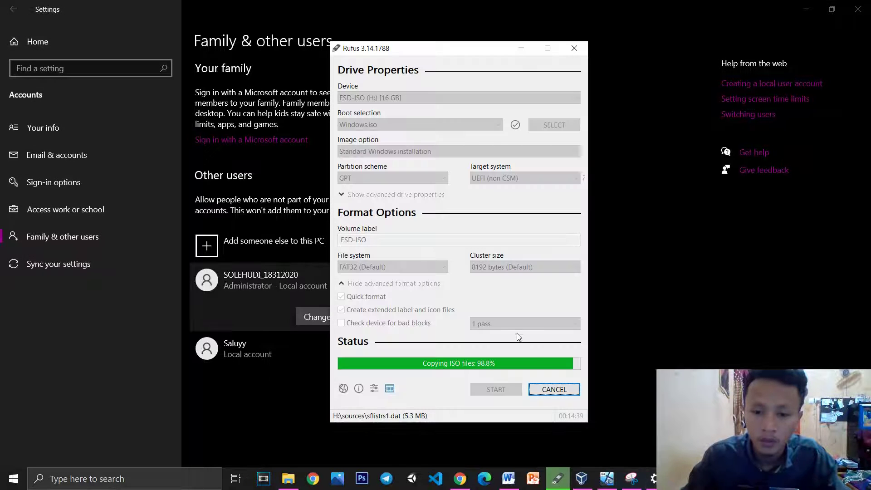
click(607, 485)
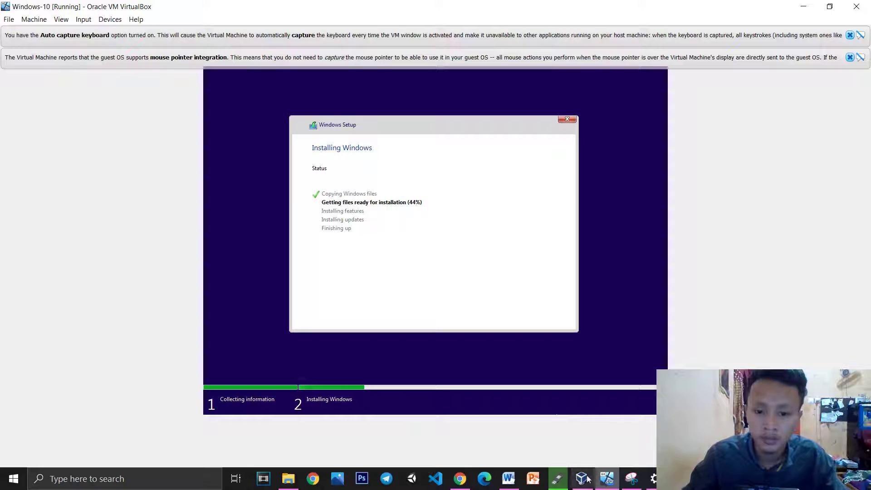
click(559, 480)
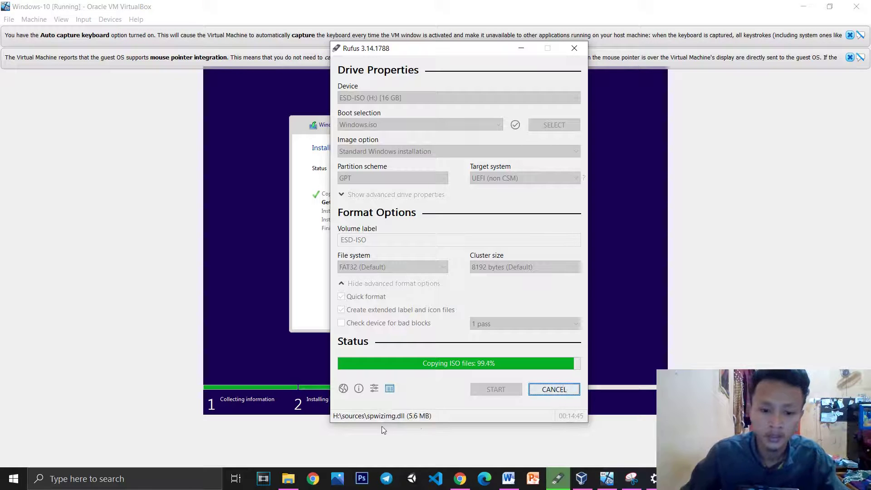
click(289, 479)
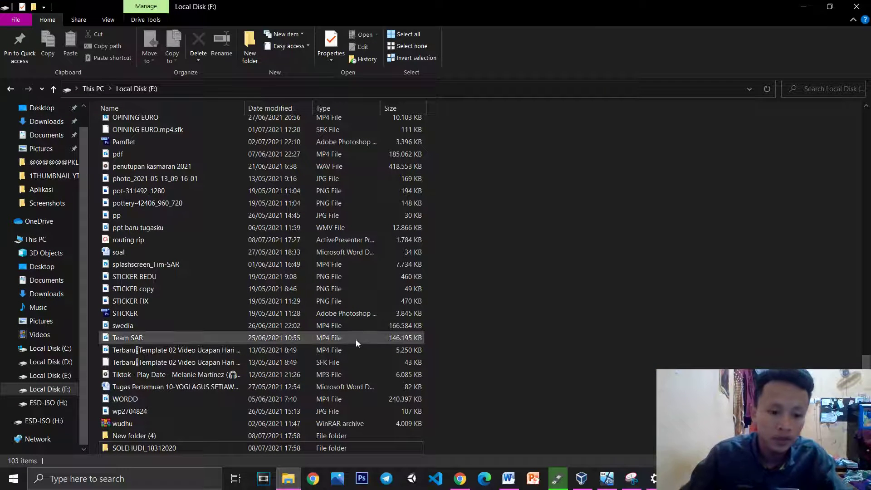
Open the account-named folder's Security properties and inspect its advanced permission and auditing settings
click(165, 451)
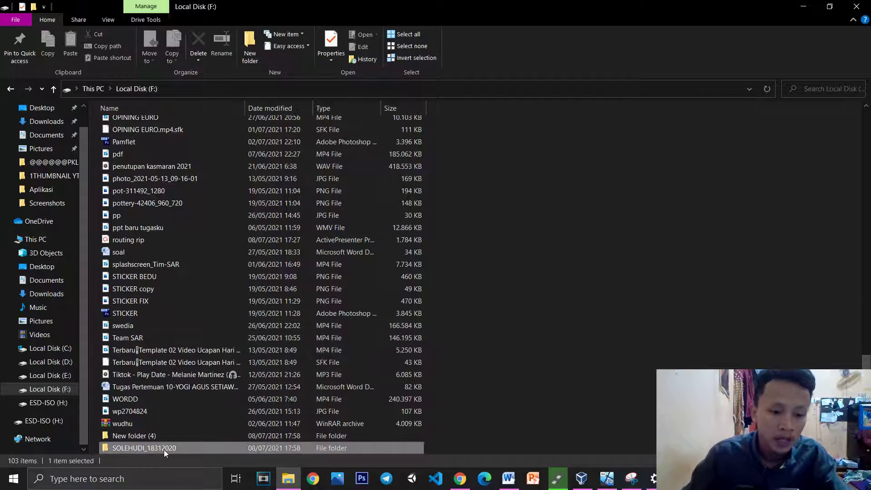
right_click(154, 447)
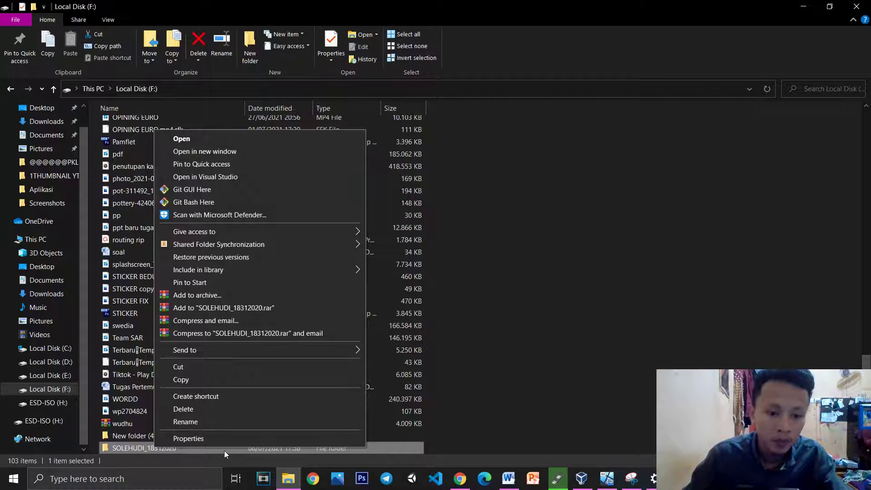
click(217, 439)
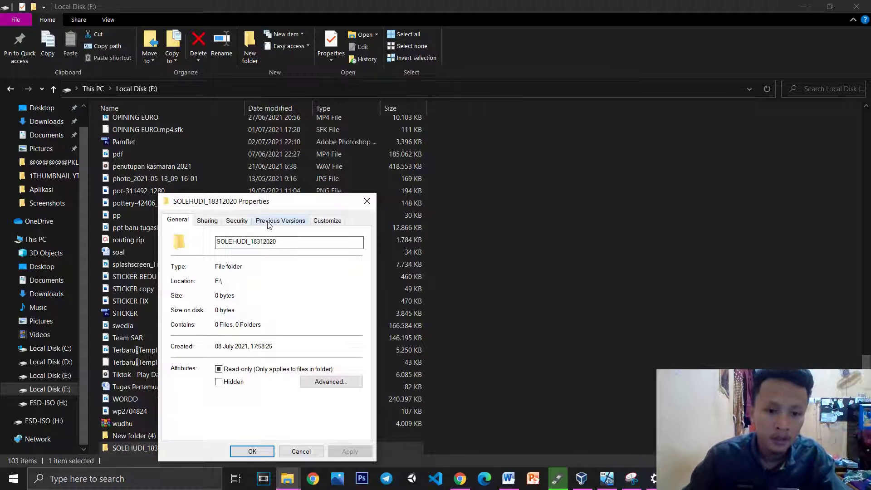
click(236, 221)
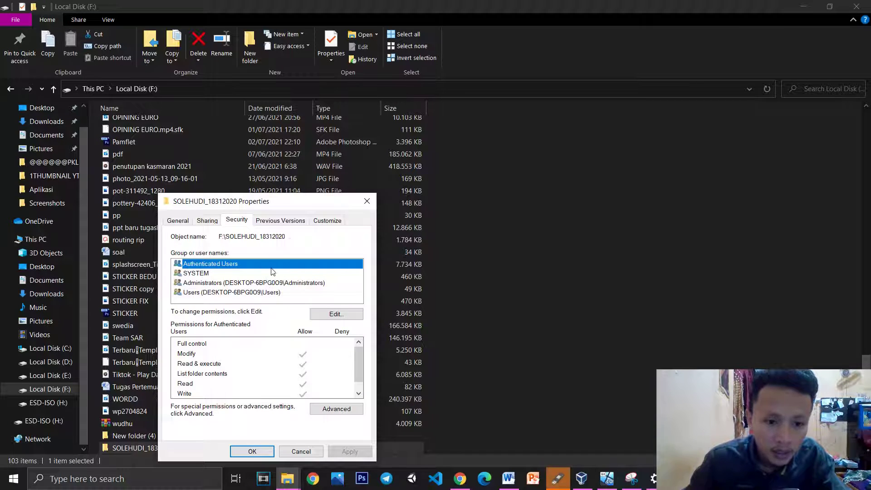
click(333, 413)
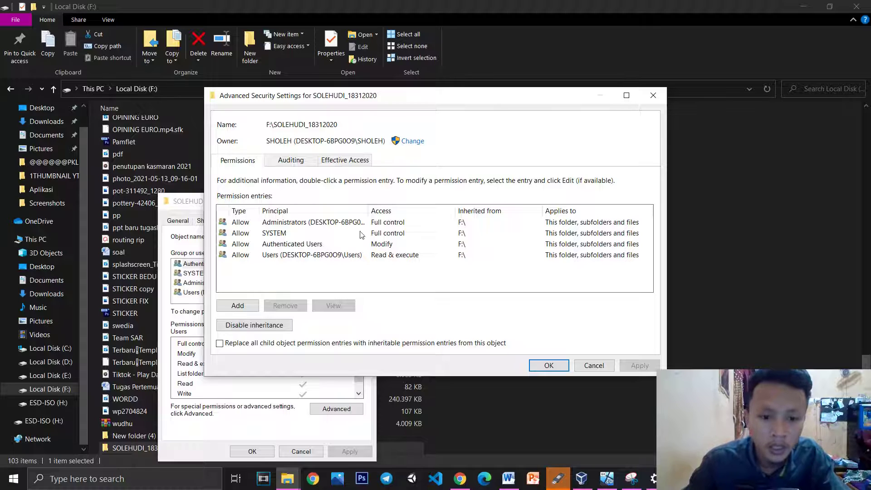
click(241, 306)
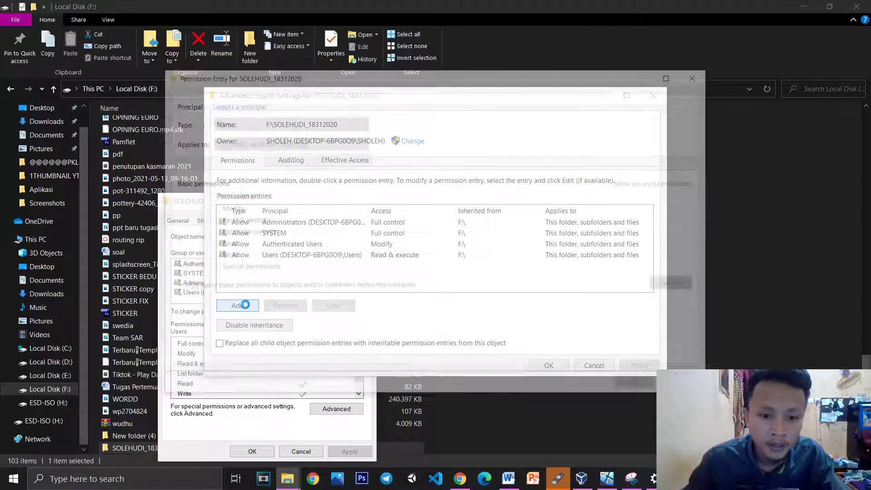
click(699, 76)
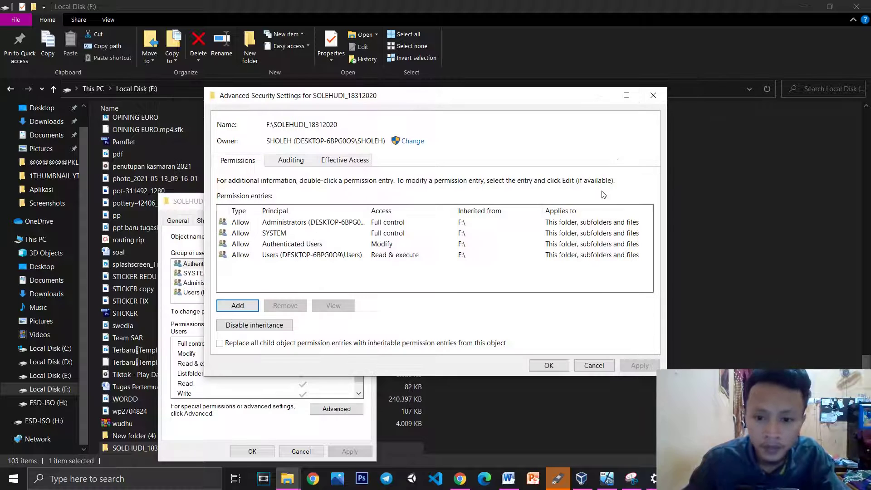
click(291, 160)
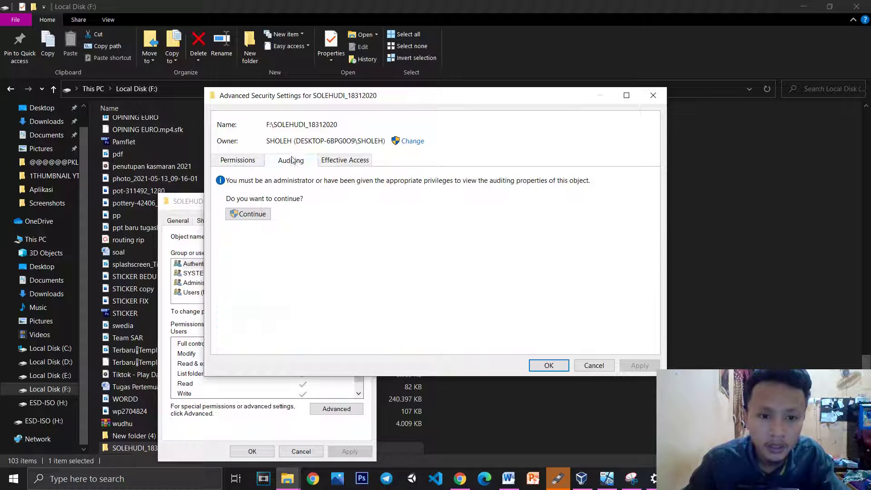
click(654, 95)
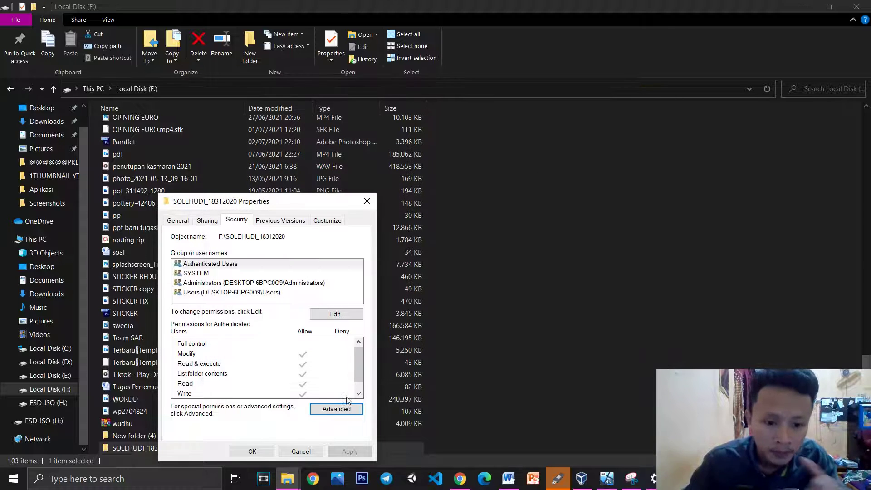
Add the new local user account to the folder's permission list after checking the name
click(348, 315)
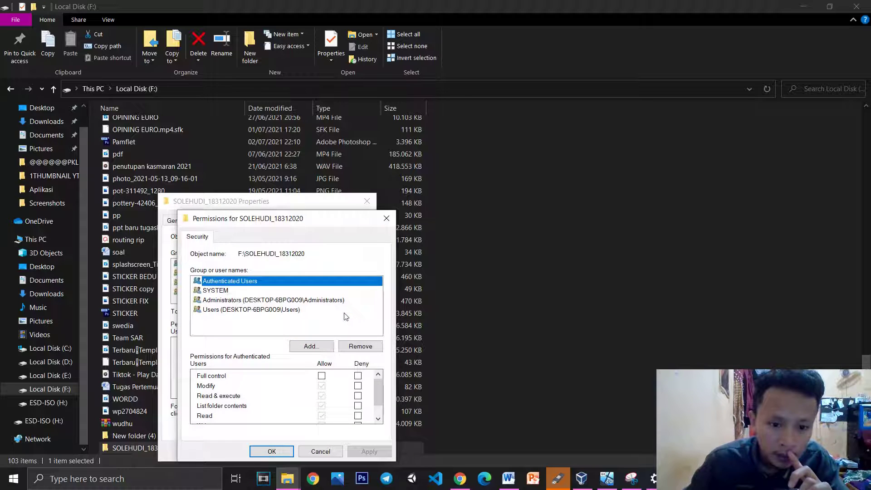
click(386, 219)
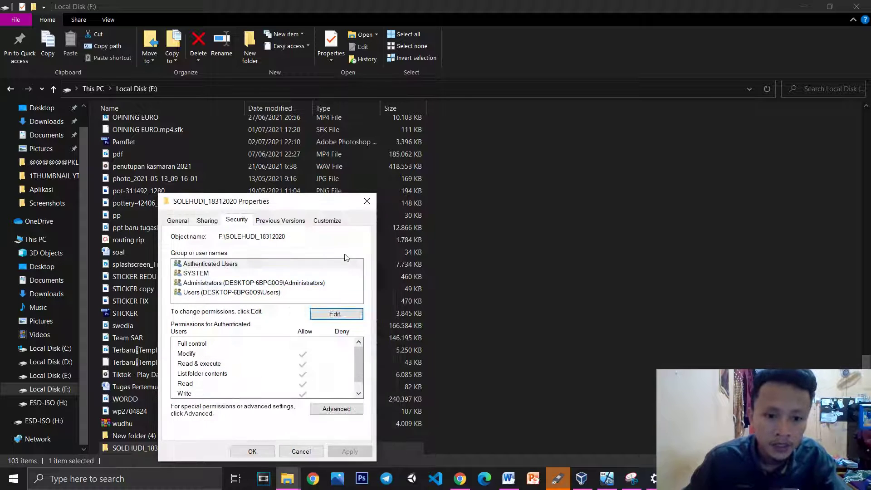
click(346, 314)
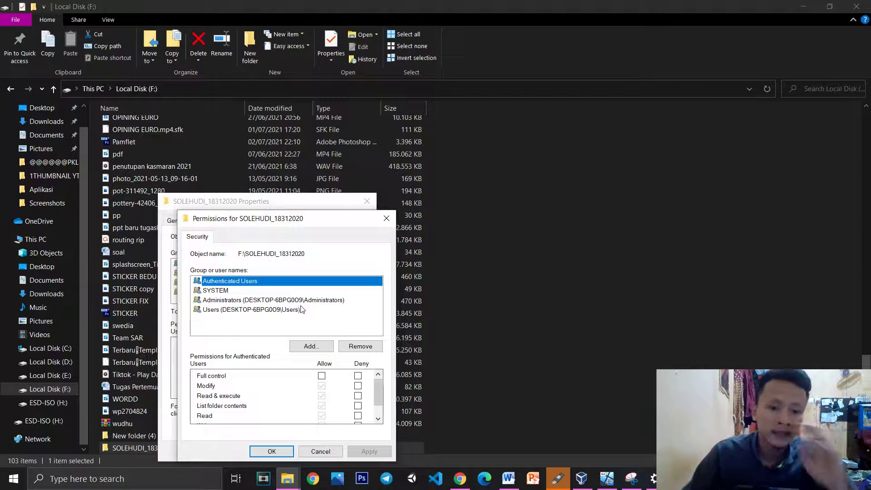
click(326, 347)
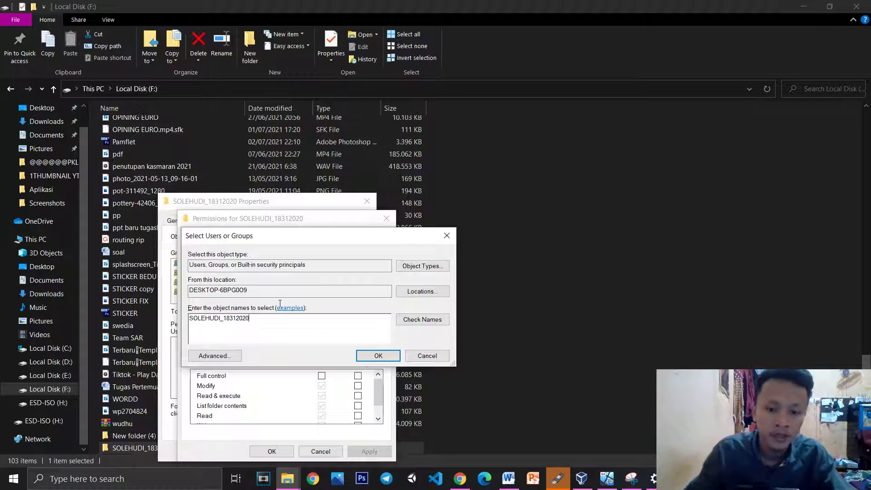
click(422, 320)
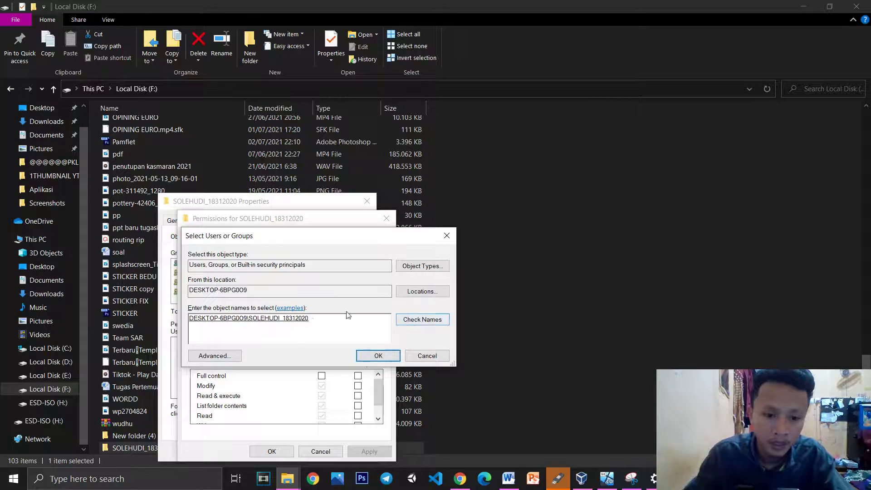
click(366, 356)
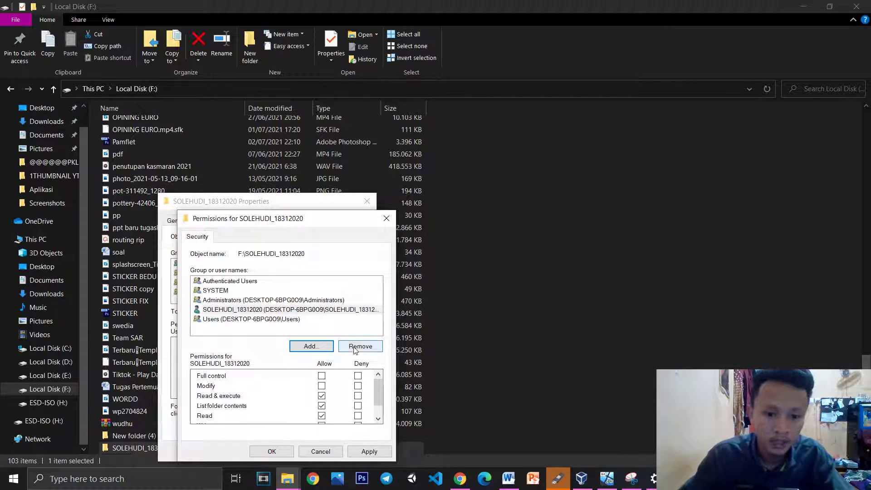
Deny that user Full control, apply, accept the deny warning, and close the dialogs
click(258, 310)
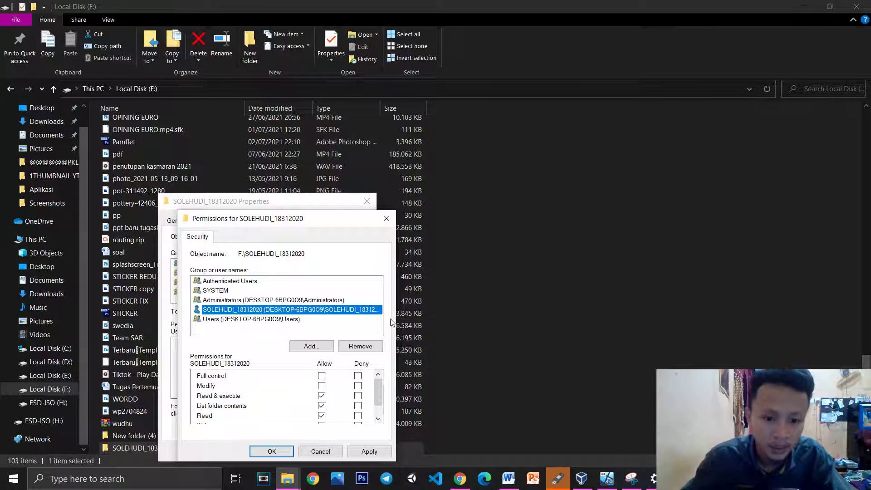
click(358, 377)
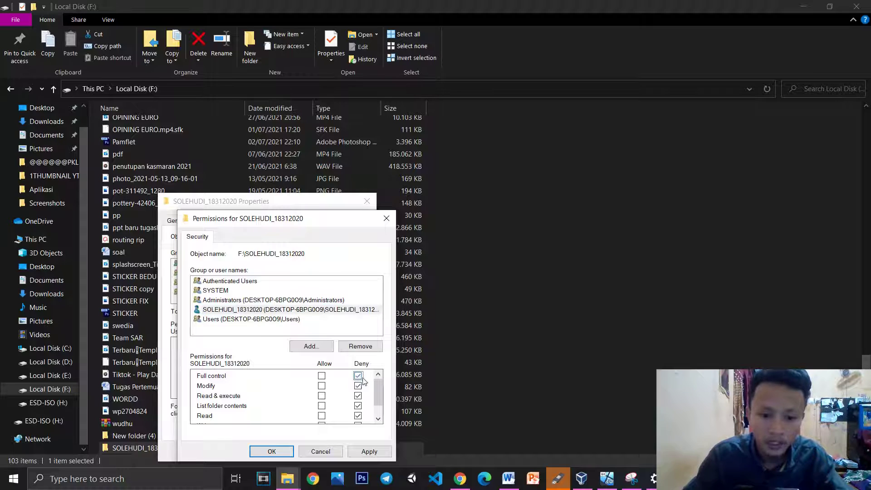
scroll(365, 398, down, 1)
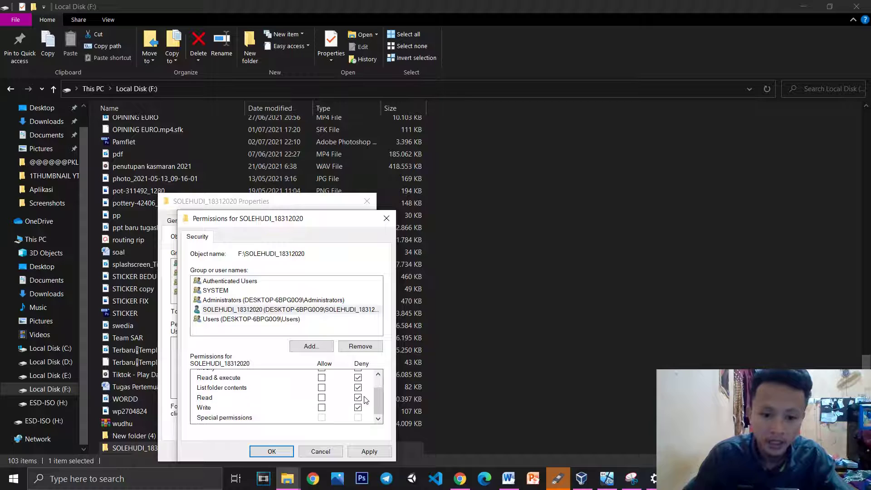
click(370, 451)
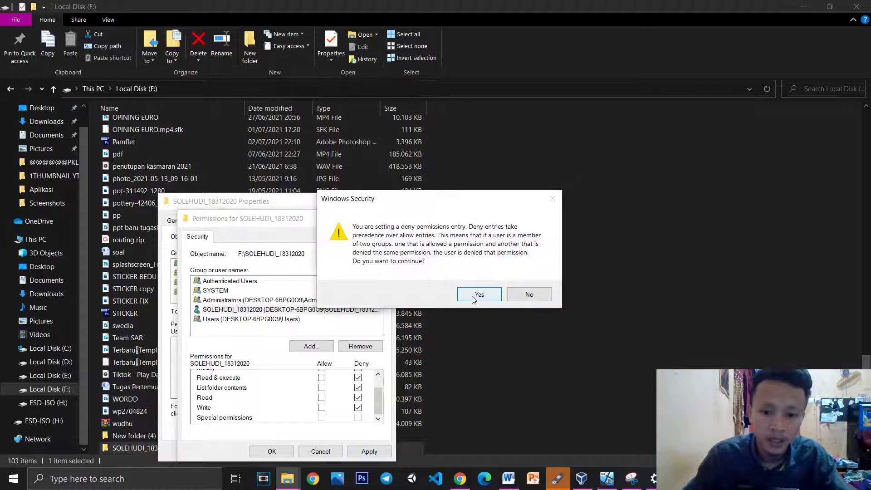
click(472, 296)
click(272, 451)
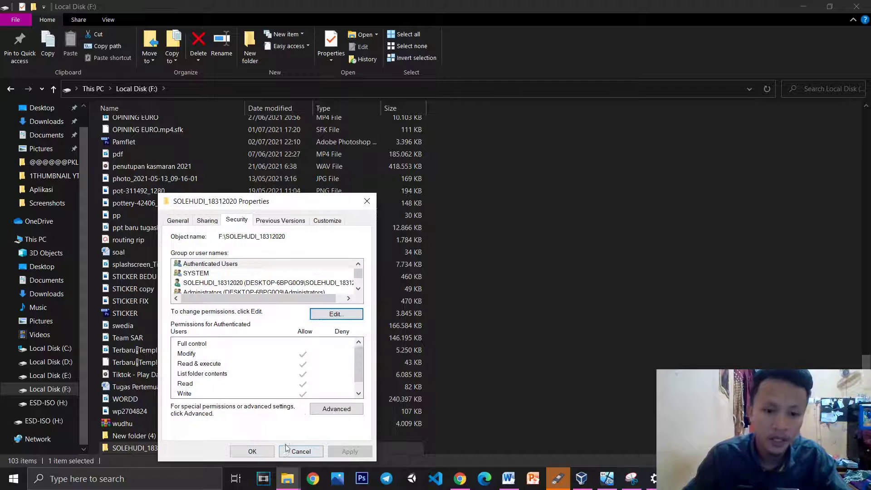
click(367, 201)
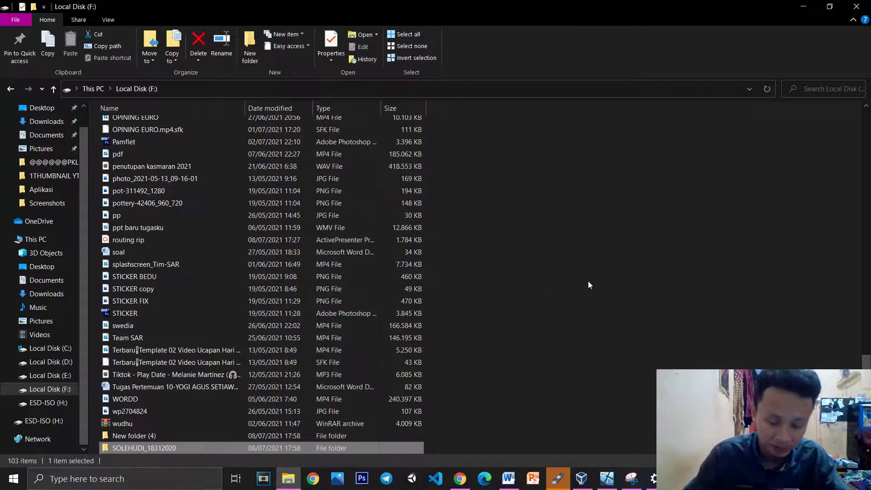
Look over the exam questions in Word, then bring up the SPADA assignment due 8 July 2021
click(593, 279)
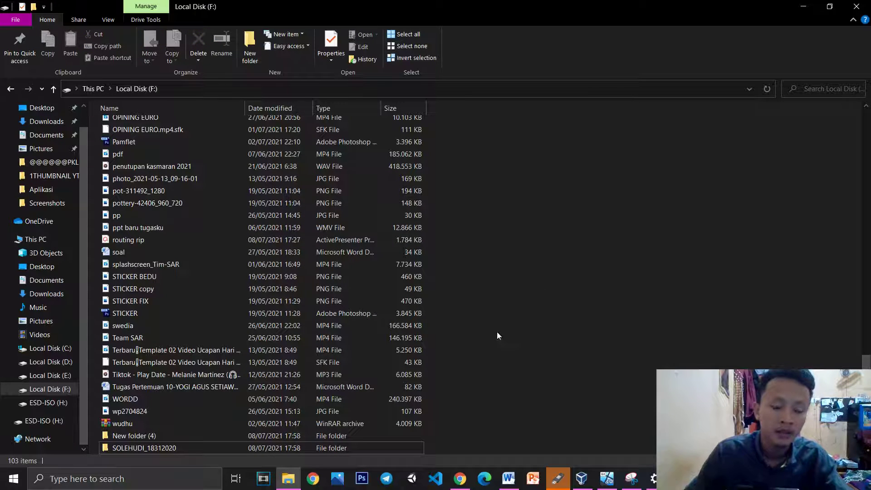
click(509, 480)
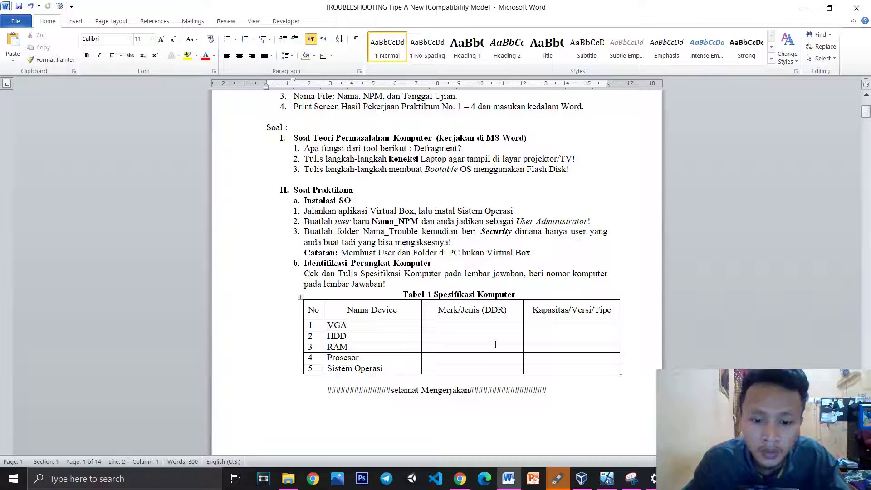
click(461, 477)
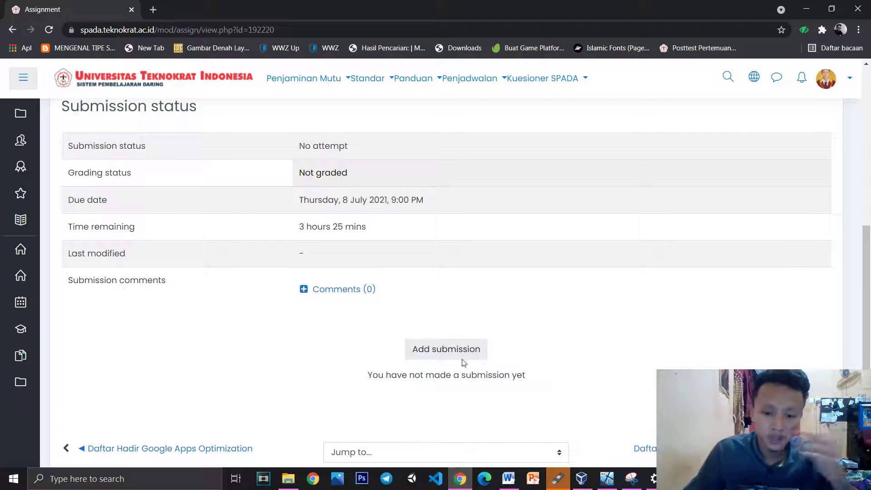
Return to the Local Disk (F:) list, view and close the drive's Properties, then target the account folder
click(286, 485)
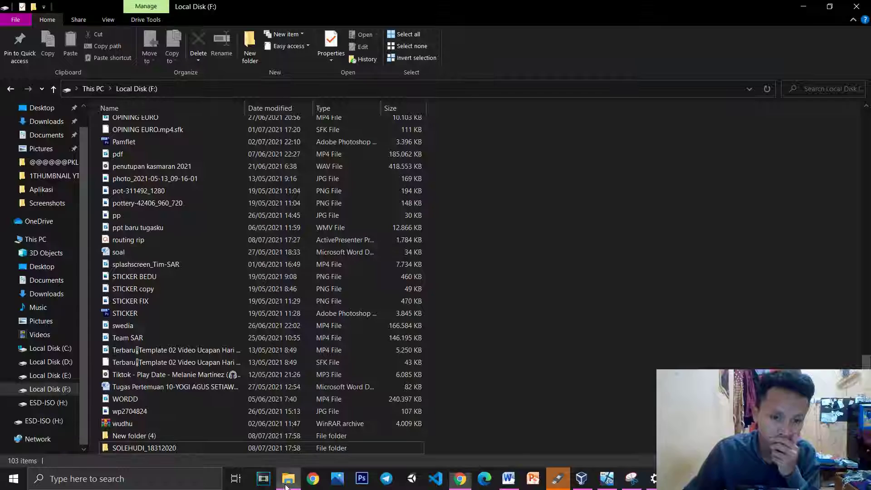
right_click(187, 445)
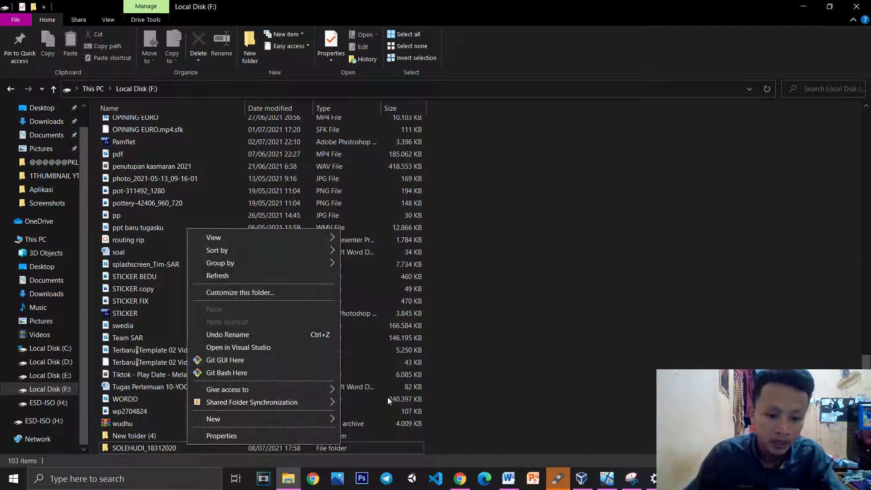
click(222, 436)
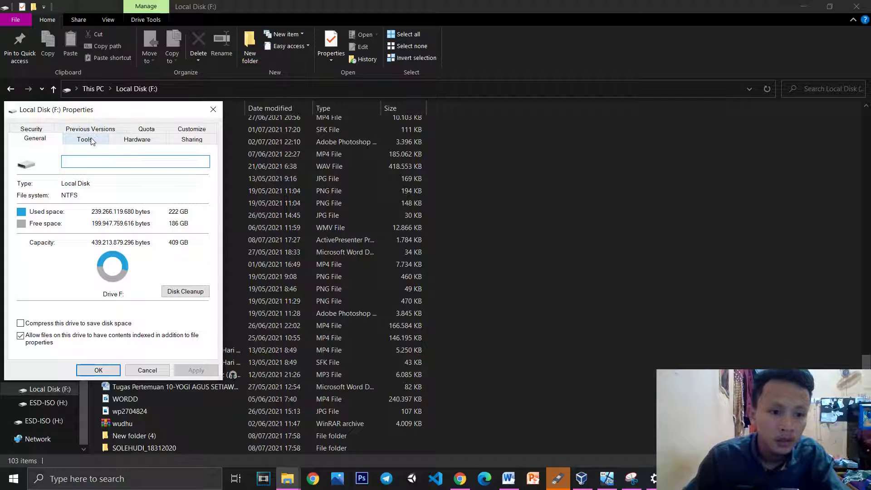
click(213, 109)
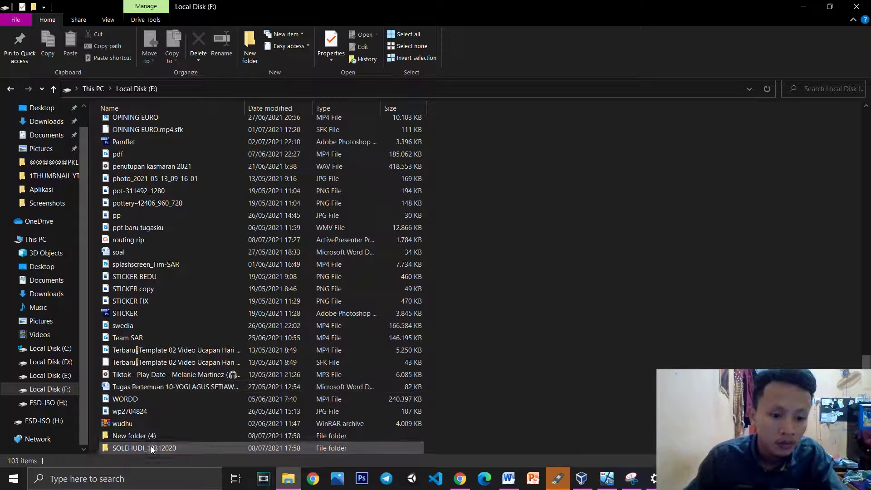
right_click(152, 448)
In the folder's Security permissions, tick Full control for Authenticated Users and apply it
click(197, 436)
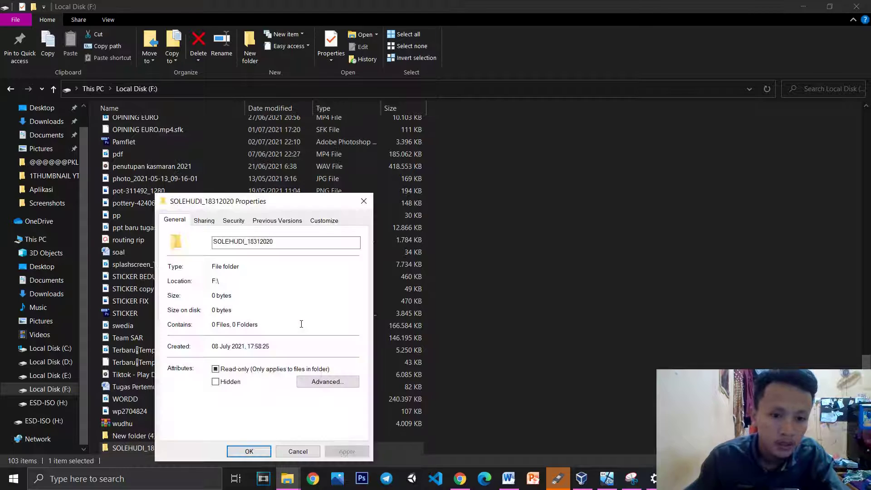
click(231, 220)
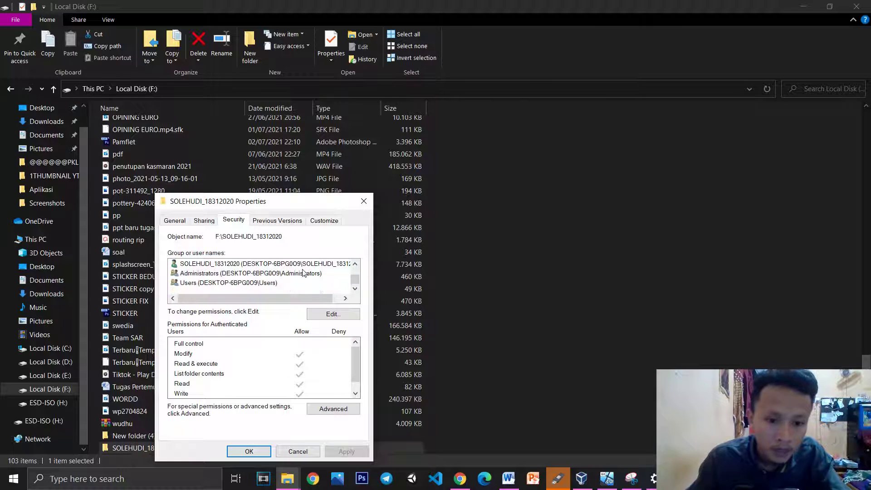
click(304, 266)
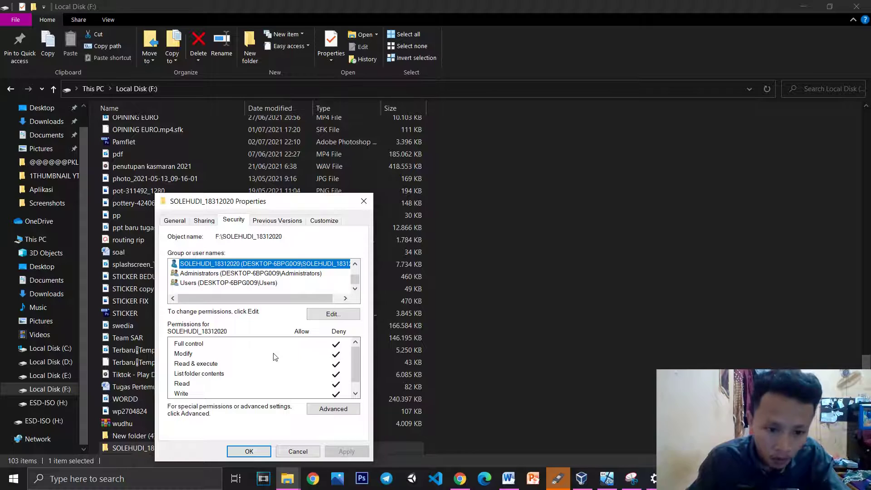
click(214, 342)
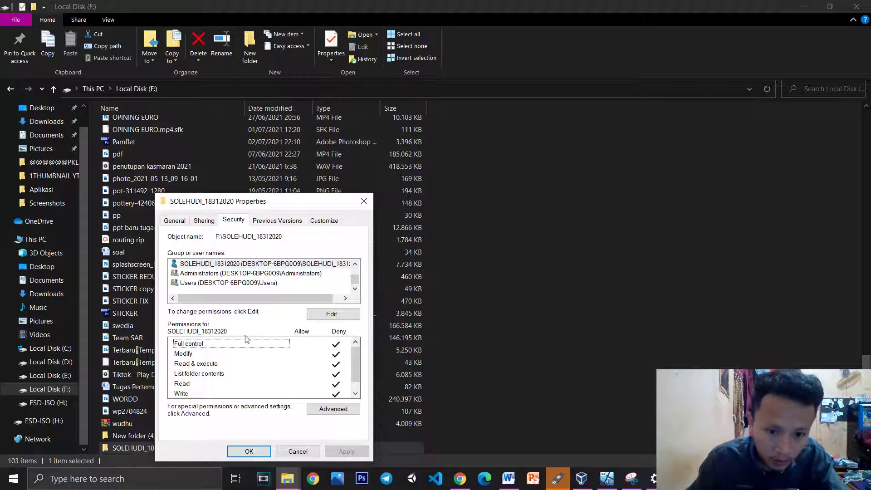
click(325, 314)
click(319, 376)
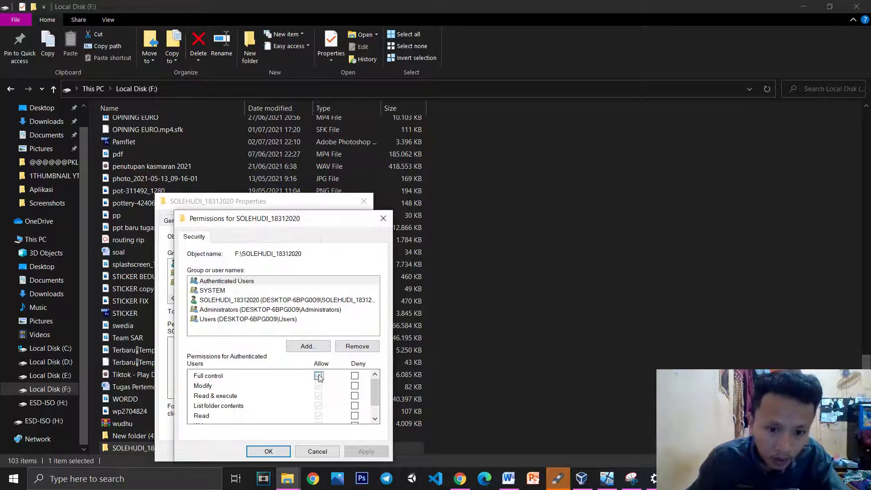
scroll(317, 387, down, 1)
click(363, 452)
click(280, 452)
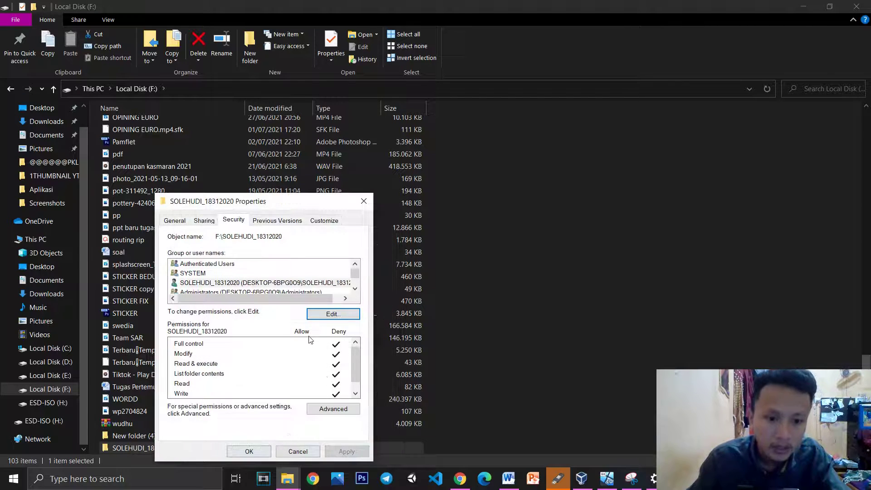
scroll(308, 283, down, 1)
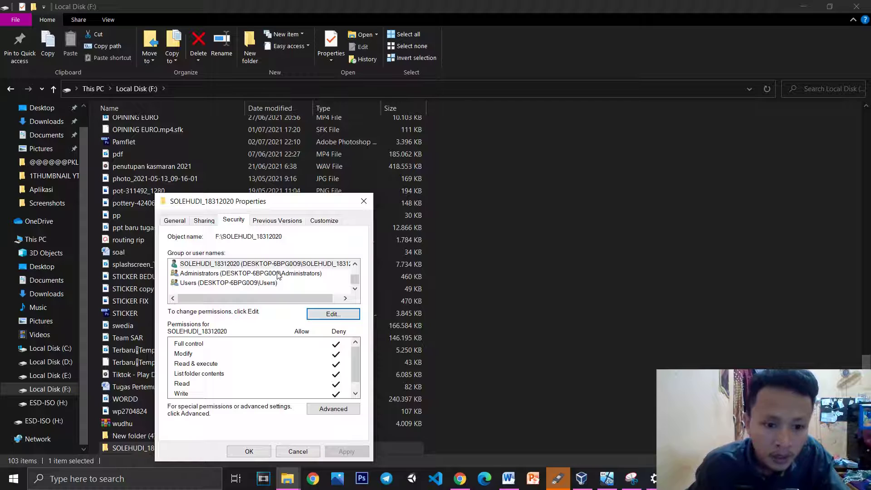
Compare the folder permissions of the Administrators and Users groups
click(291, 274)
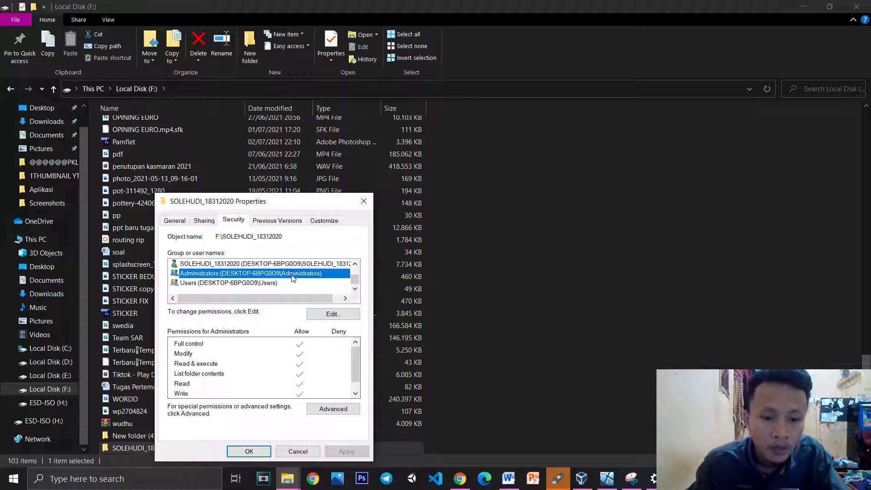
click(262, 284)
click(271, 277)
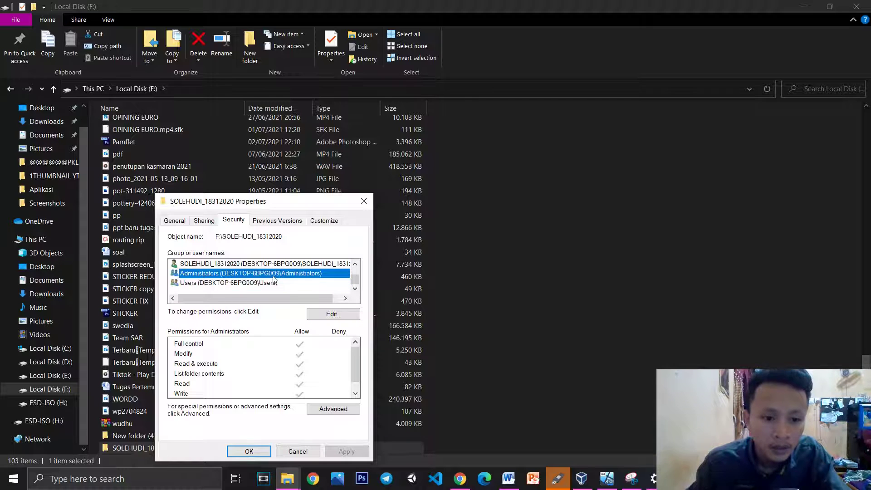
click(278, 284)
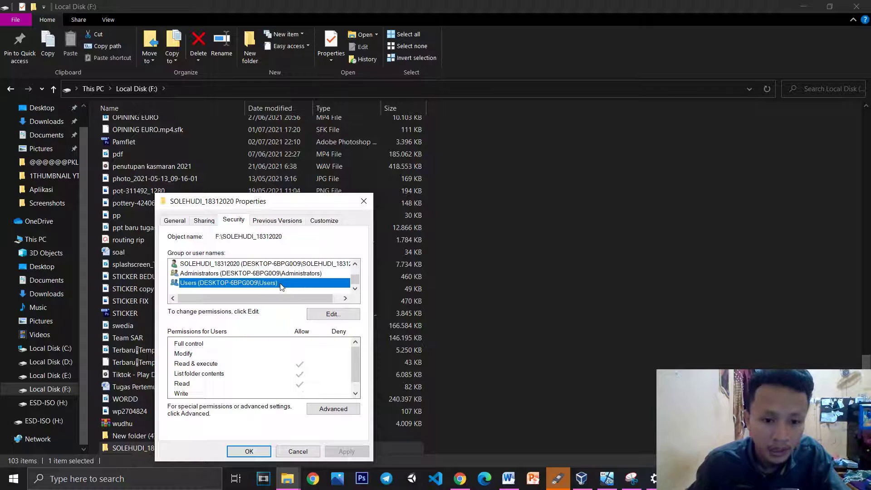
Deny Authenticated Users Full control, apply, and close the properties and drive F: window
click(332, 314)
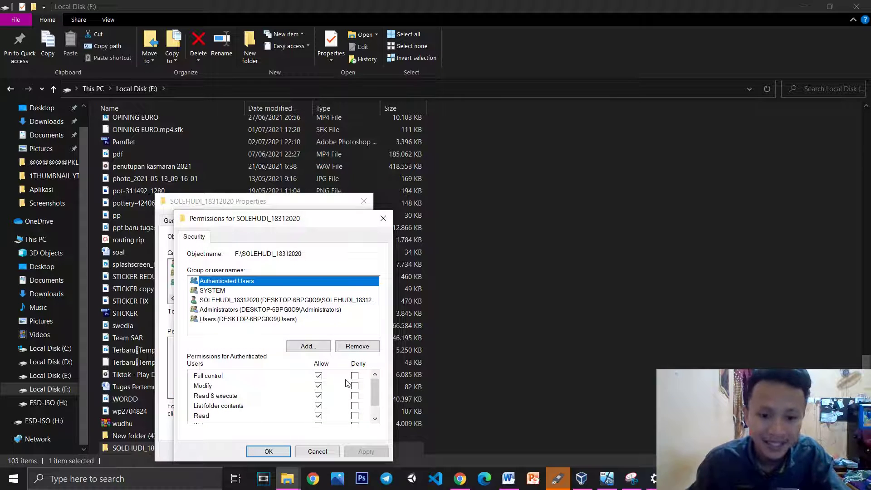
click(355, 376)
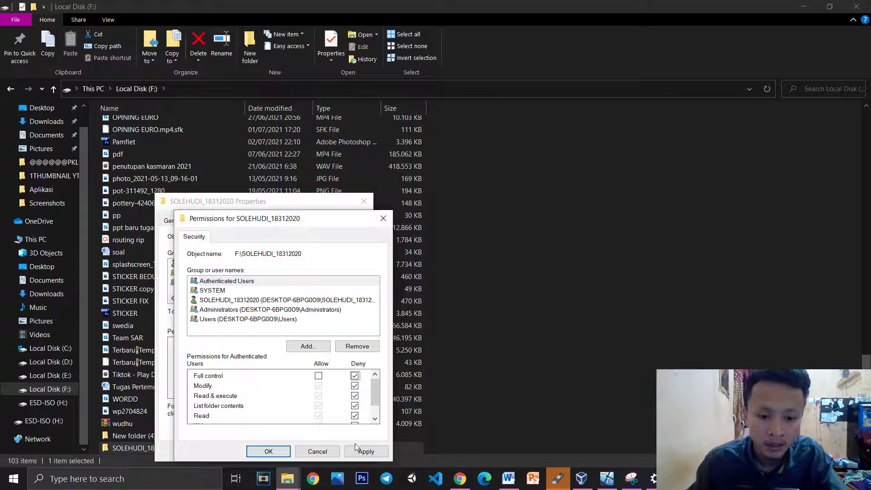
click(365, 451)
click(269, 451)
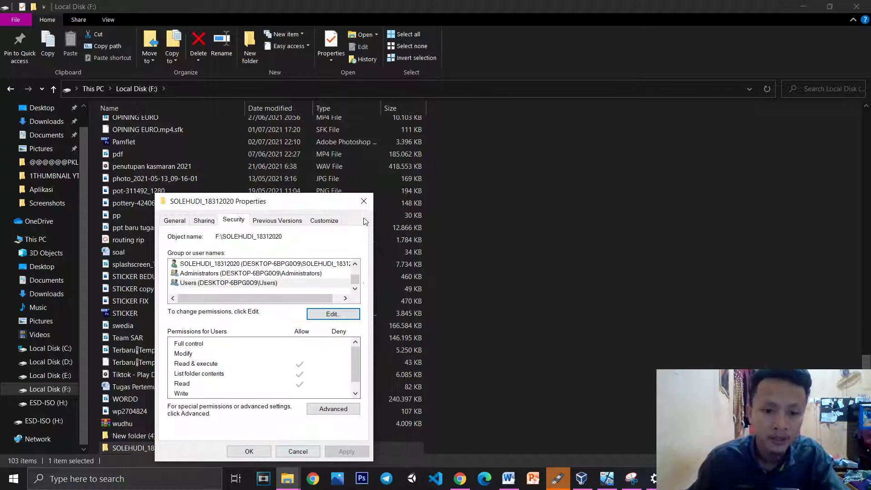
click(364, 201)
click(856, 7)
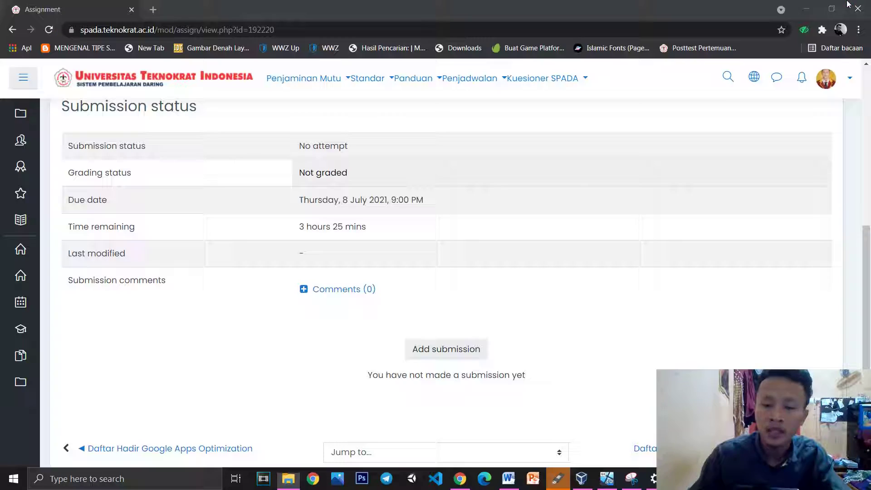
Close Rufus and open a new Explorer window on the ESD-ISO (H:) drive's setup files
click(564, 480)
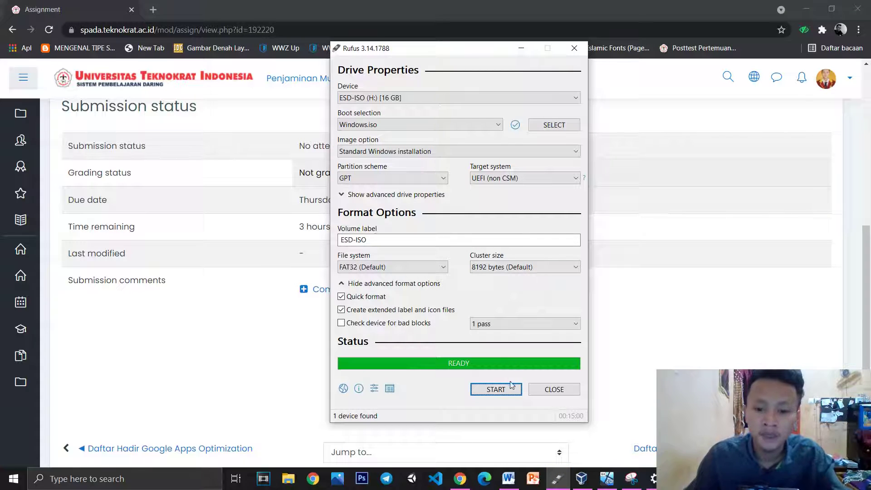
click(540, 387)
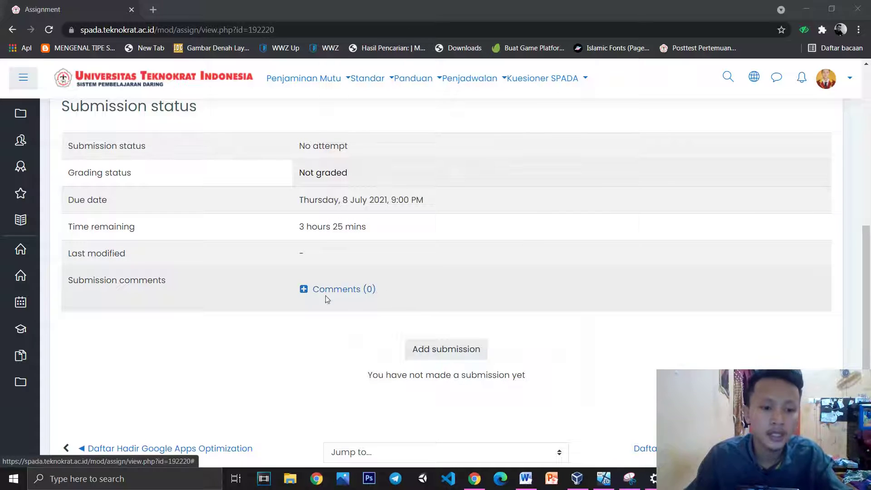
key(super+e)
click(47, 425)
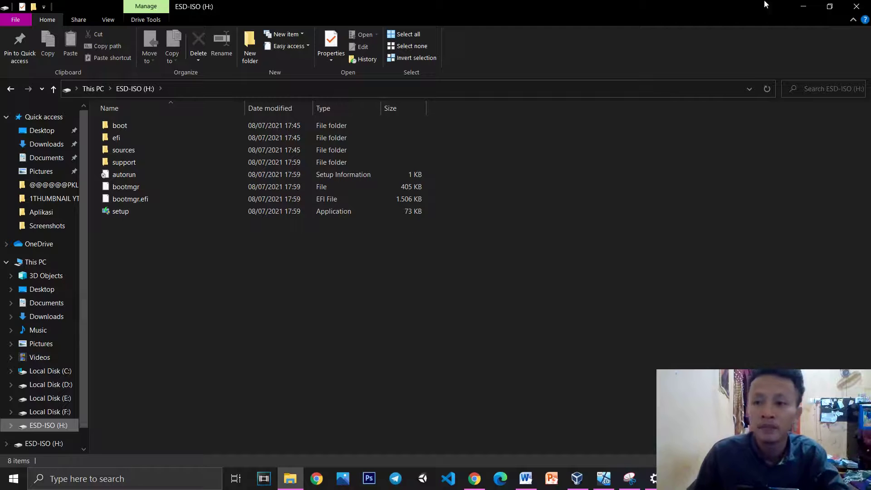
Eject ESD-ISO (H:) from its right-click menu in the navigation pane
right_click(63, 424)
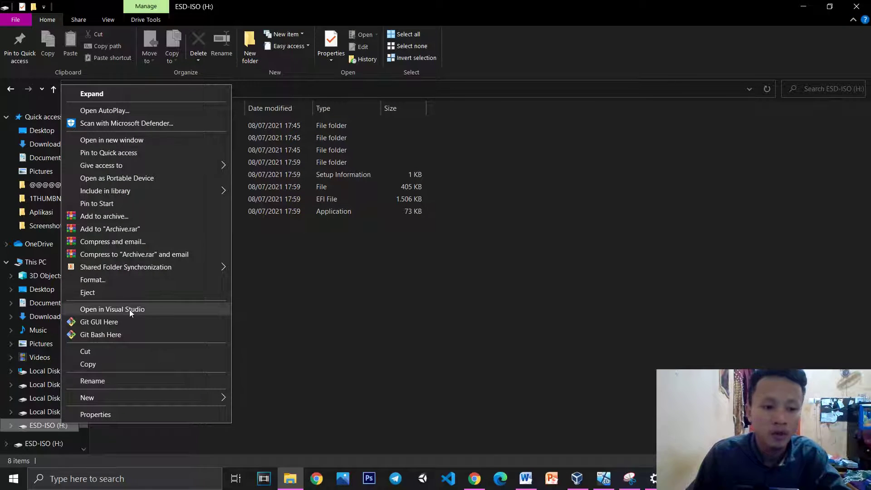
click(110, 293)
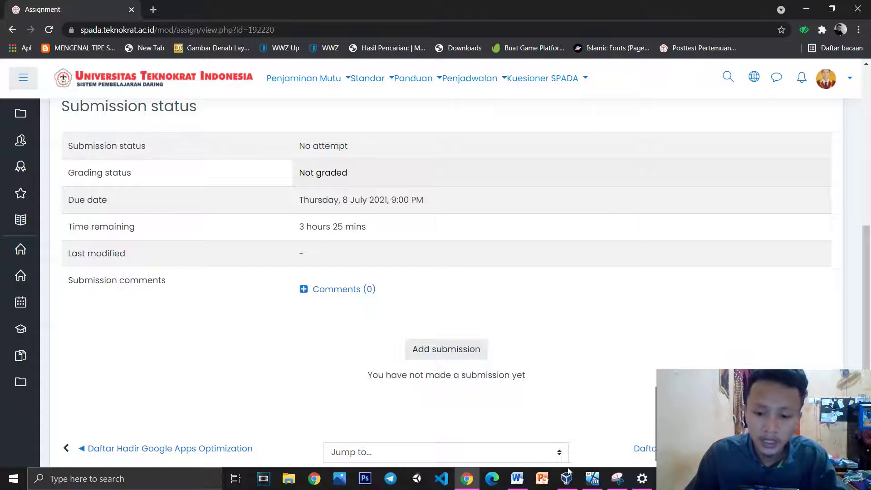
View Windows-10 setup at 78% in VirtualBox, then switch to the TROUBLESHOOTING Tipe A New document
click(592, 479)
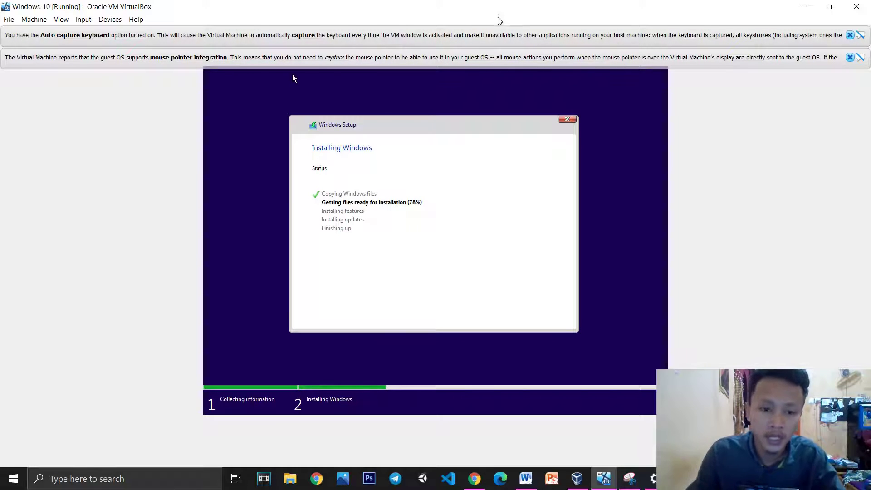
click(528, 477)
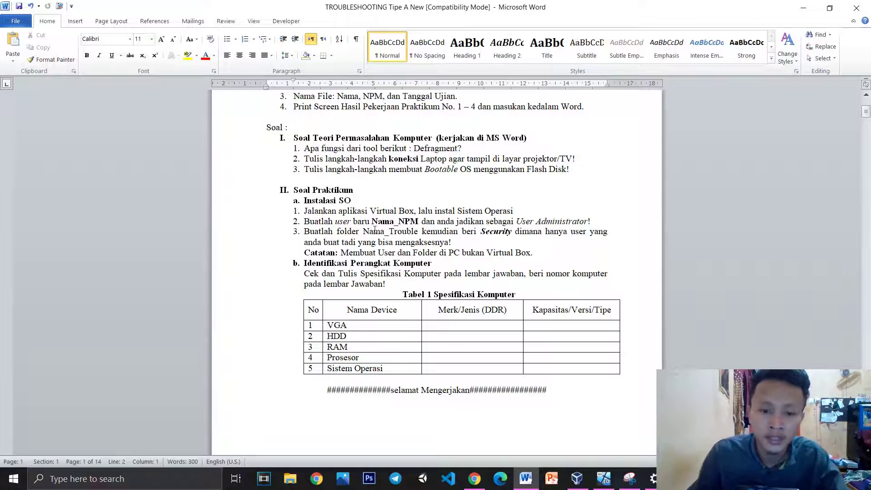
Select the word 'Nama' in practical task 3's Nama_Trouble, then return to VirtualBox
click(389, 231)
double_click(377, 231)
click(411, 231)
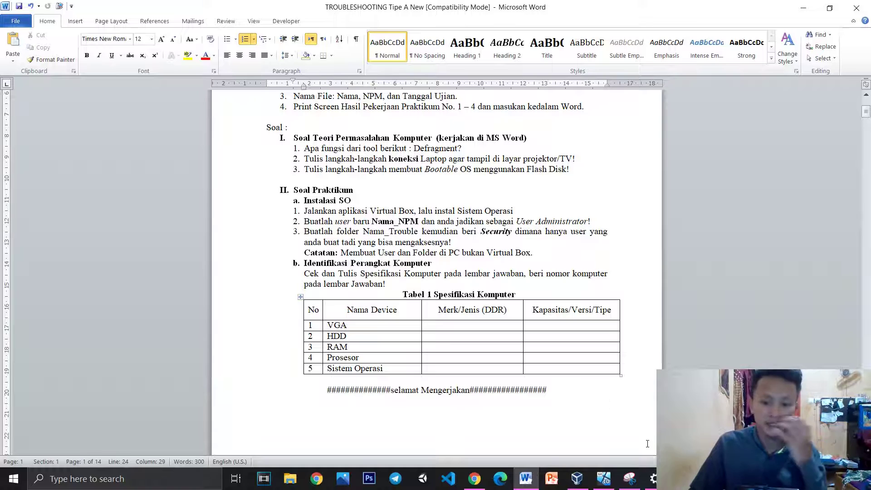
click(601, 482)
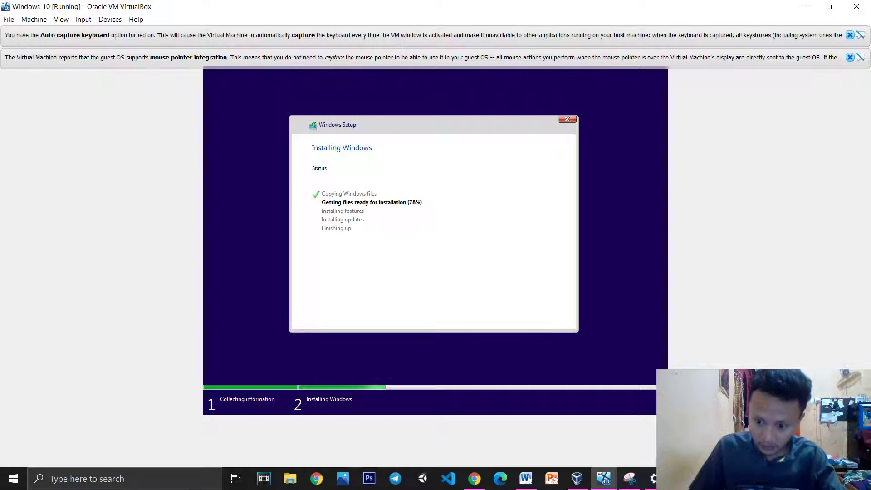